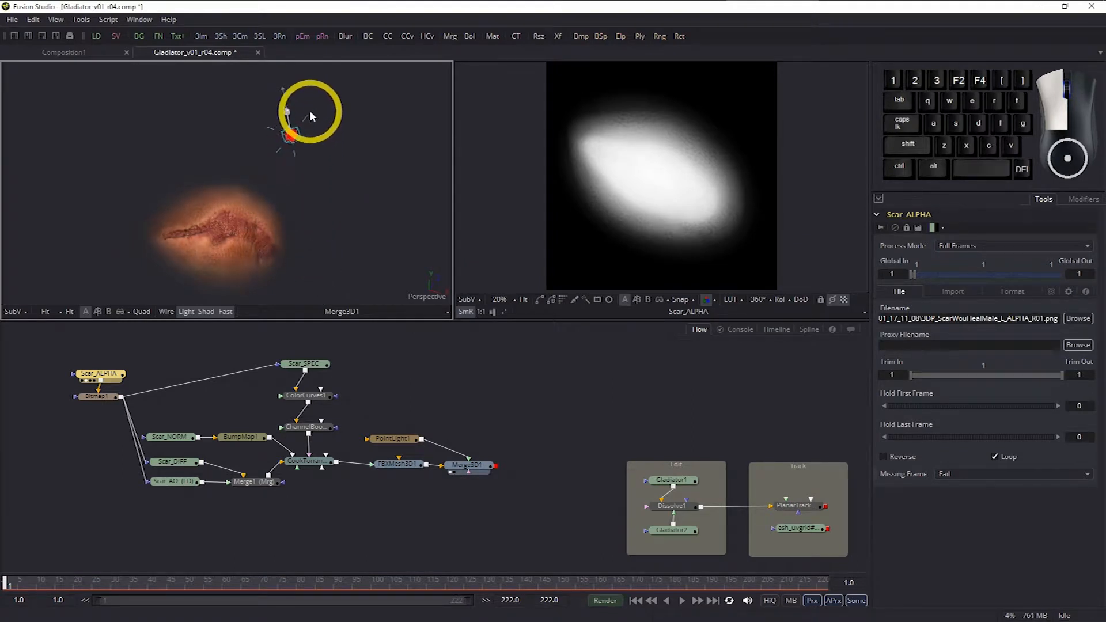
# Move the point light in the 3D view from above the scar to beside it, so it lights the scar from the side
pyautogui.moveTo(307, 227); pyautogui.dragTo(326, 204)
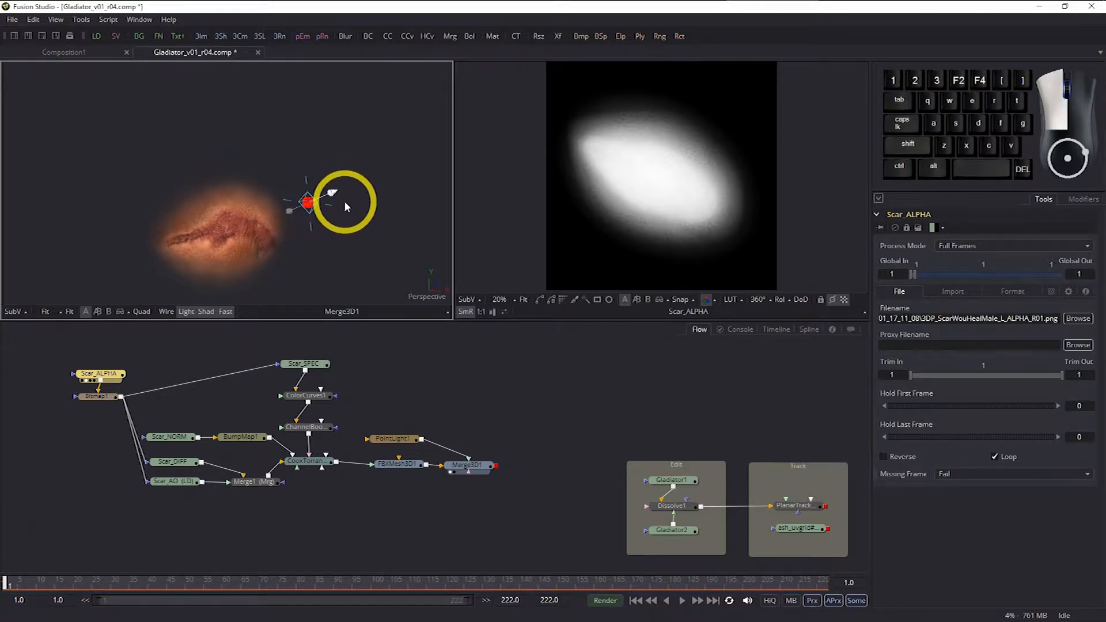
pyautogui.moveTo(344, 201); pyautogui.dragTo(339, 201)
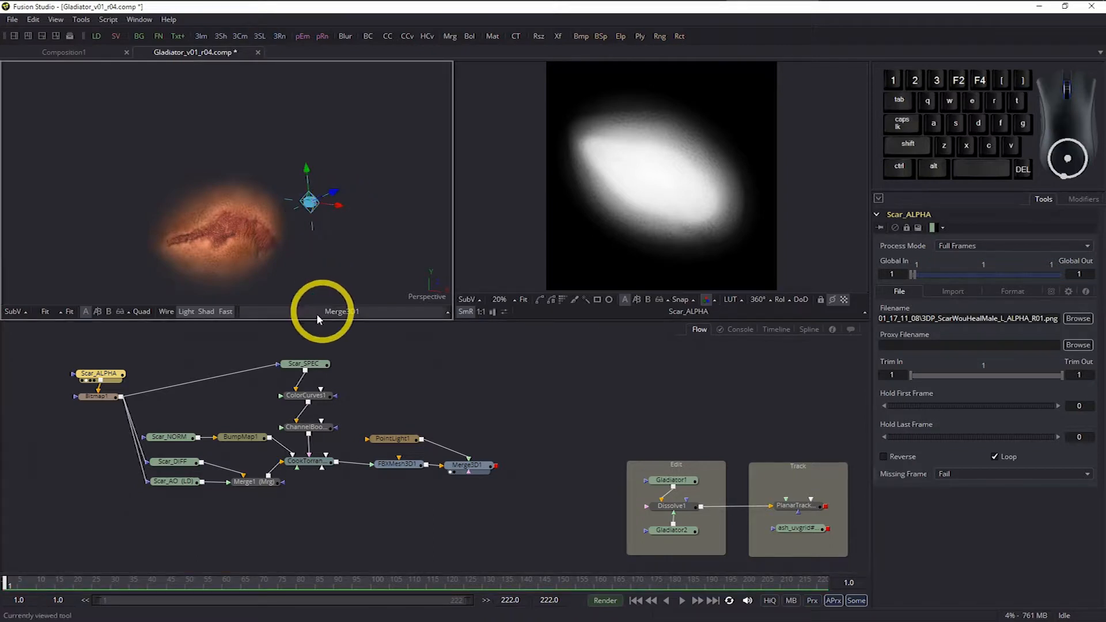
pyautogui.click(232, 359)
pyautogui.moveTo(385, 172); pyautogui.dragTo(394, 216)
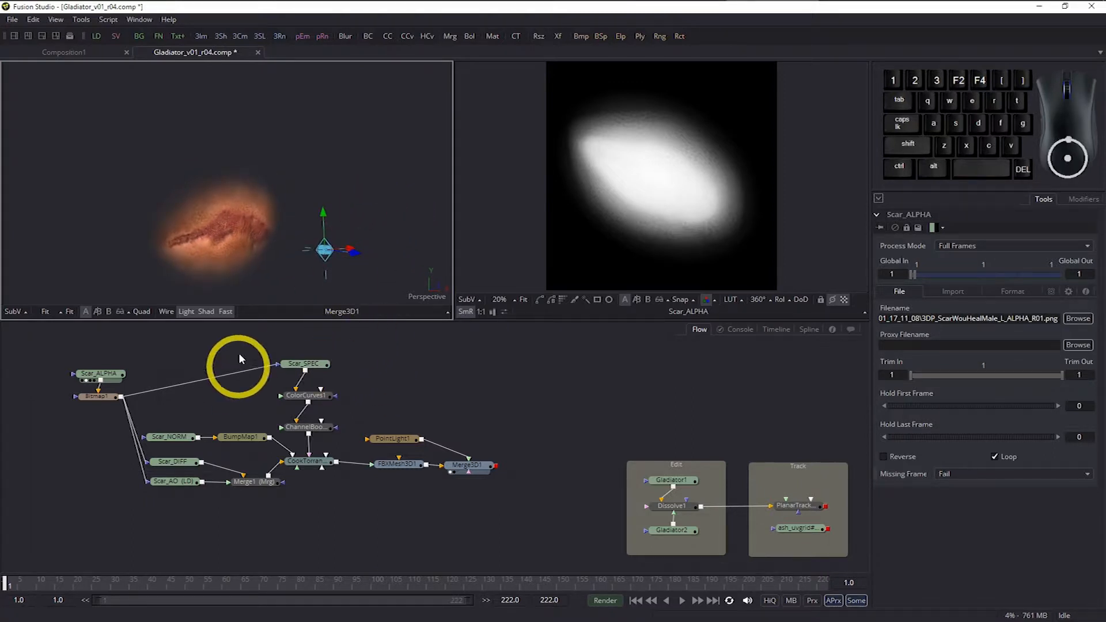
pyautogui.moveTo(334, 250); pyautogui.dragTo(315, 226)
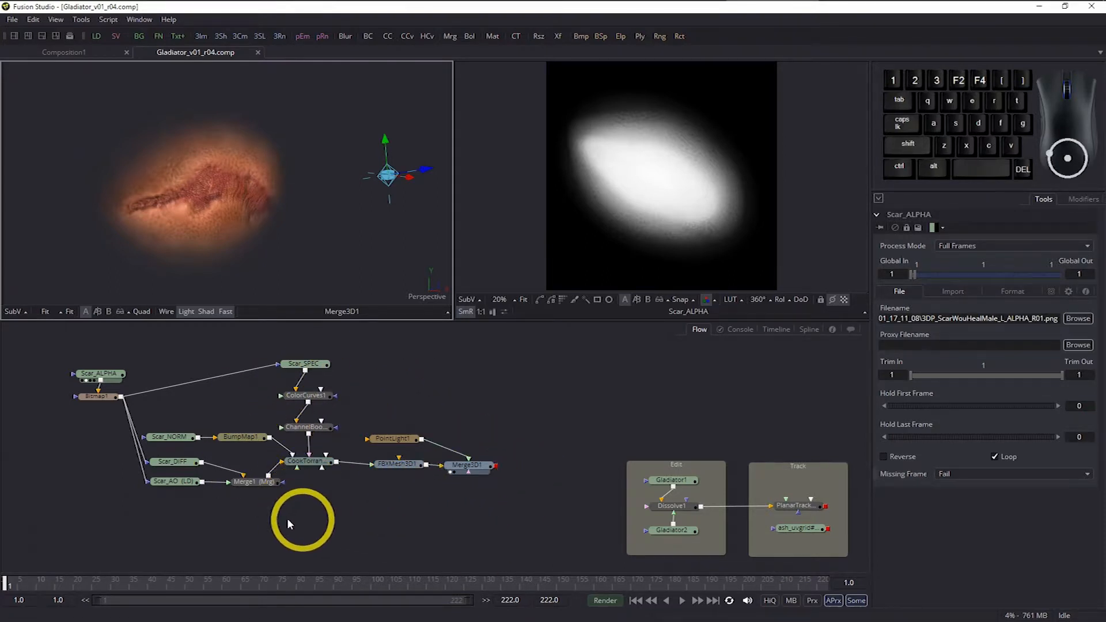
# Tighten the scar node layout: shift the texture and mesh nodes closer to CookTorrance and put PointLight1 directly above Merge3D1
pyautogui.moveTo(124, 527); pyautogui.dragTo(242, 425)
pyautogui.click(362, 531)
pyautogui.moveTo(401, 440); pyautogui.dragTo(391, 432)
pyautogui.moveTo(413, 467)
pyautogui.mouseDown()
pyautogui.moveTo(387, 455)
pyautogui.moveTo(395, 445)
pyautogui.moveTo(393, 463)
pyautogui.mouseUp()
pyautogui.moveTo(467, 468); pyautogui.dragTo(445, 461)
pyautogui.moveTo(381, 430); pyautogui.dragTo(452, 437)
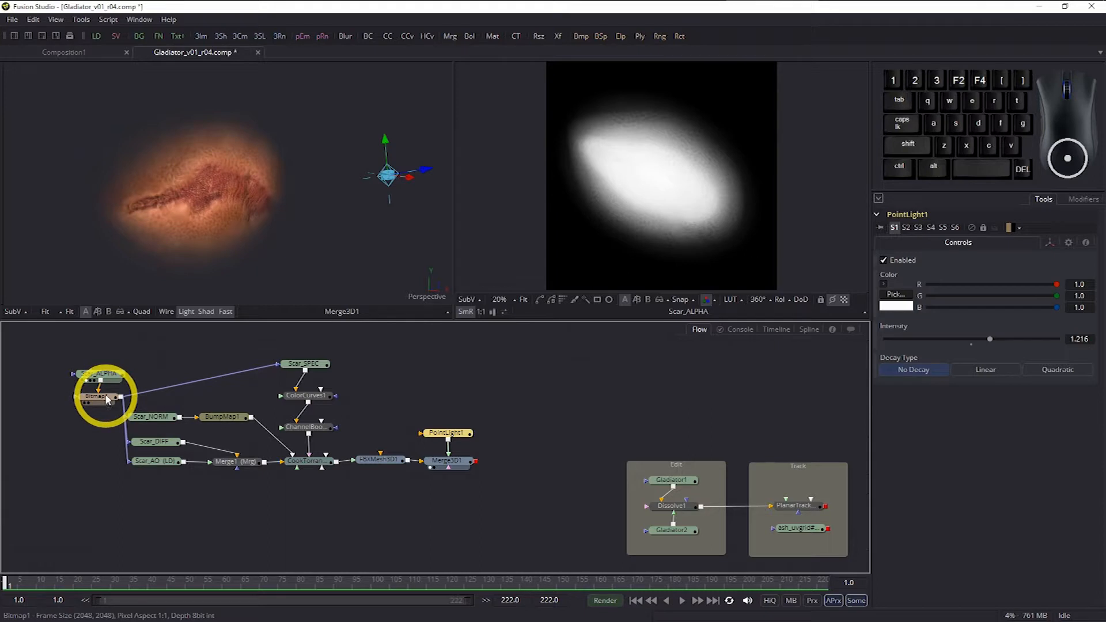
# Place Bitmap1 below Scar_ALPHA and add pipe routers on its connections to Scar_AO, Scar_DIFF and Scar_SPEC
pyautogui.moveTo(104, 373); pyautogui.dragTo(162, 361)
pyautogui.moveTo(109, 397); pyautogui.dragTo(81, 385)
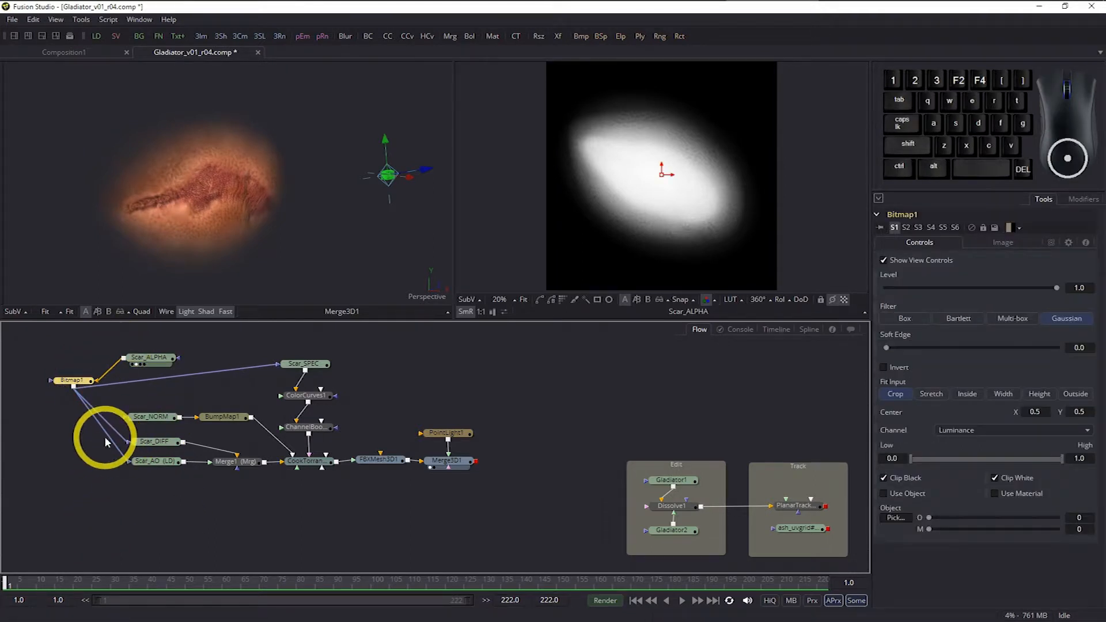
pyautogui.moveTo(106, 439); pyautogui.dragTo(69, 466)
pyautogui.moveTo(104, 409); pyautogui.dragTo(90, 439)
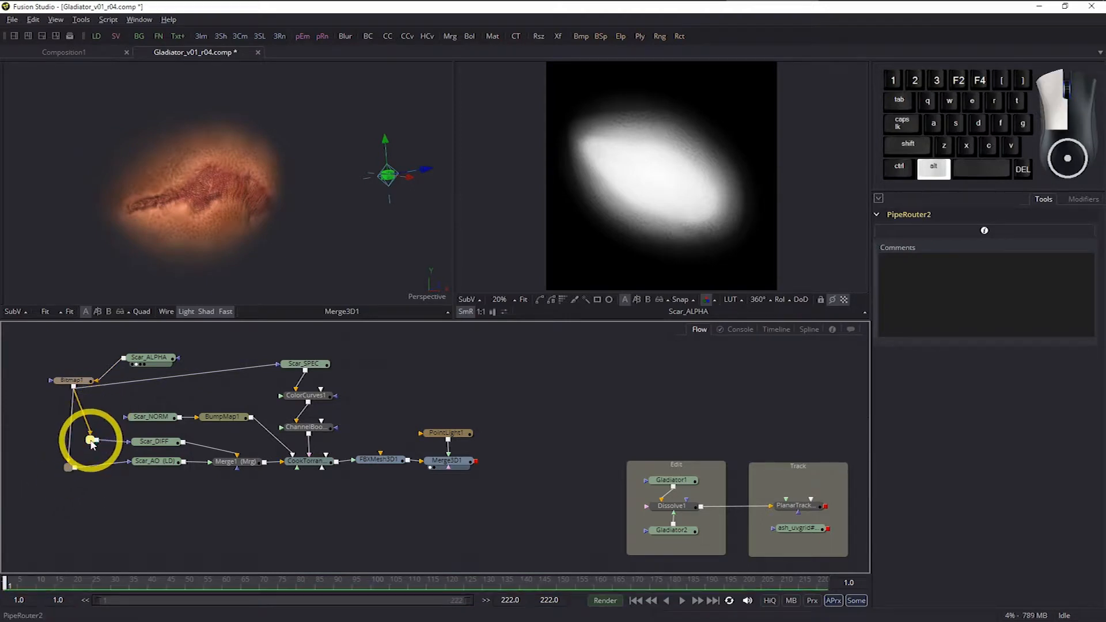
pyautogui.moveTo(180, 372); pyautogui.dragTo(235, 389)
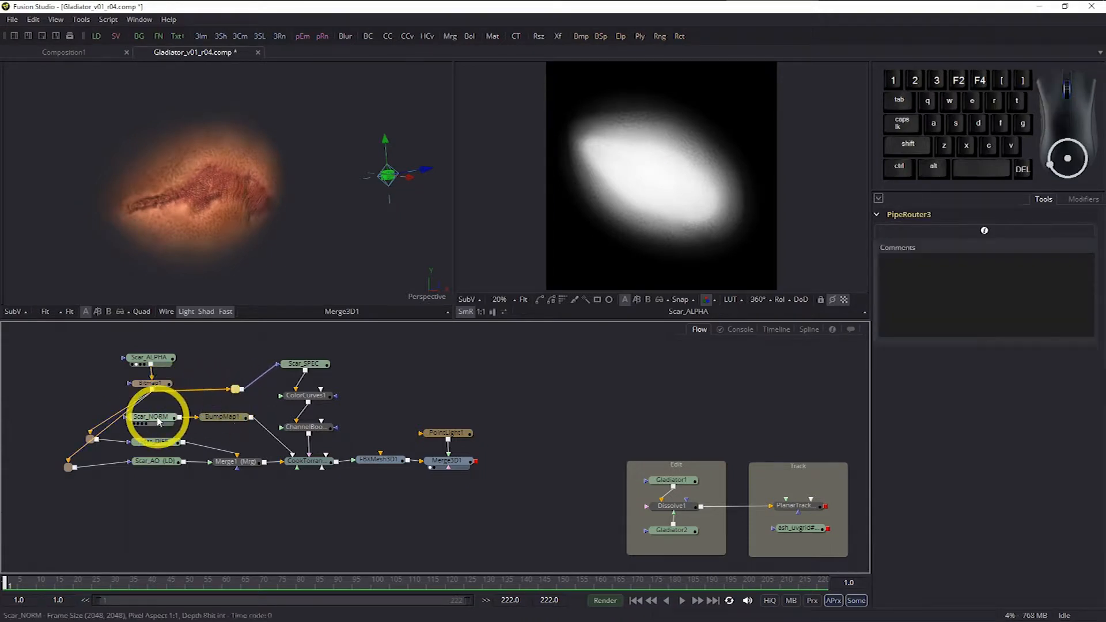
# Add a second pipe router to each of the Scar_AO and Scar_DIFF connections so they run around the Scar_NORM node
pyautogui.moveTo(90, 438); pyautogui.dragTo(91, 405)
pyautogui.moveTo(68, 467)
pyautogui.mouseDown()
pyautogui.moveTo(93, 459)
pyautogui.moveTo(77, 461)
pyautogui.mouseUp()
pyautogui.moveTo(143, 411); pyautogui.dragTo(76, 397)
pyautogui.click(97, 444)
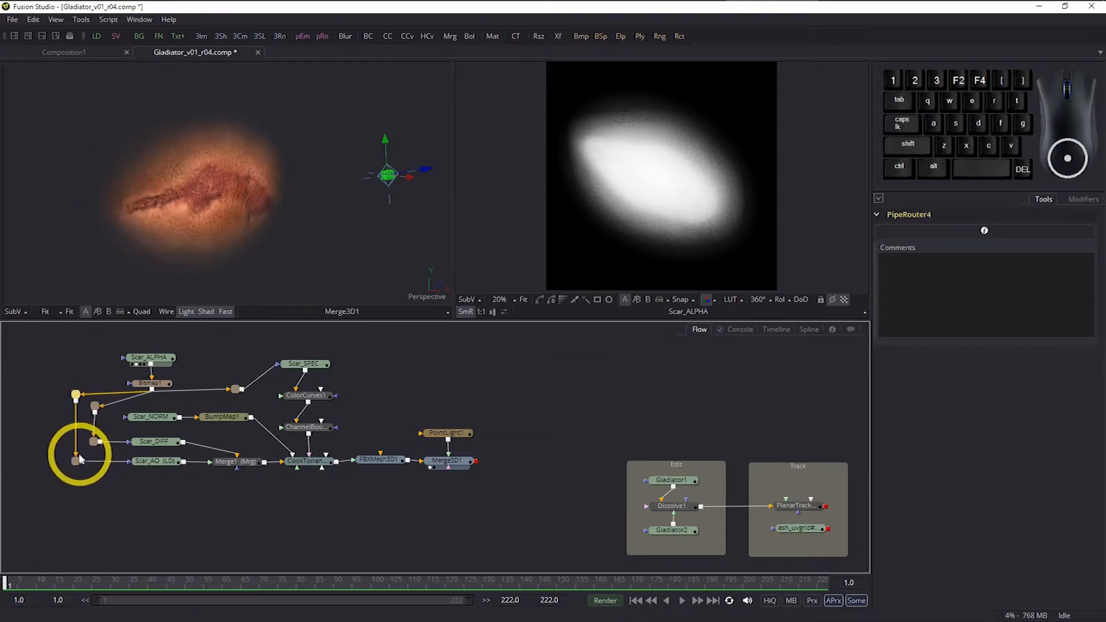
# Align the pipe routers so the connections from Bitmap1 run in straight vertical and horizontal lines
pyautogui.click(77, 462)
pyautogui.click(95, 443)
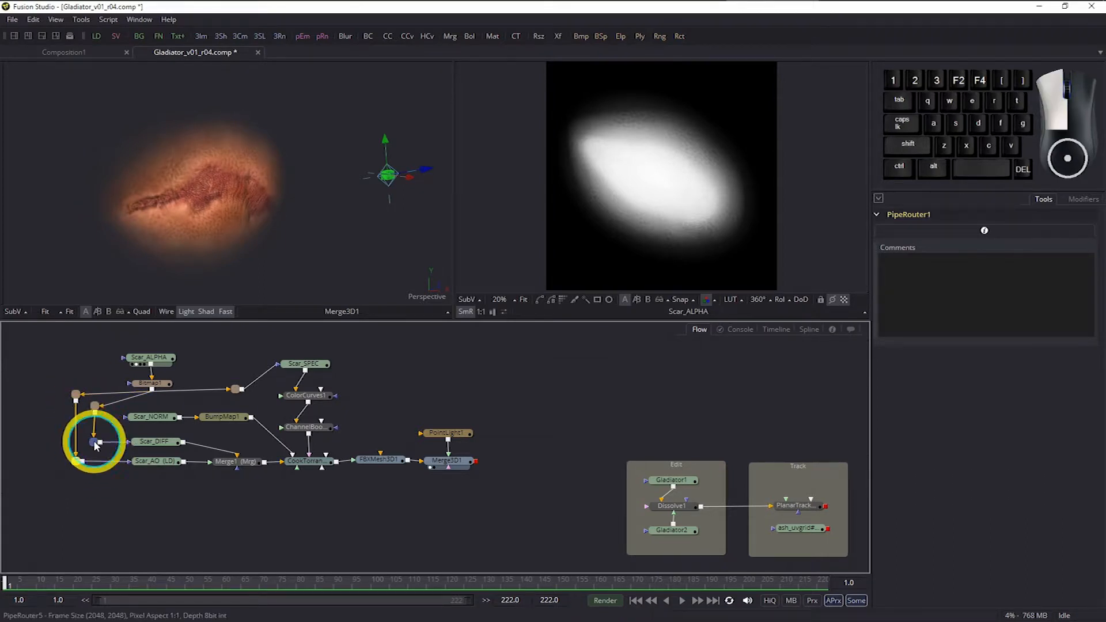
pyautogui.click(95, 405)
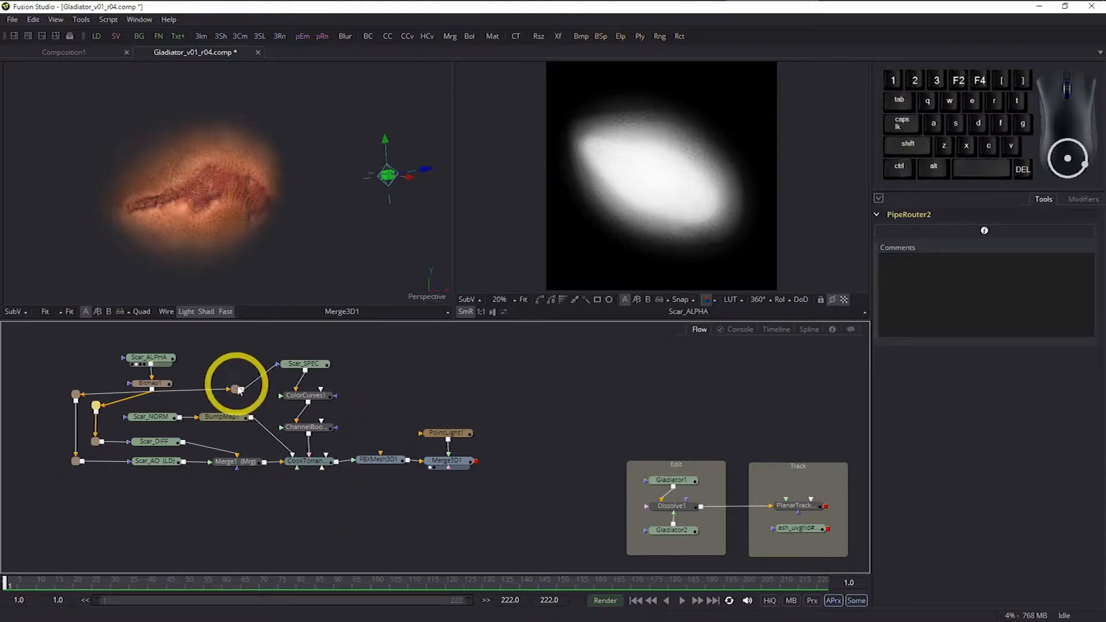
pyautogui.moveTo(241, 393)
pyautogui.mouseDown()
pyautogui.moveTo(241, 405)
pyautogui.moveTo(238, 393)
pyautogui.mouseUp()
pyautogui.moveTo(77, 395); pyautogui.dragTo(82, 397)
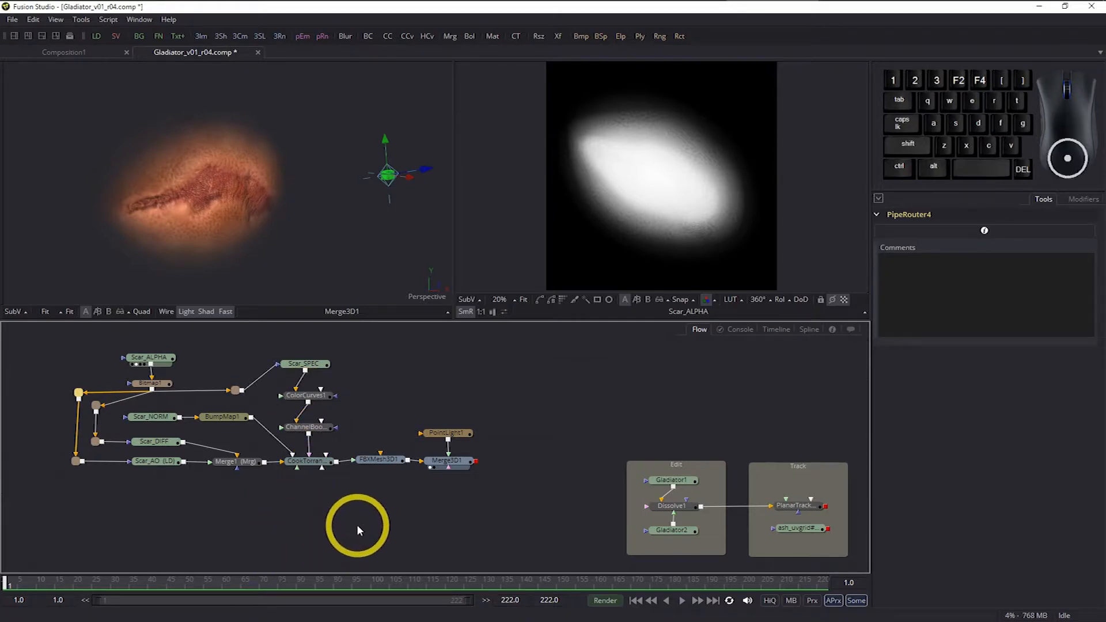
pyautogui.click(206, 480)
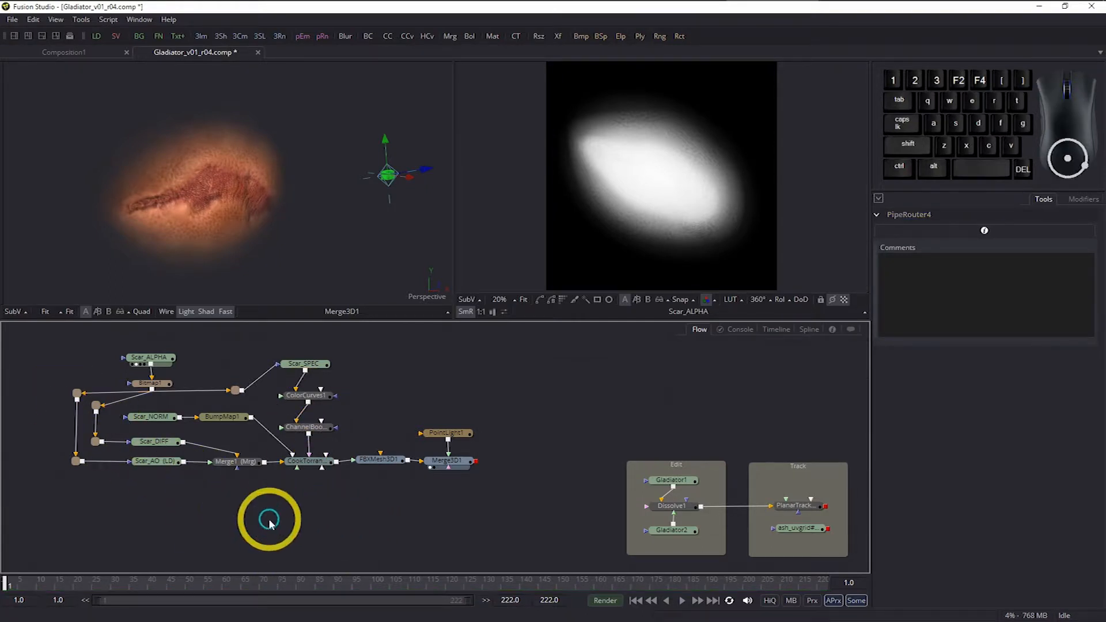
# Add an Underlay in the empty area beside Merge3D1 and rename it Scar3Dcreation
pyautogui.click(546, 477)
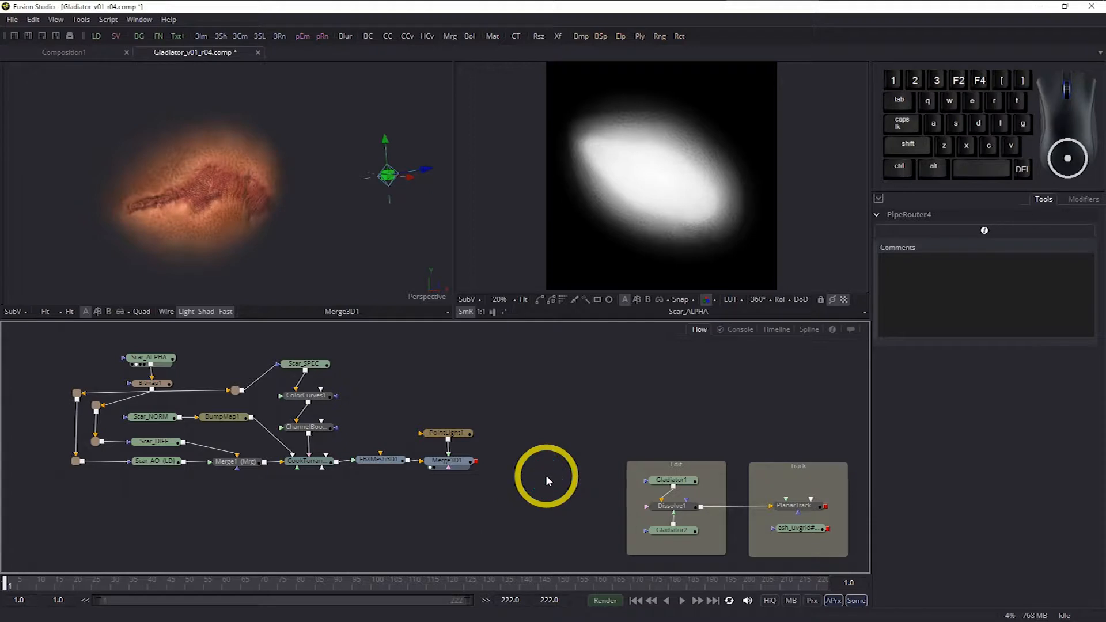
pyautogui.hotkey('ctrl', 'space')
pyautogui.write('und')
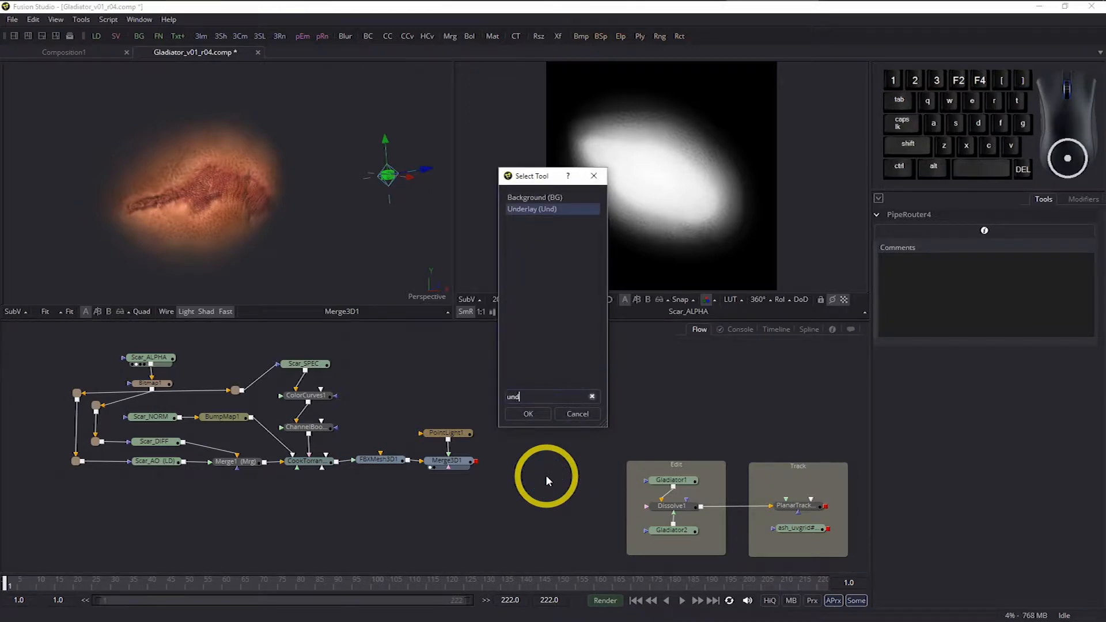
pyautogui.press('Return')
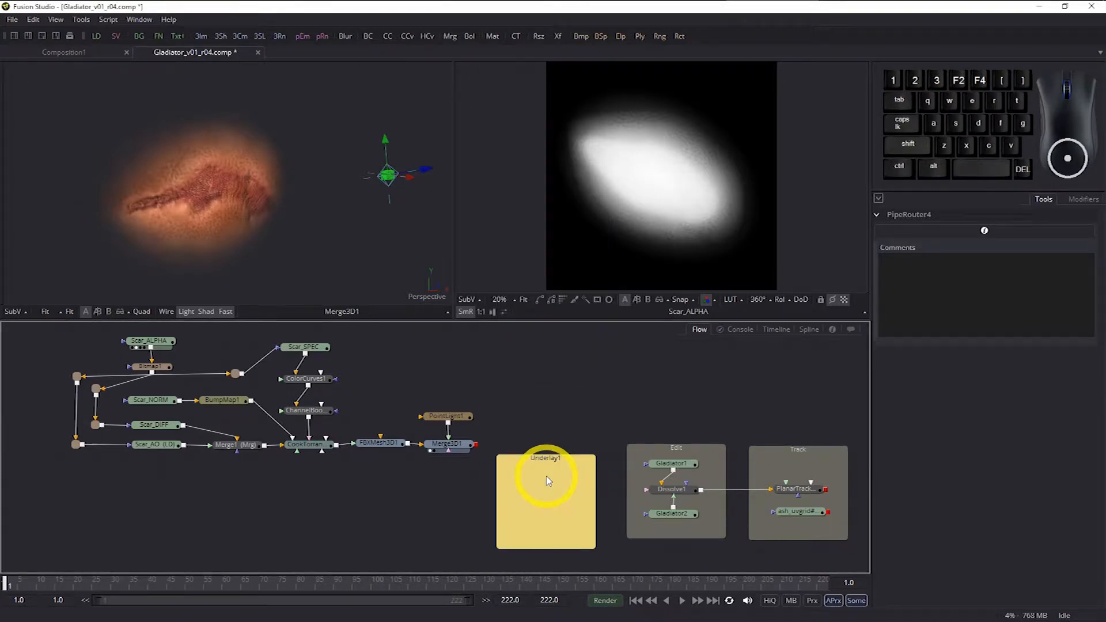
pyautogui.press('F2')
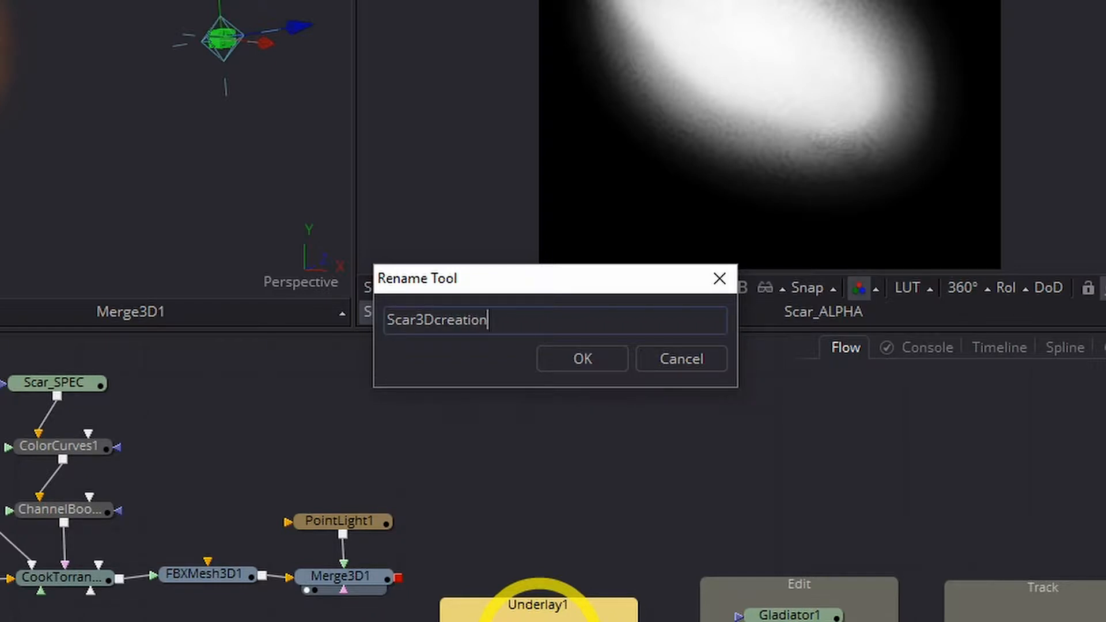
pyautogui.press('Return')
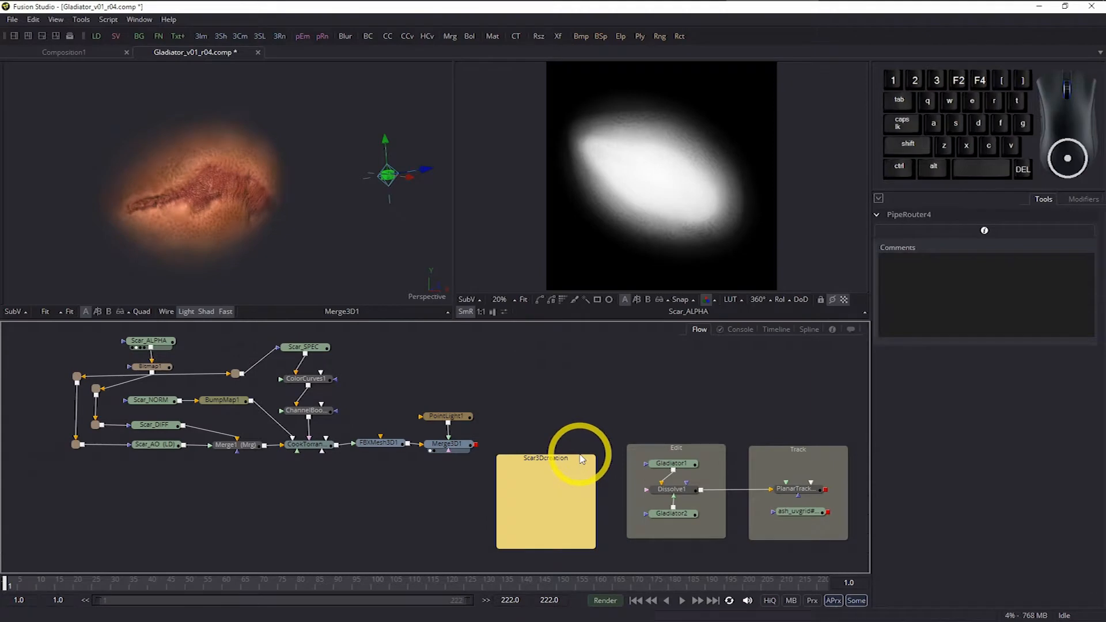
# Move the Scar3Dcreation underlay behind the scar nodes and resize it to enclose everything from Scar_ALPHA to Merge3D1
pyautogui.moveTo(564, 461); pyautogui.dragTo(563, 350)
pyautogui.click(532, 502)
pyautogui.scroll(2, 484, 502)
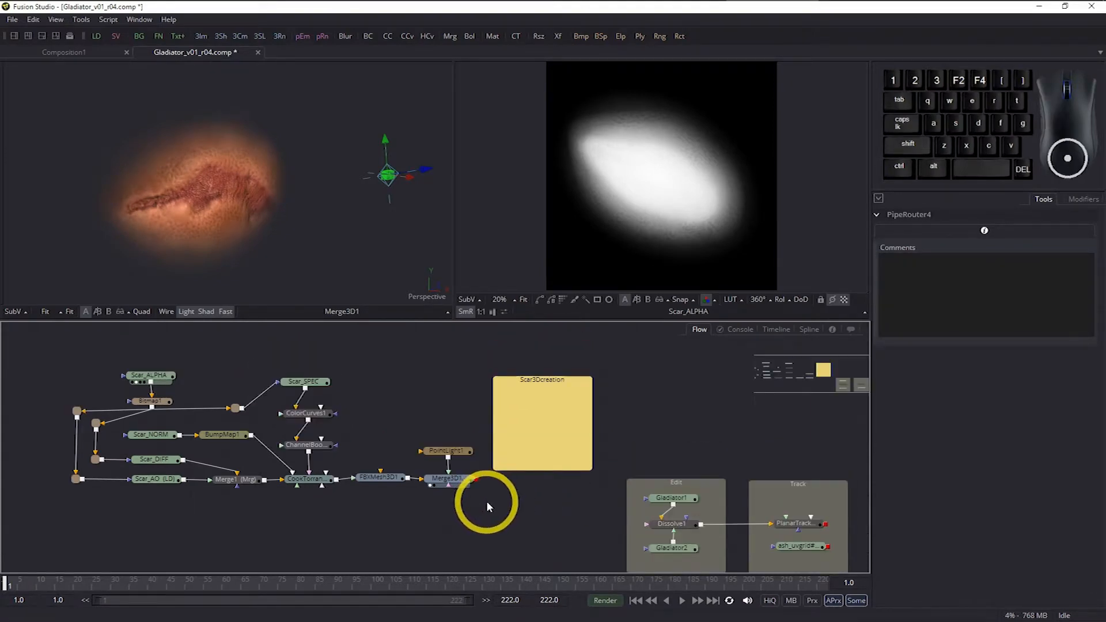
pyautogui.moveTo(523, 383); pyautogui.dragTo(107, 367)
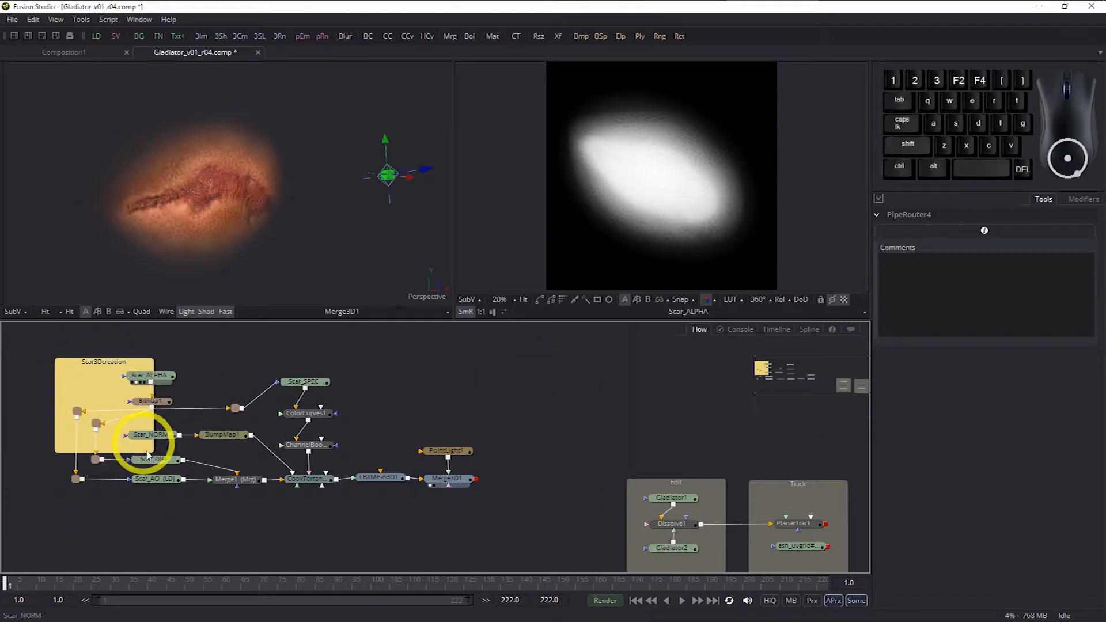
pyautogui.moveTo(156, 451); pyautogui.dragTo(492, 501)
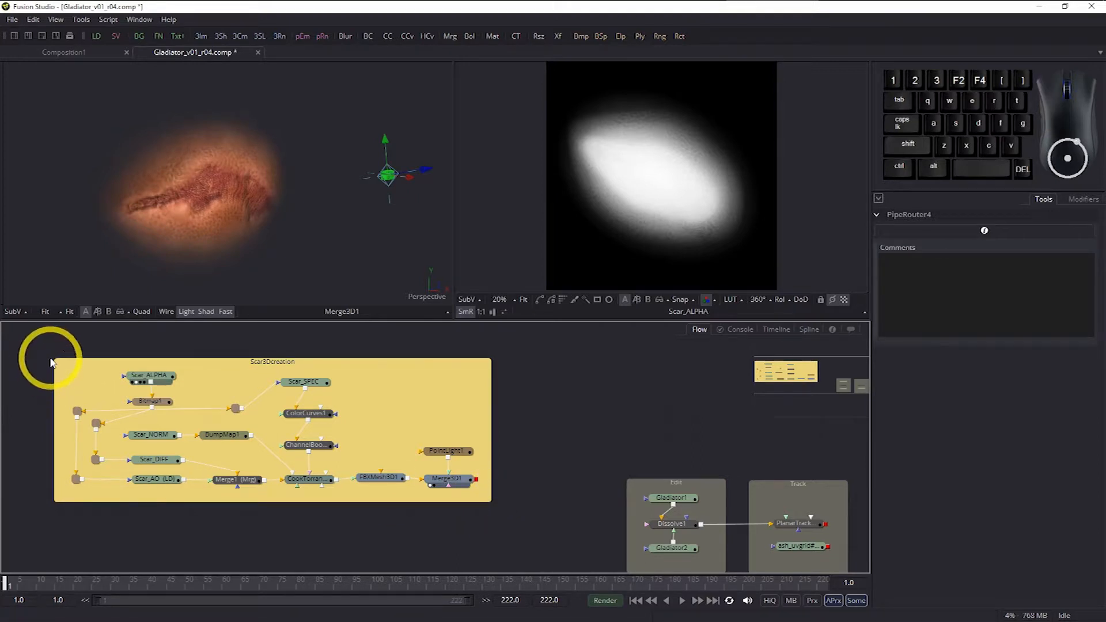
pyautogui.moveTo(56, 363); pyautogui.dragTo(61, 365)
# Reposition the Scar3Dcreation group with its nodes, leaving an open space between it and the Edit and Track groups
pyautogui.moveTo(295, 366); pyautogui.dragTo(348, 373)
pyautogui.click(642, 378)
pyautogui.moveTo(641, 416); pyautogui.dragTo(605, 385)
pyautogui.moveTo(432, 350); pyautogui.dragTo(488, 407)
pyautogui.click(633, 383)
pyautogui.moveTo(650, 404); pyautogui.dragTo(589, 393)
pyautogui.click(615, 396)
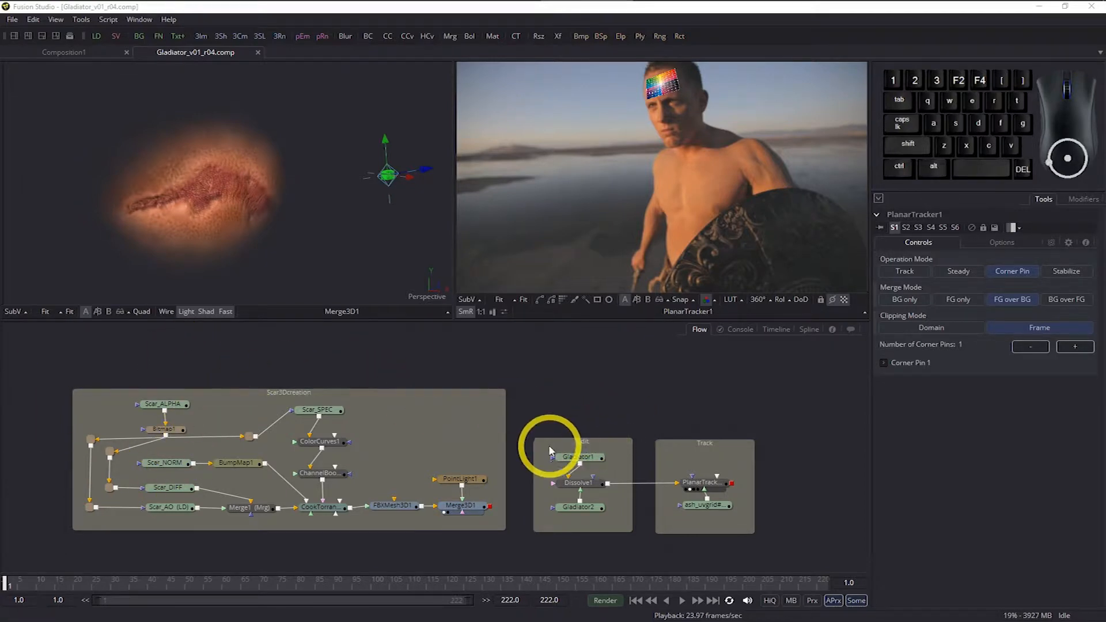
pyautogui.moveTo(483, 394); pyautogui.dragTo(331, 400)
pyautogui.click(533, 386)
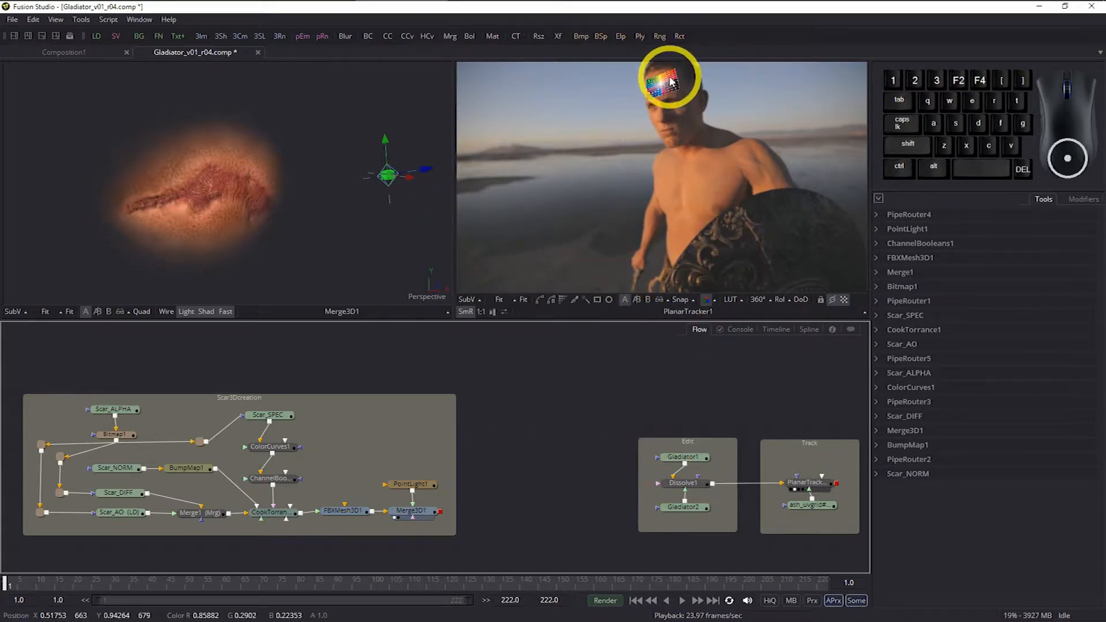
# Select PlanarTracker1 and turn on high-quality rendering to work on the UV grid on the man's forehead
pyautogui.scroll(5, 669, 81)
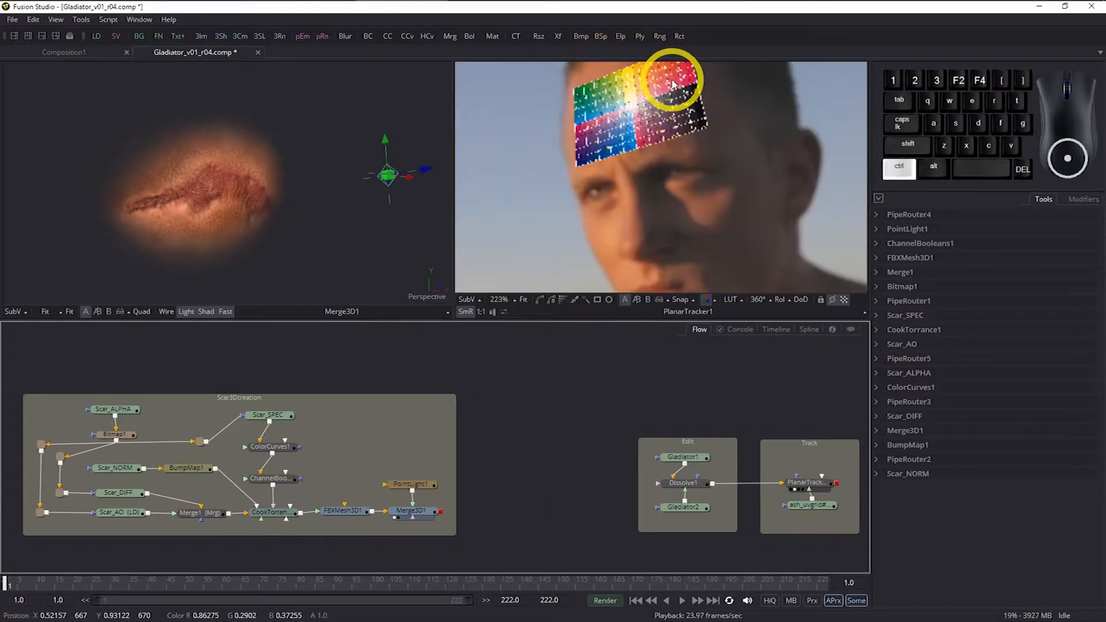
pyautogui.moveTo(710, 117); pyautogui.dragTo(705, 170)
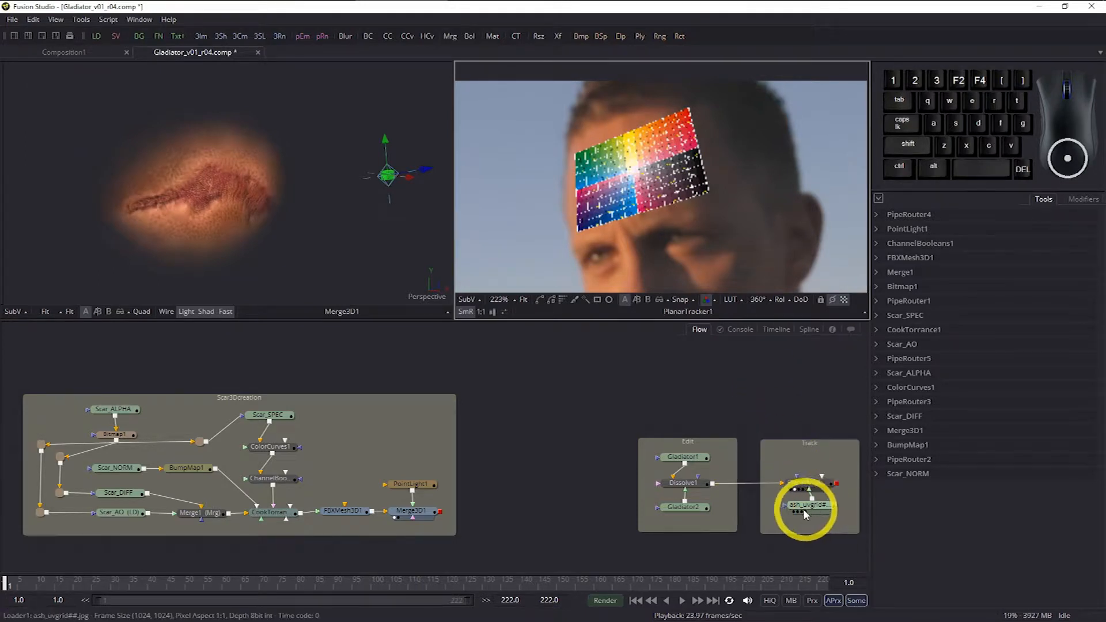
pyautogui.click(810, 484)
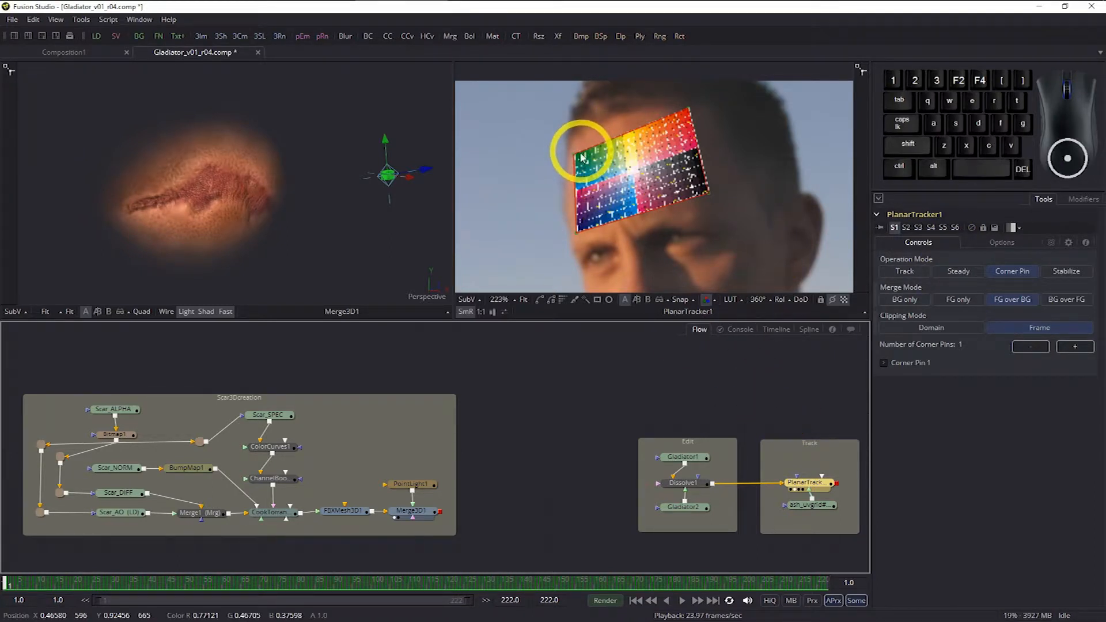
pyautogui.click(770, 600)
# Adjust the four corner pins of the UV grid at frame 1 so it covers the forehead in the right perspective
pyautogui.moveTo(575, 157); pyautogui.dragTo(571, 144)
pyautogui.moveTo(689, 107); pyautogui.dragTo(686, 101)
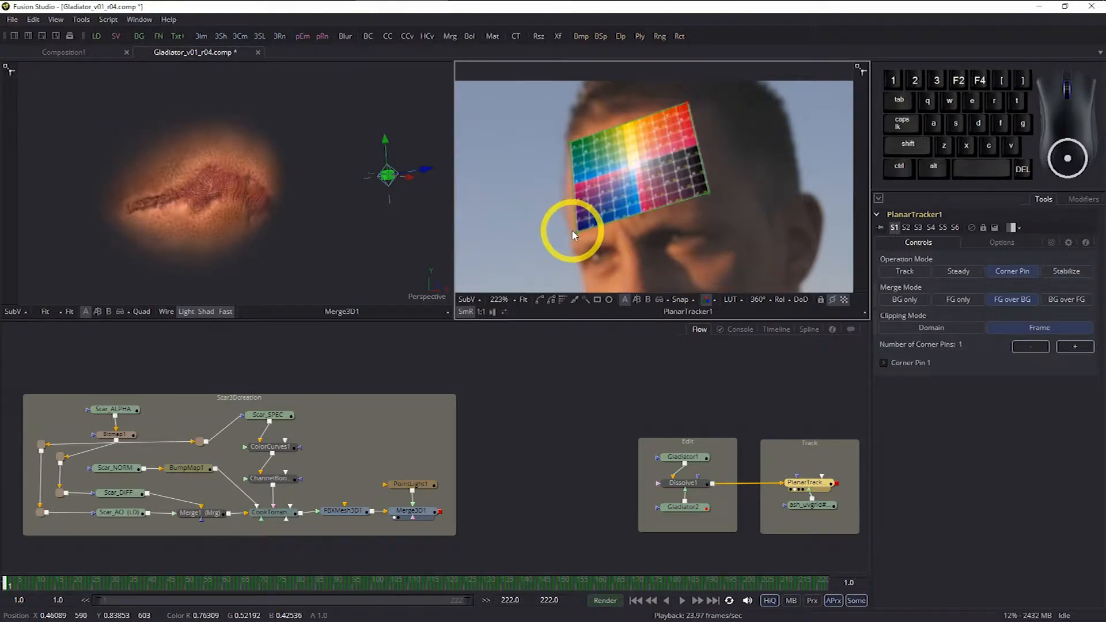
pyautogui.click(576, 234)
pyautogui.moveTo(576, 233)
pyautogui.mouseDown()
pyautogui.moveTo(597, 221)
pyautogui.moveTo(574, 235)
pyautogui.mouseUp()
pyautogui.moveTo(710, 194); pyautogui.dragTo(723, 200)
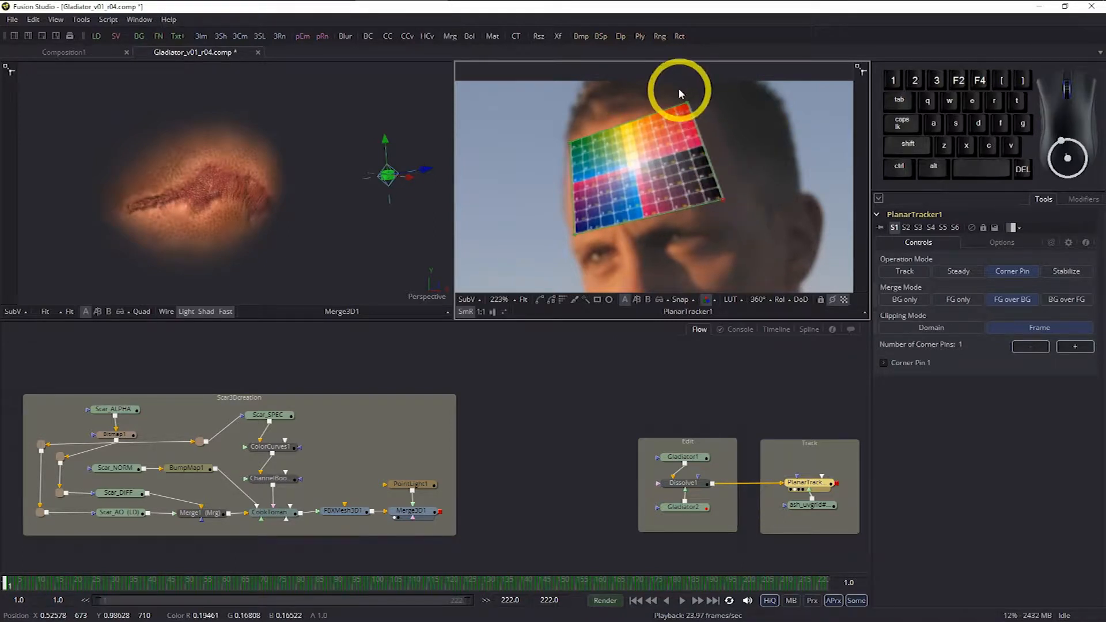
pyautogui.click(688, 103)
pyautogui.moveTo(689, 104); pyautogui.dragTo(695, 99)
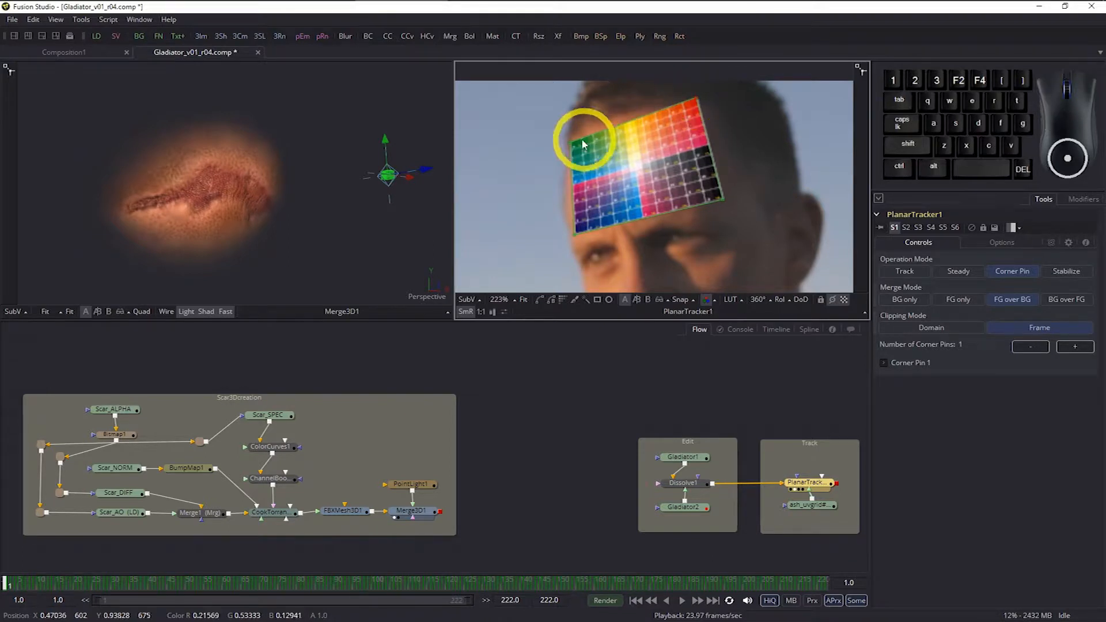
pyautogui.moveTo(571, 142); pyautogui.dragTo(571, 138)
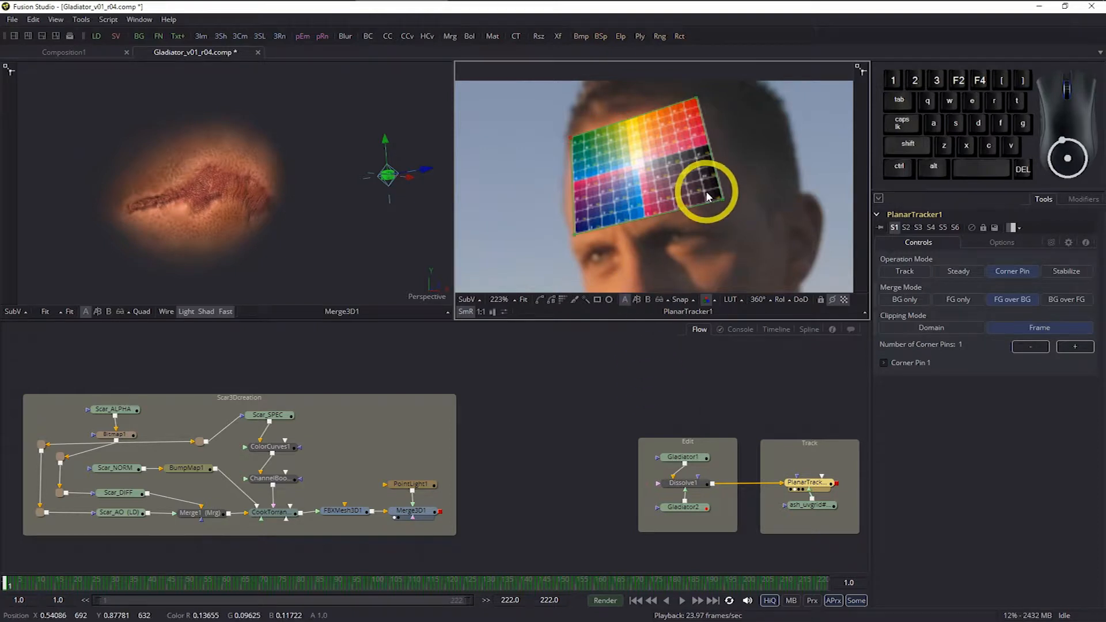
pyautogui.moveTo(723, 199); pyautogui.dragTo(718, 193)
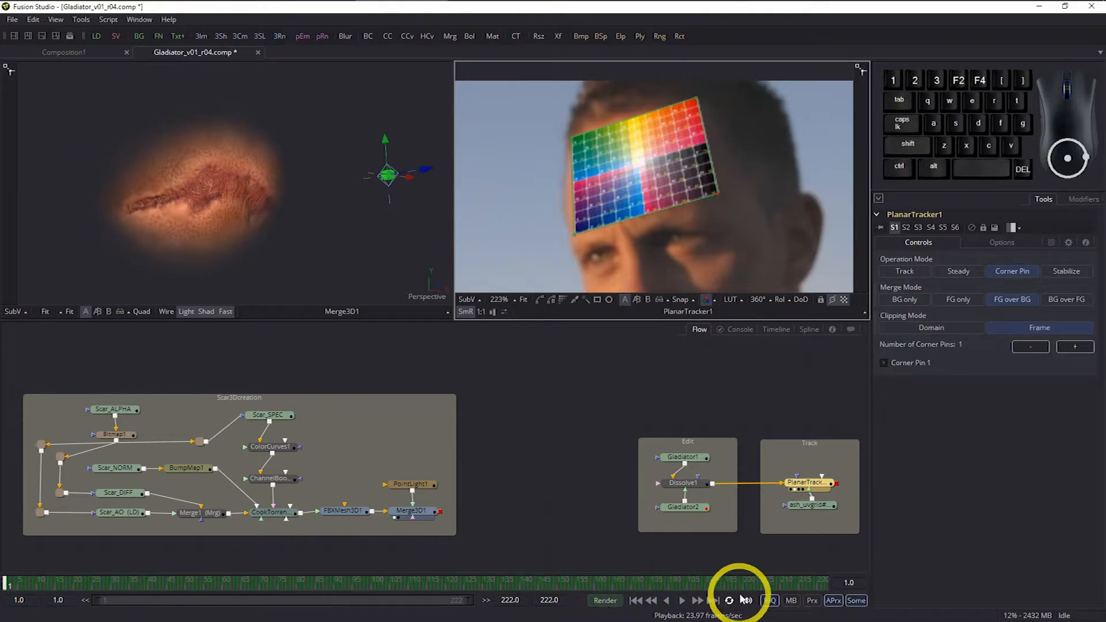
# Check how the UV grid sticks to the forehead at frame 222 and at intermediate frames back to frame 1
pyautogui.click(714, 601)
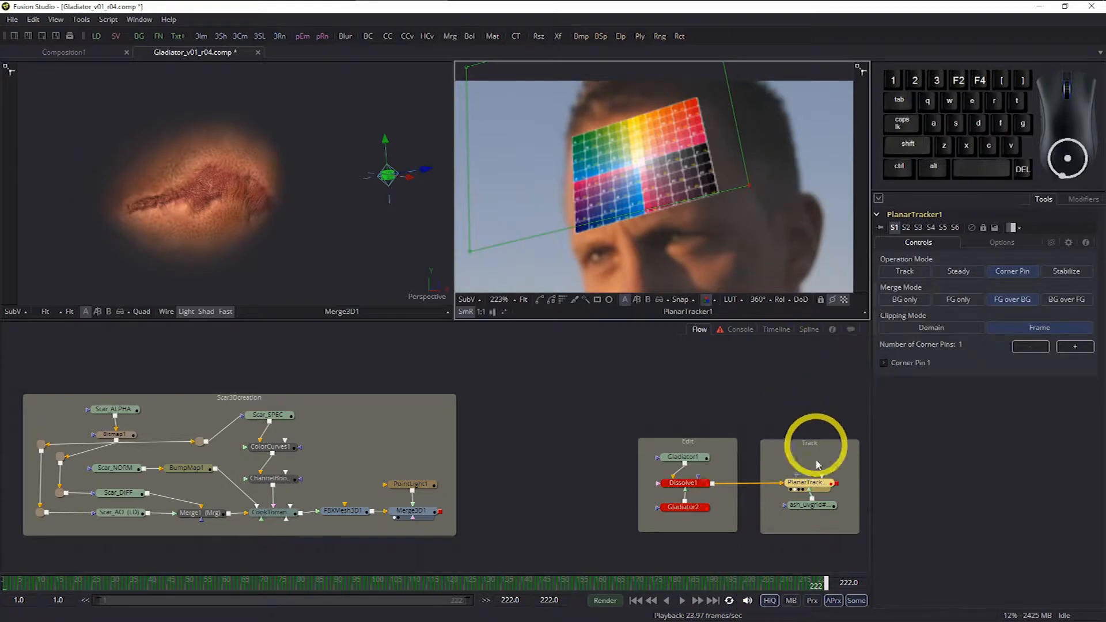
pyautogui.moveTo(803, 585); pyautogui.dragTo(772, 466)
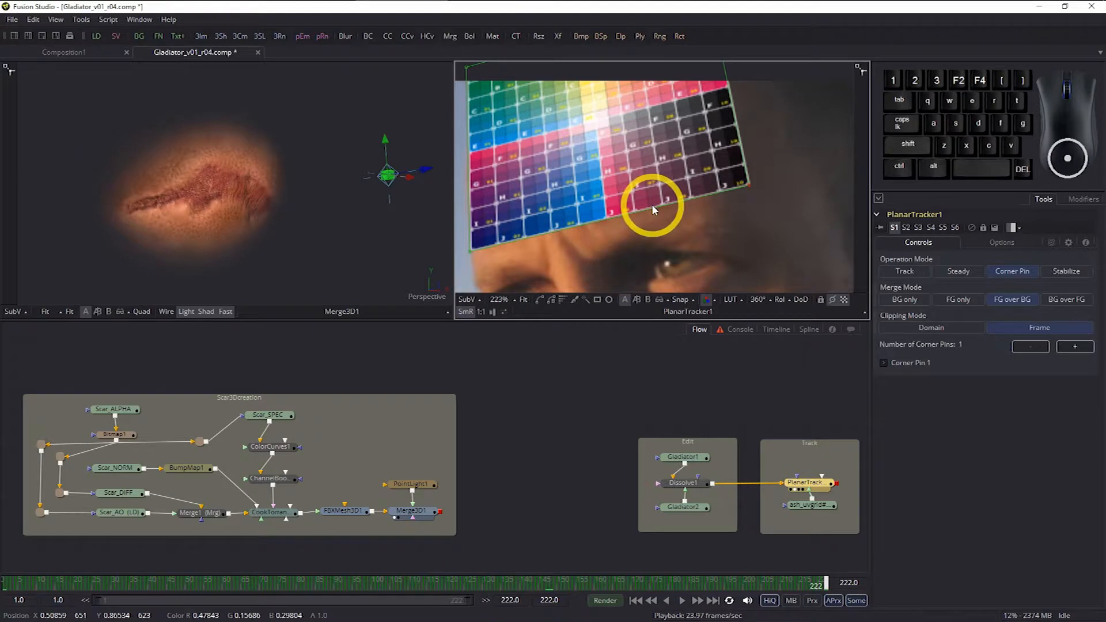
pyautogui.scroll(-1, 695, 153)
pyautogui.moveTo(600, 219); pyautogui.dragTo(744, 235)
pyautogui.scroll(-1, 685, 226)
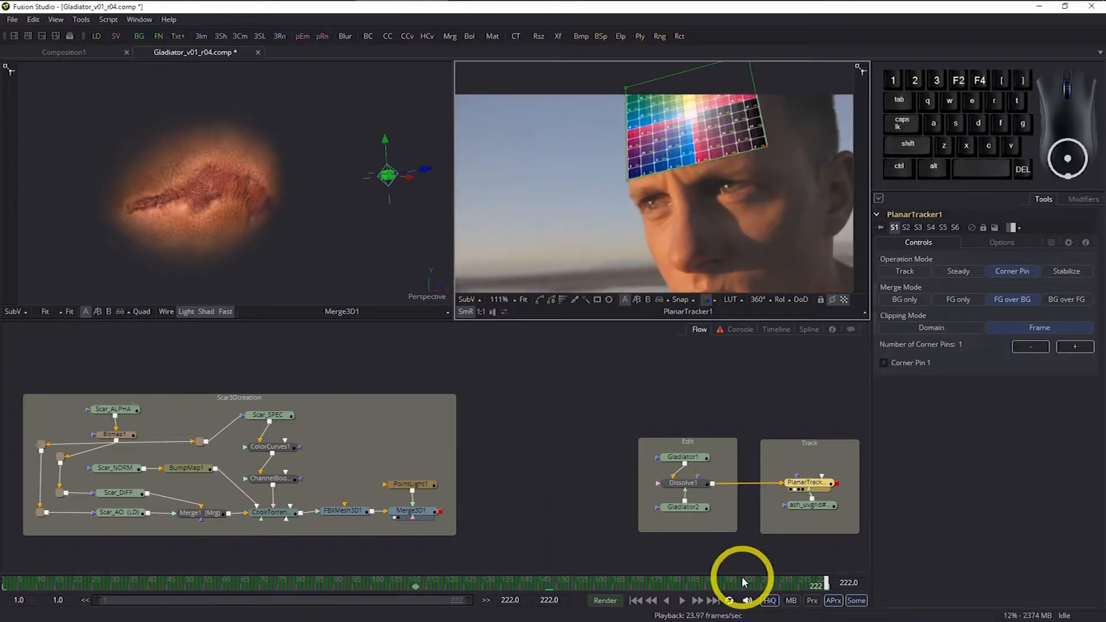
pyautogui.click(696, 582)
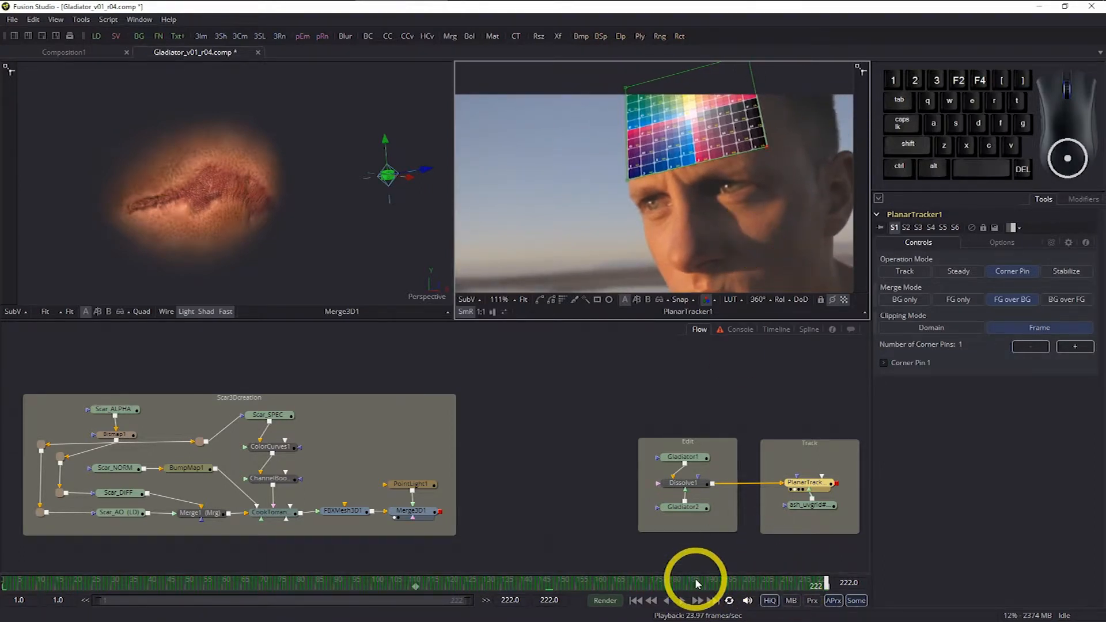
pyautogui.click(494, 583)
pyautogui.click(402, 585)
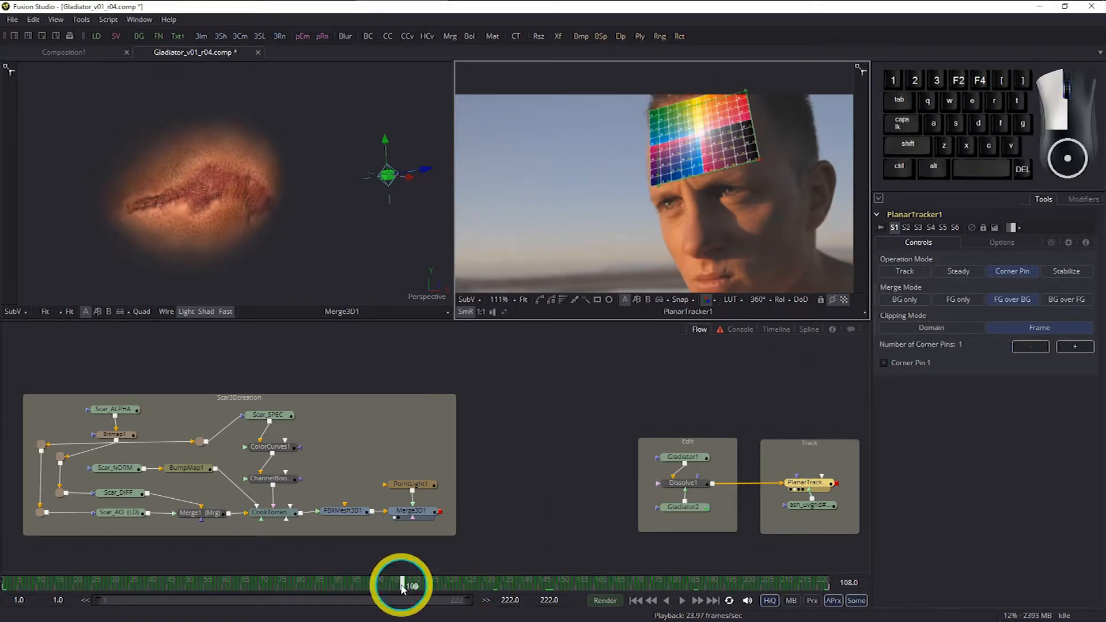
pyautogui.click(316, 582)
pyautogui.click(201, 583)
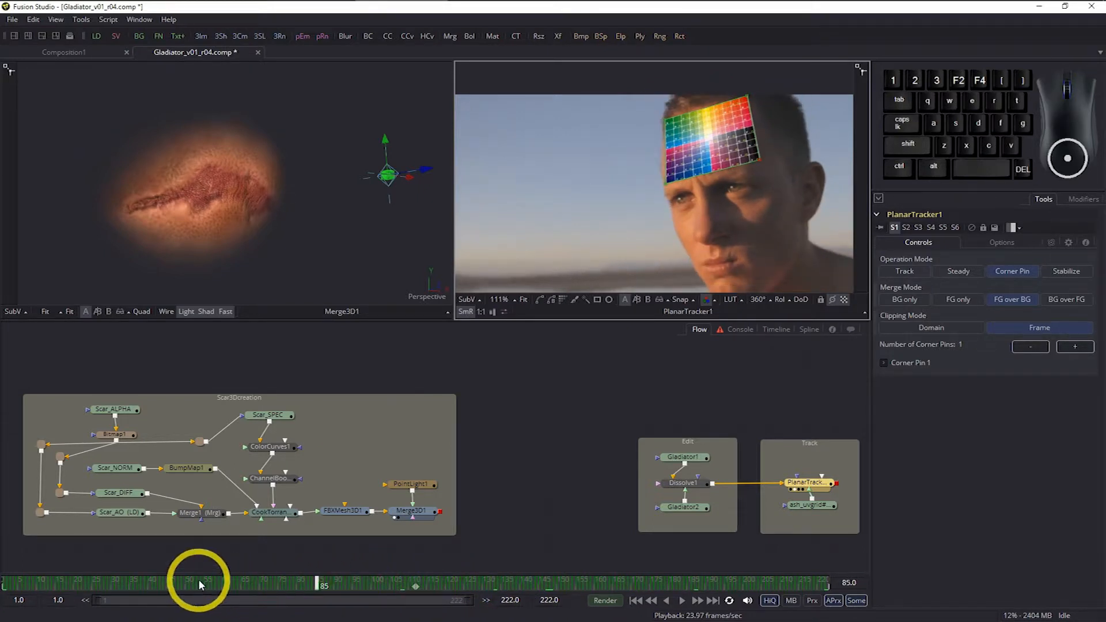
pyautogui.moveTo(135, 583); pyautogui.dragTo(5, 583)
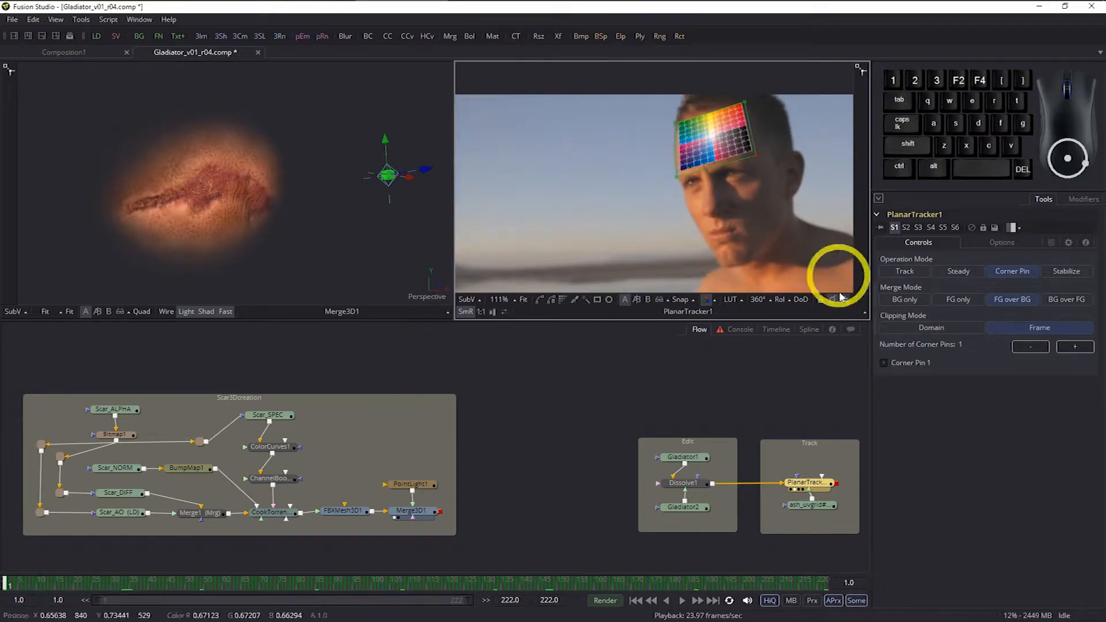
# Add a Renderer 3D node after Merge3D1 and place it just outside the Scar3Dcreation group
pyautogui.click(845, 456)
pyautogui.click(641, 358)
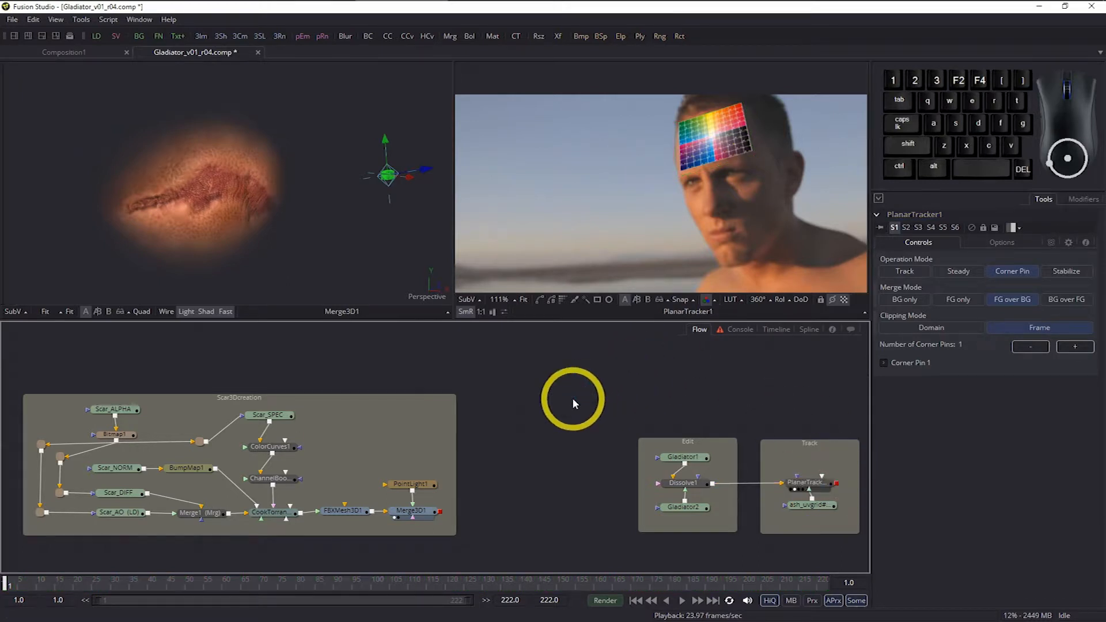
pyautogui.moveTo(611, 410); pyautogui.dragTo(583, 420)
pyautogui.click(522, 304)
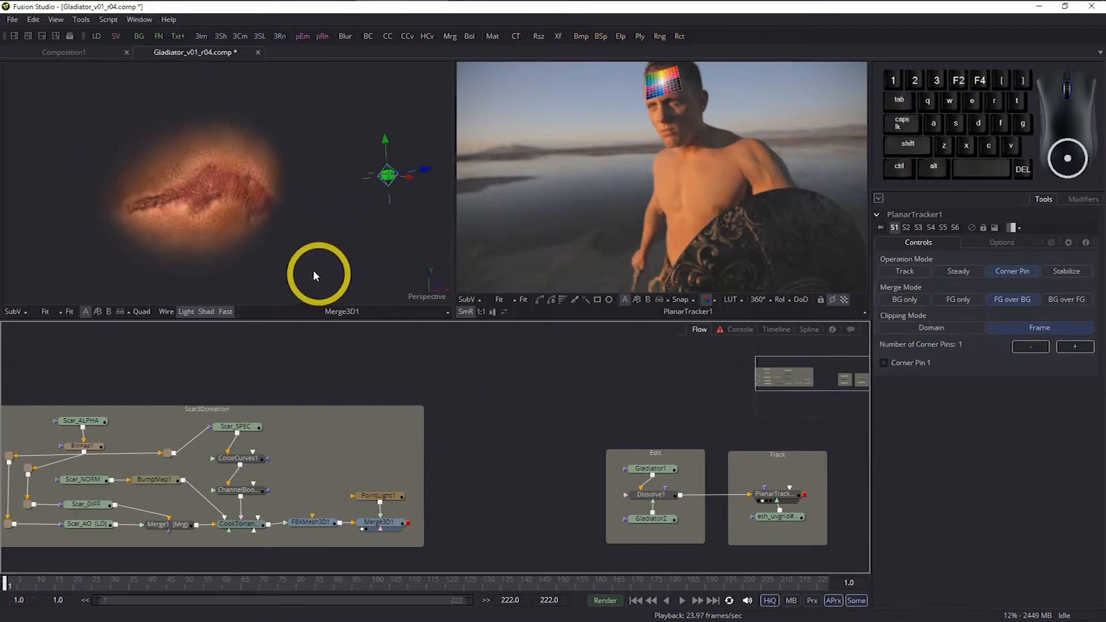
pyautogui.moveTo(193, 227); pyautogui.dragTo(210, 245)
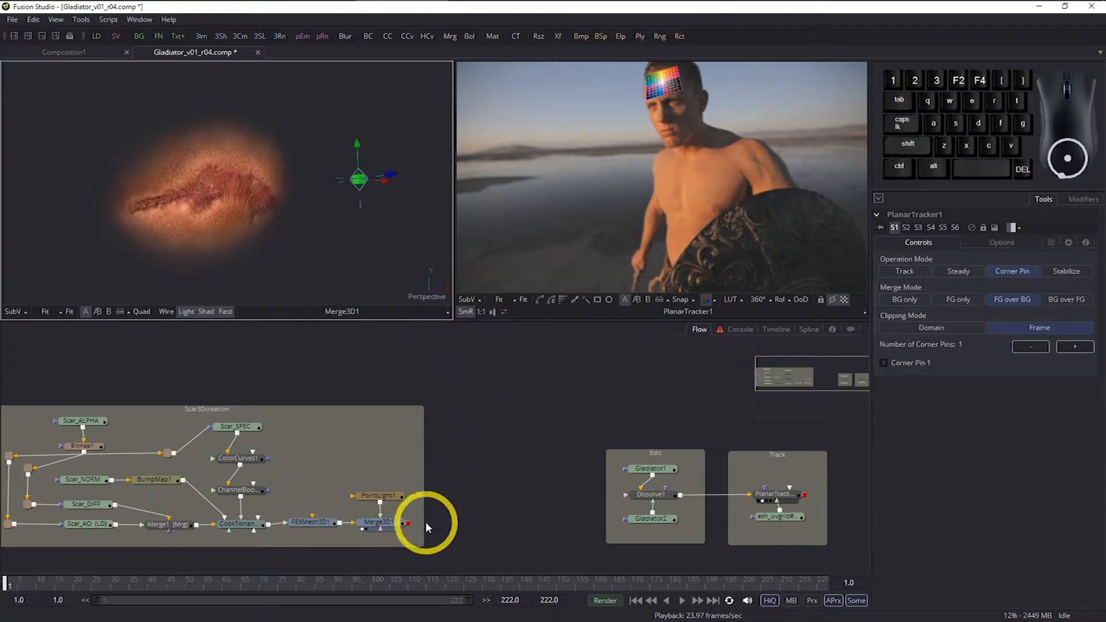
pyautogui.click(381, 522)
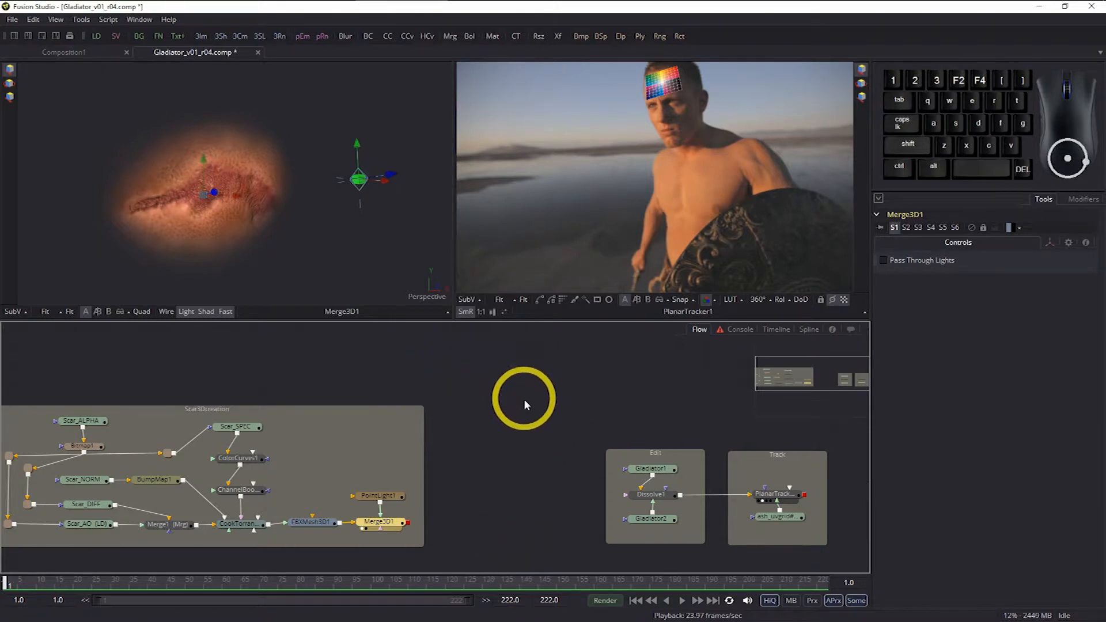
pyautogui.click(281, 37)
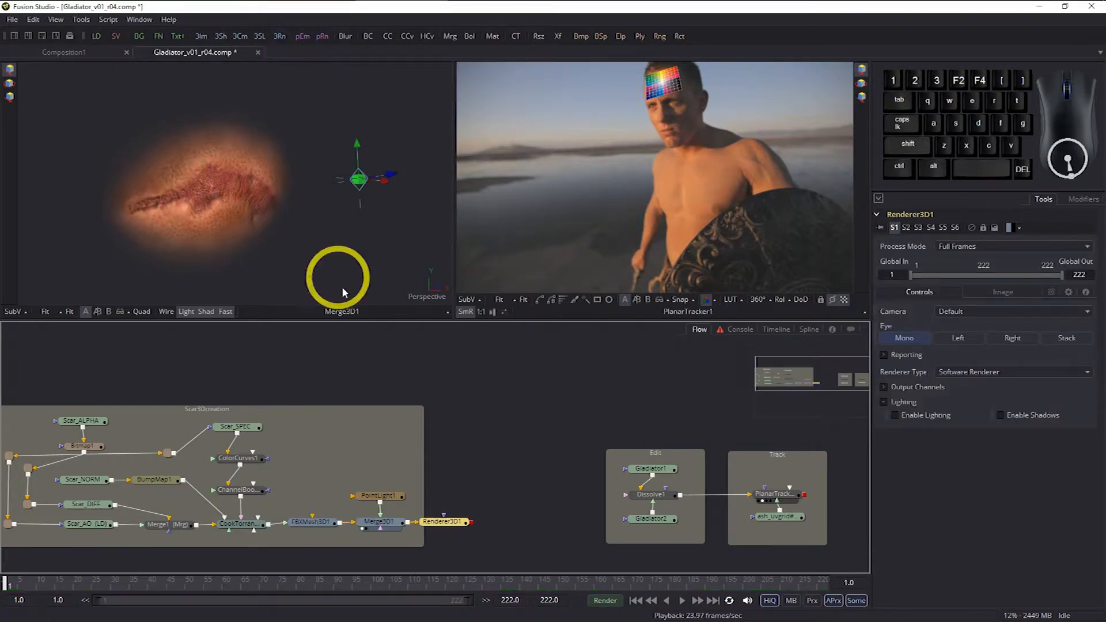
pyautogui.moveTo(454, 526)
pyautogui.mouseDown()
pyautogui.moveTo(489, 525)
pyautogui.moveTo(474, 529)
pyautogui.mouseUp()
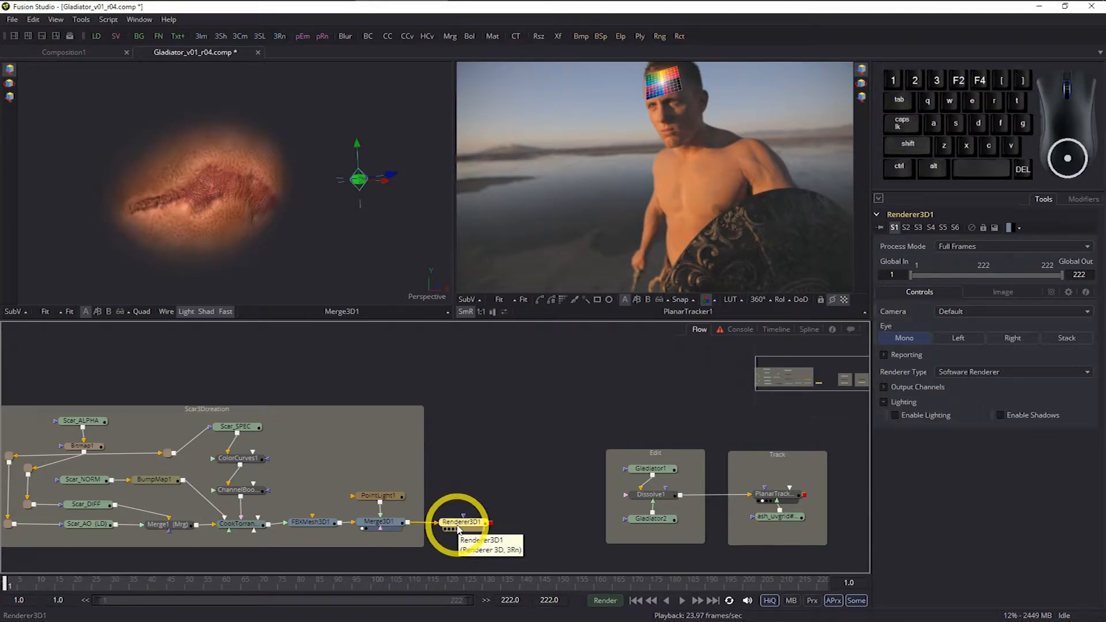
# Display Renderer3D1 in the second viewer with the whole rendered frame in sight
pyautogui.press('2')
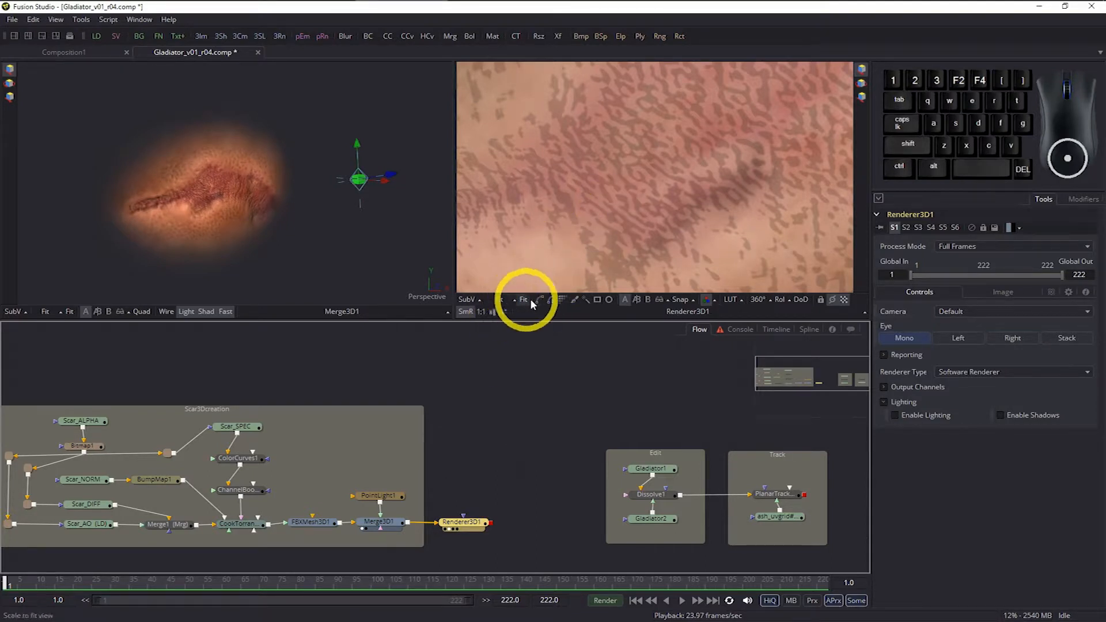
pyautogui.keyDown('ctrl'); pyautogui.scroll(-5, 637, 223); pyautogui.keyUp('ctrl')
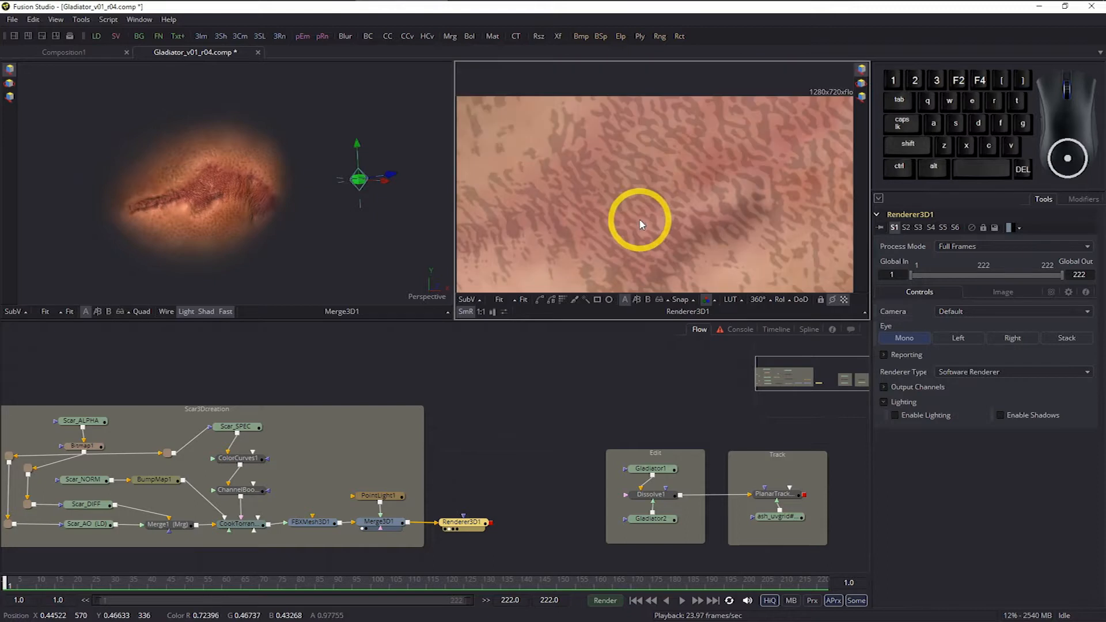
pyautogui.keyDown('ctrl'); pyautogui.scroll(4, 637, 223); pyautogui.keyUp('ctrl')
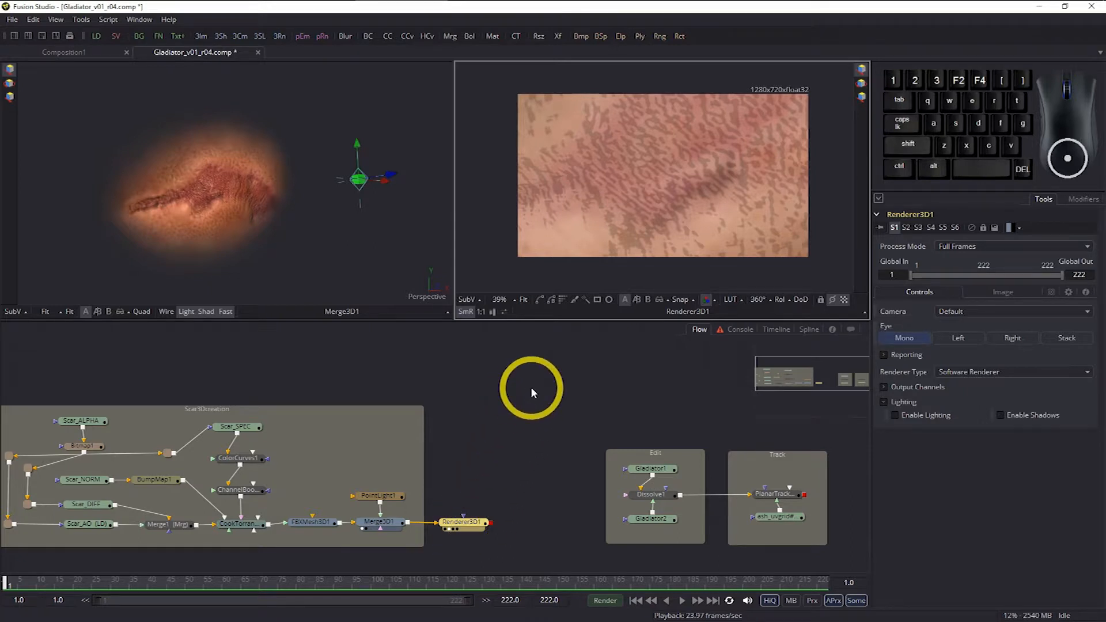
# Add a Camera 3D connected to Merge3D1 and move PointLight1 aside to make room for it
pyautogui.click(497, 435)
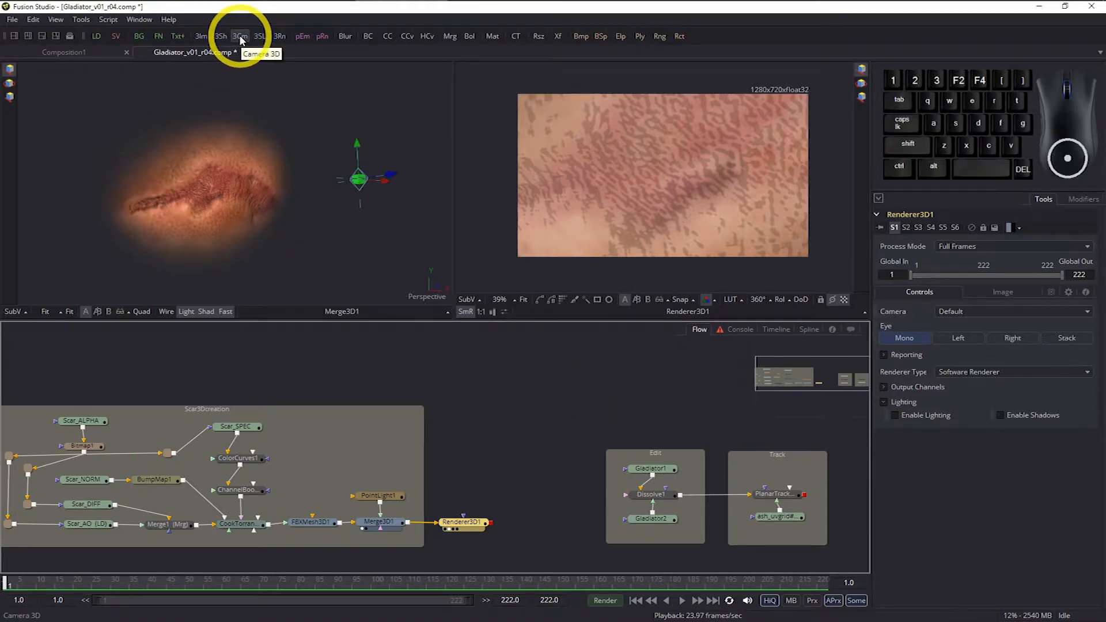
pyautogui.click(529, 473)
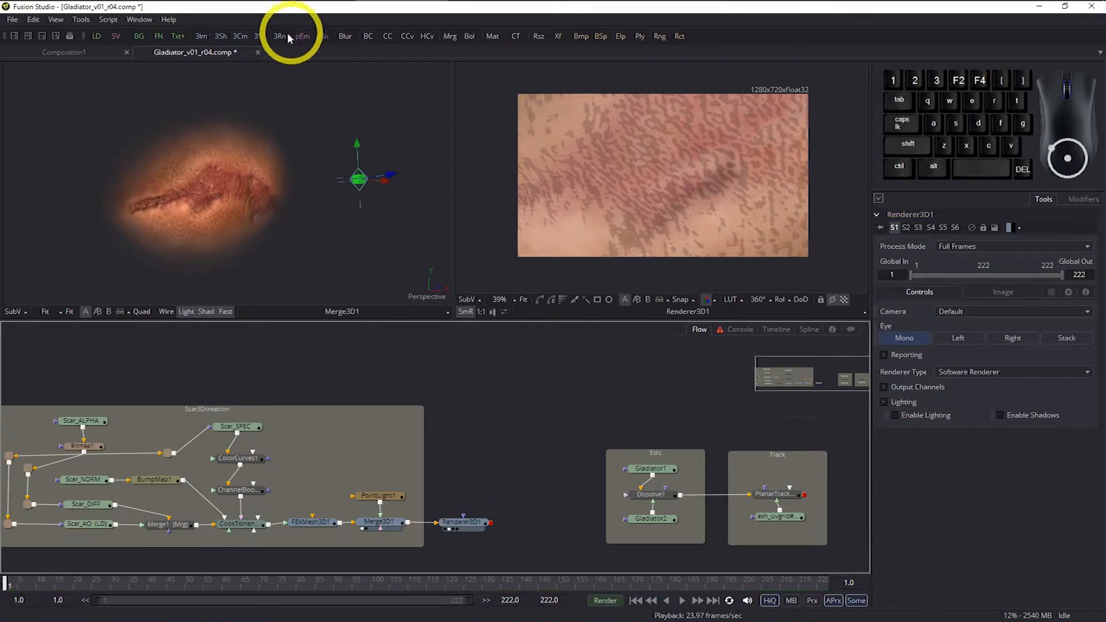
pyautogui.click(385, 521)
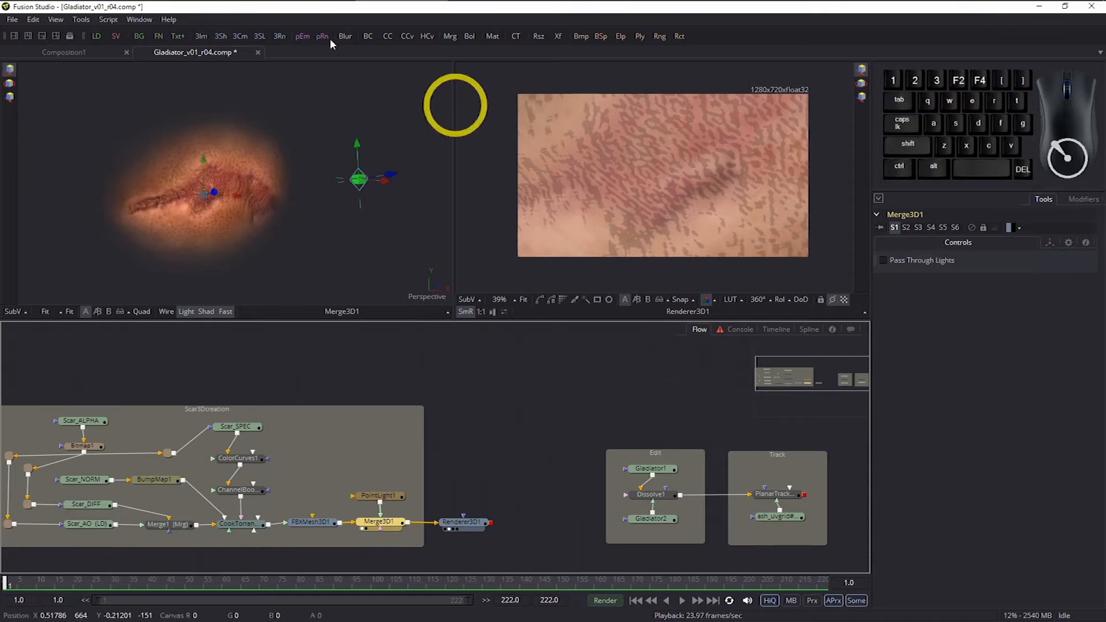
pyautogui.click(242, 36)
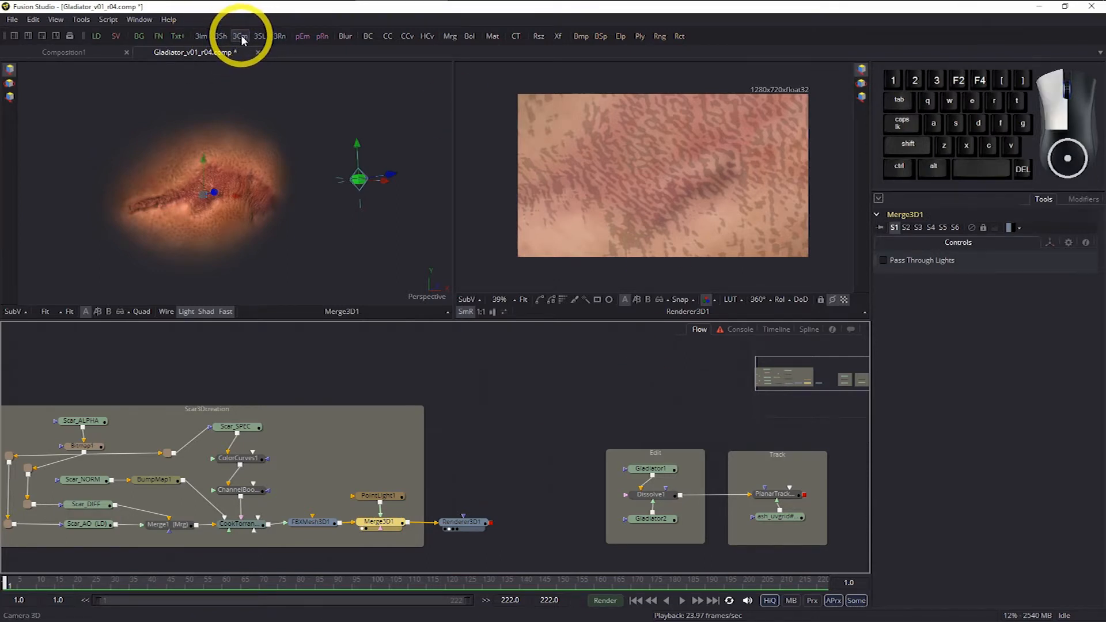
pyautogui.moveTo(385, 541); pyautogui.dragTo(339, 483)
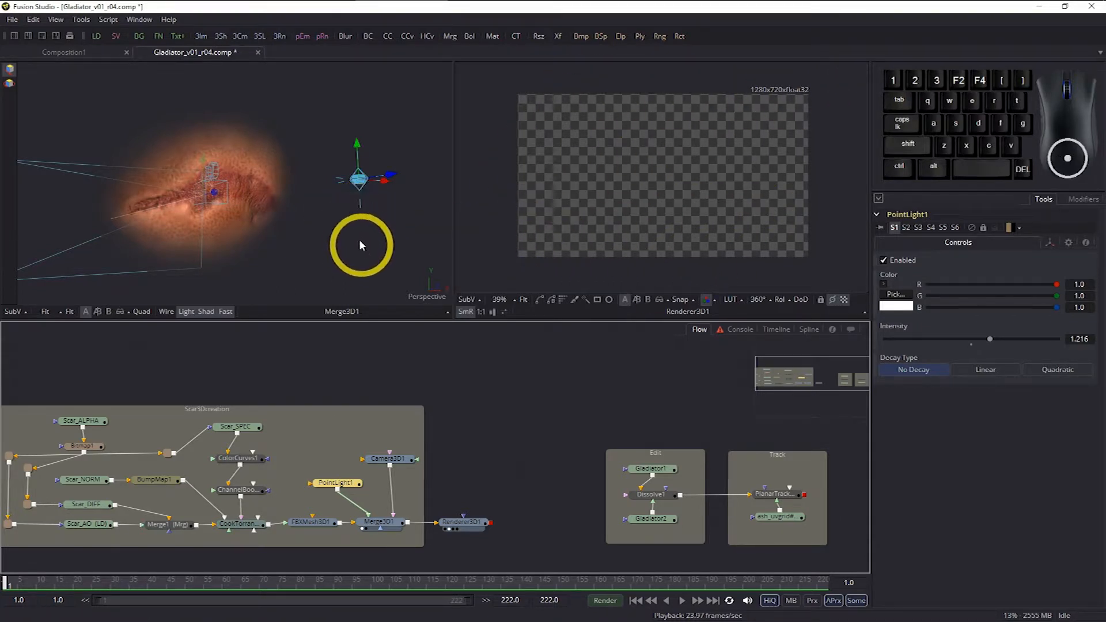
# Pull Camera3D1 back from the scar and set its focal length to 12.84 mm to frame the whole scar
pyautogui.moveTo(321, 138); pyautogui.dragTo(220, 199)
pyautogui.moveTo(224, 199); pyautogui.dragTo(381, 306)
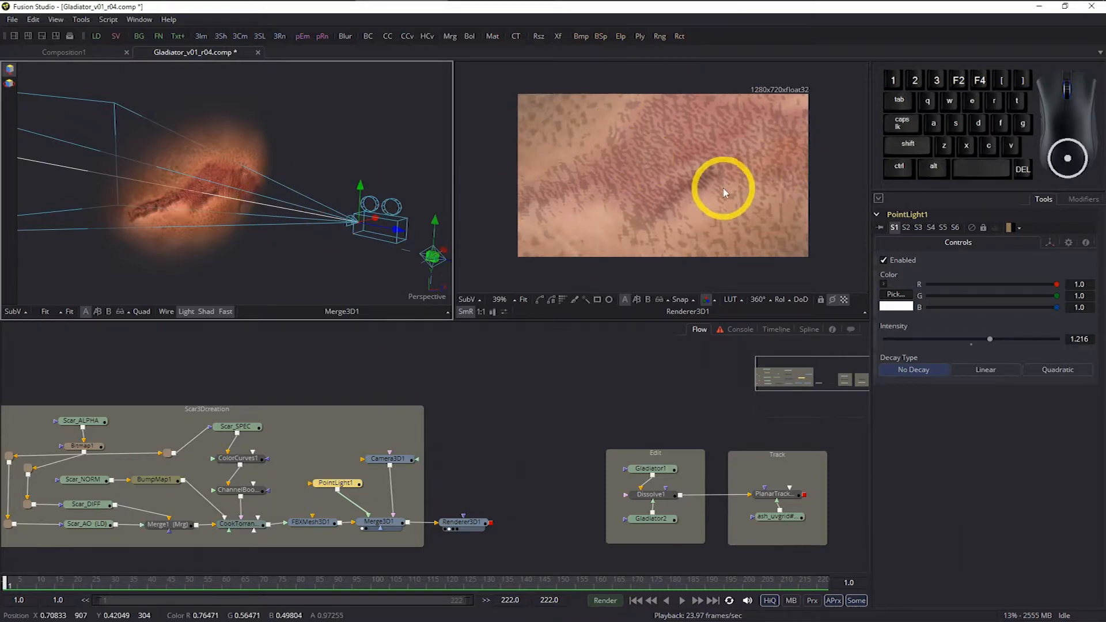
pyautogui.click(390, 459)
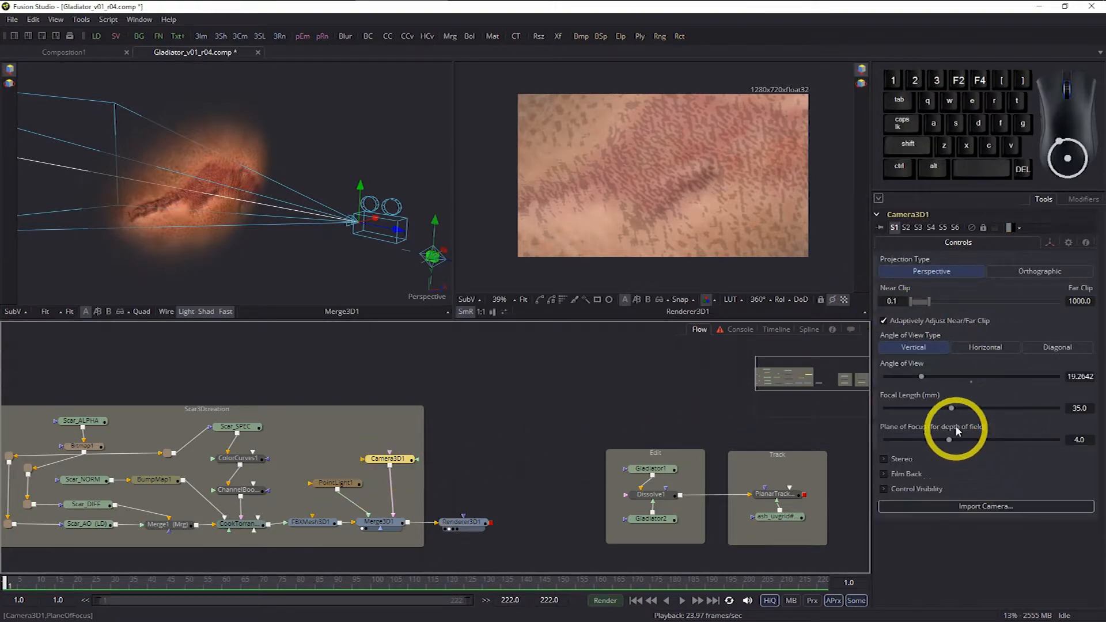
pyautogui.moveTo(922, 376); pyautogui.dragTo(970, 388)
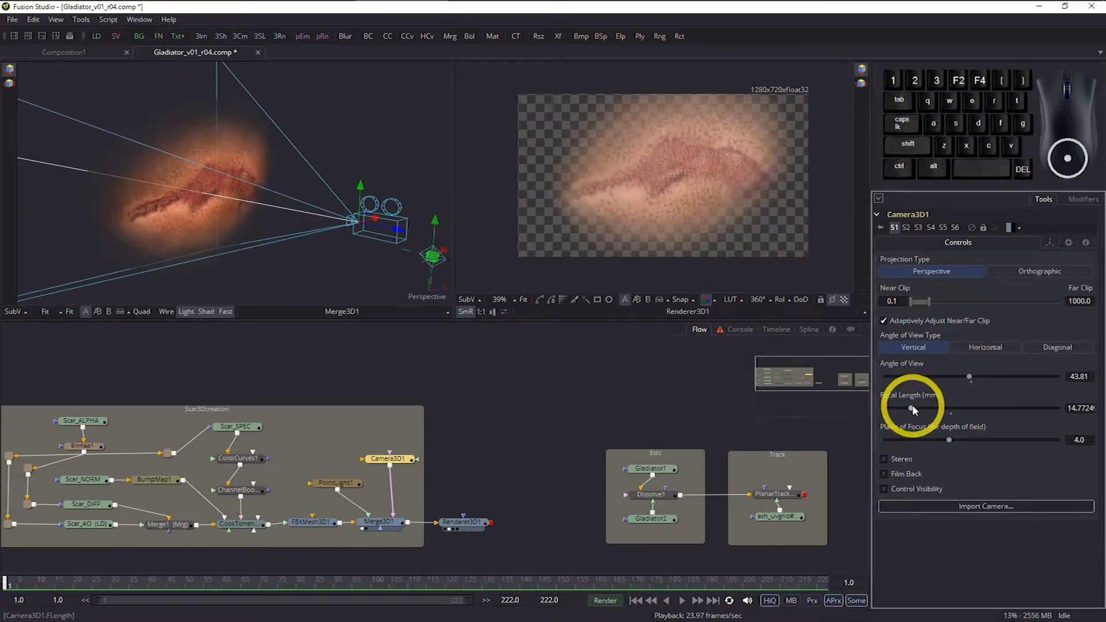
pyautogui.moveTo(912, 408); pyautogui.dragTo(907, 409)
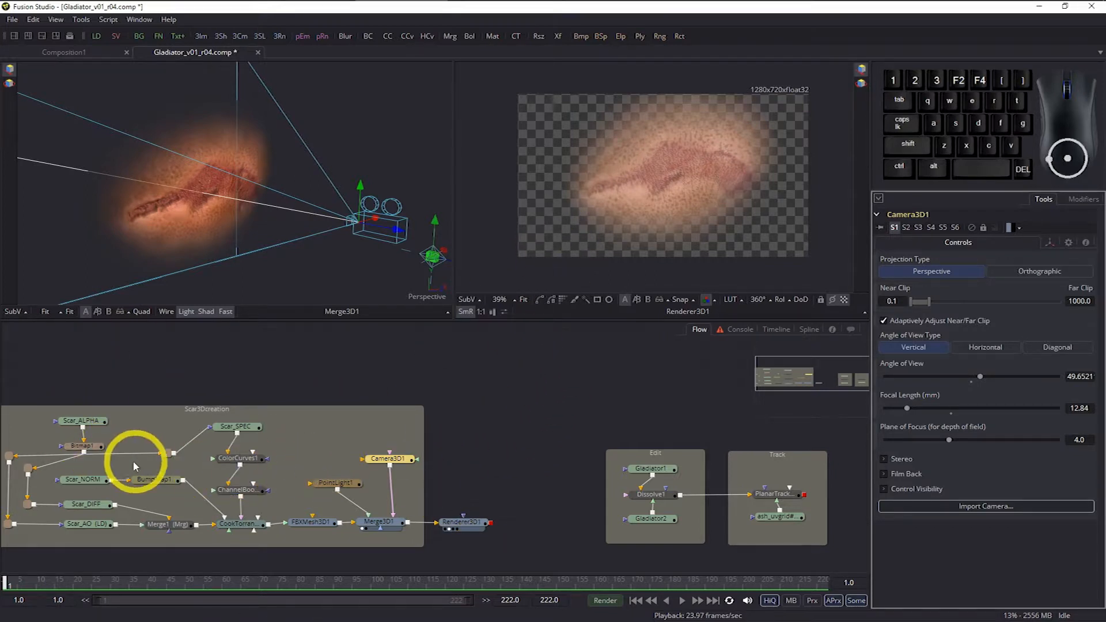
# Compare the image formats of Scar_DIFF, the UV grid and PlanarTracker1 by displaying each of them in the viewers
pyautogui.click(92, 507)
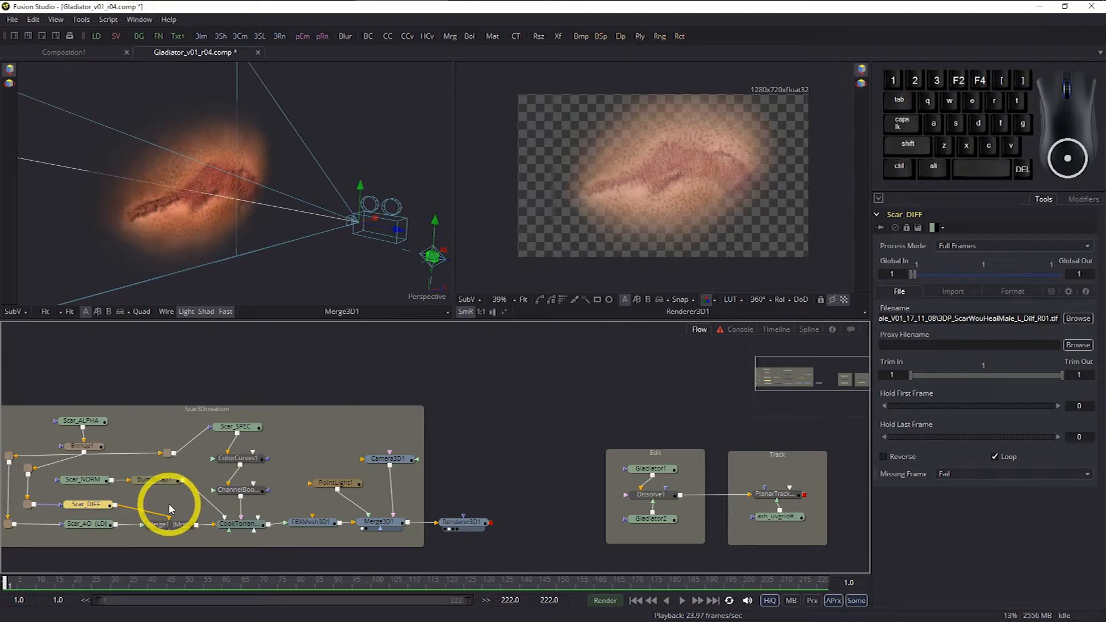
pyautogui.press('1')
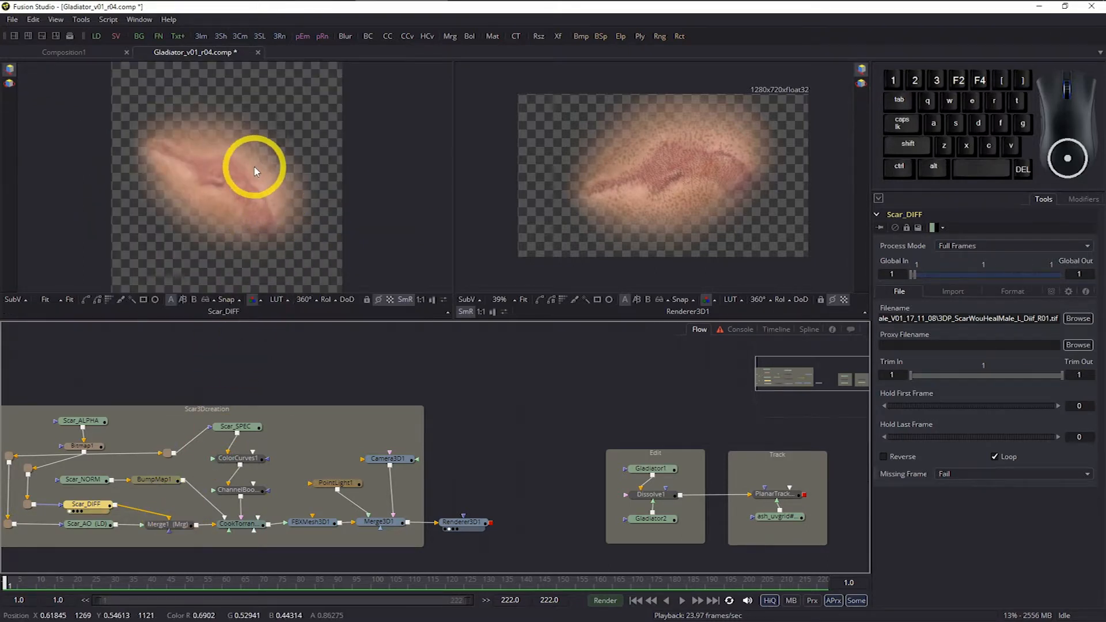
pyautogui.scroll(-2, 251, 169)
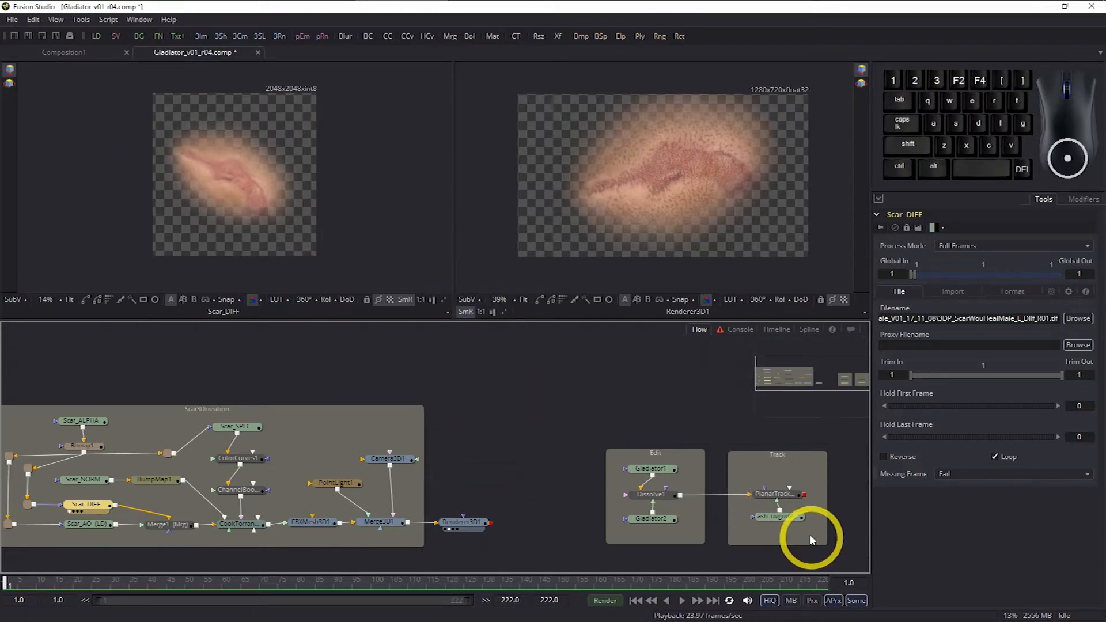
pyautogui.click(784, 524)
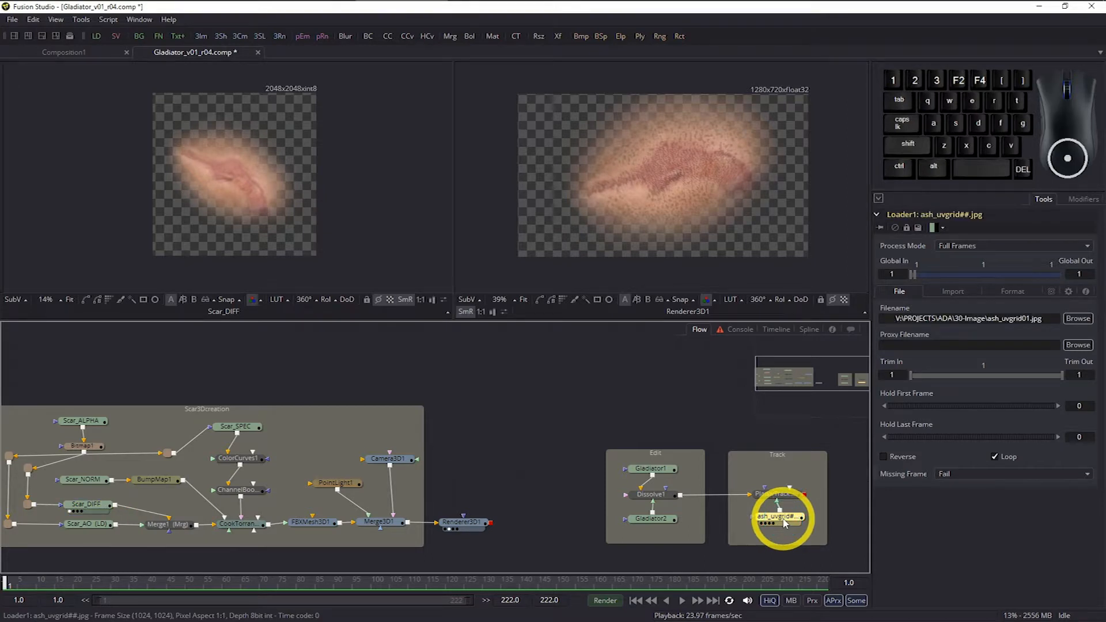
pyautogui.press('2')
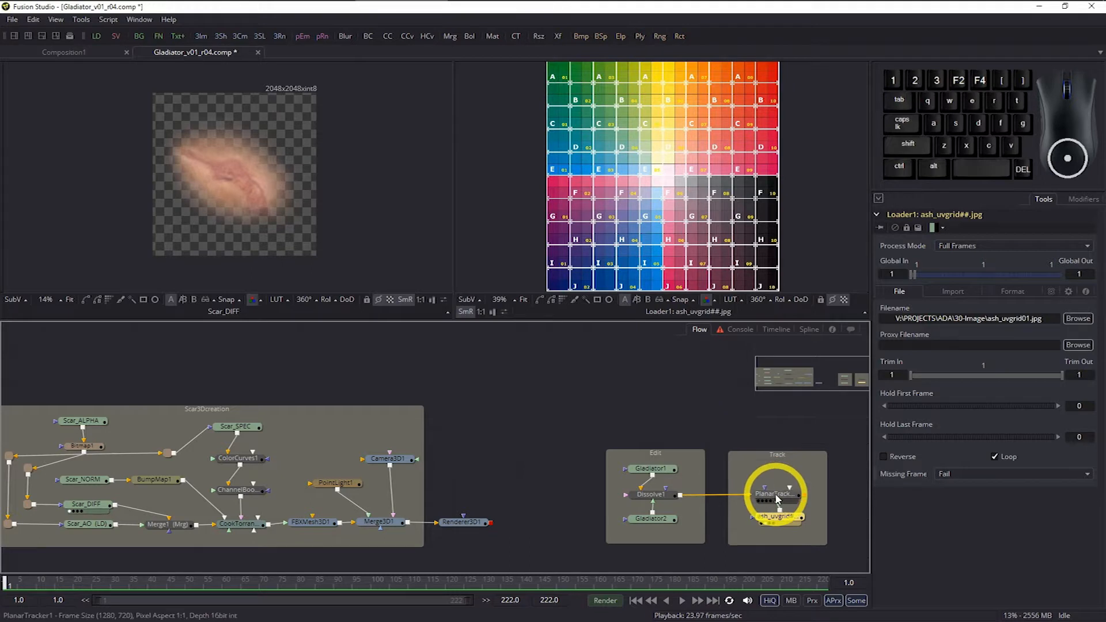
pyautogui.click(777, 499)
pyautogui.press('2')
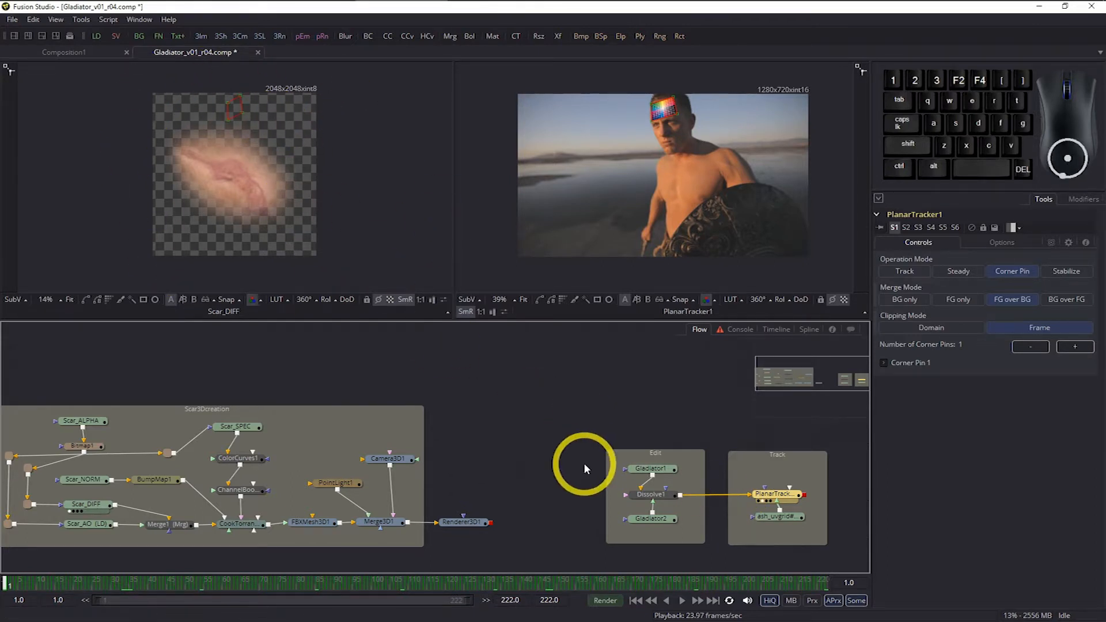
# Display Renderer3D1 in the second viewer and the Merge3D1 scene in the first to examine the scar's framing
pyautogui.click(460, 524)
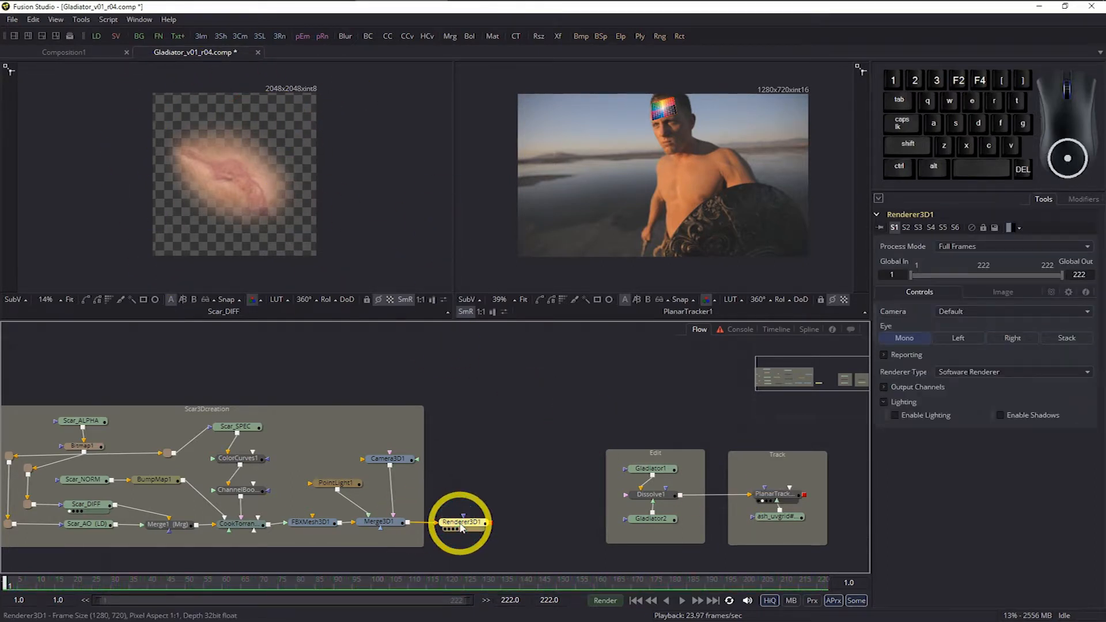
pyautogui.press('2')
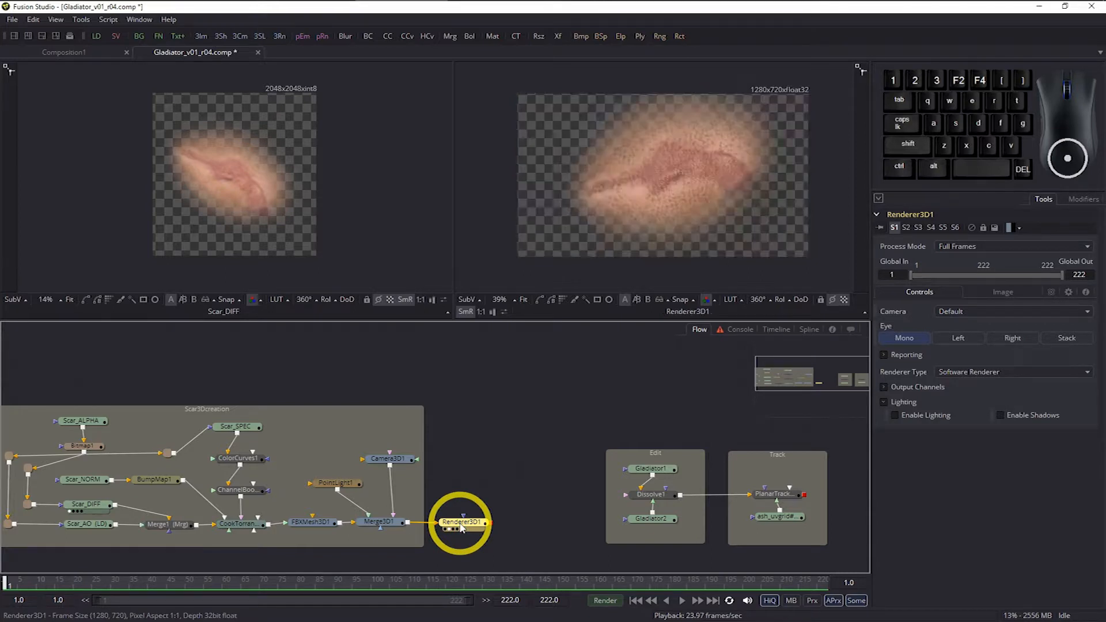
pyautogui.click(398, 524)
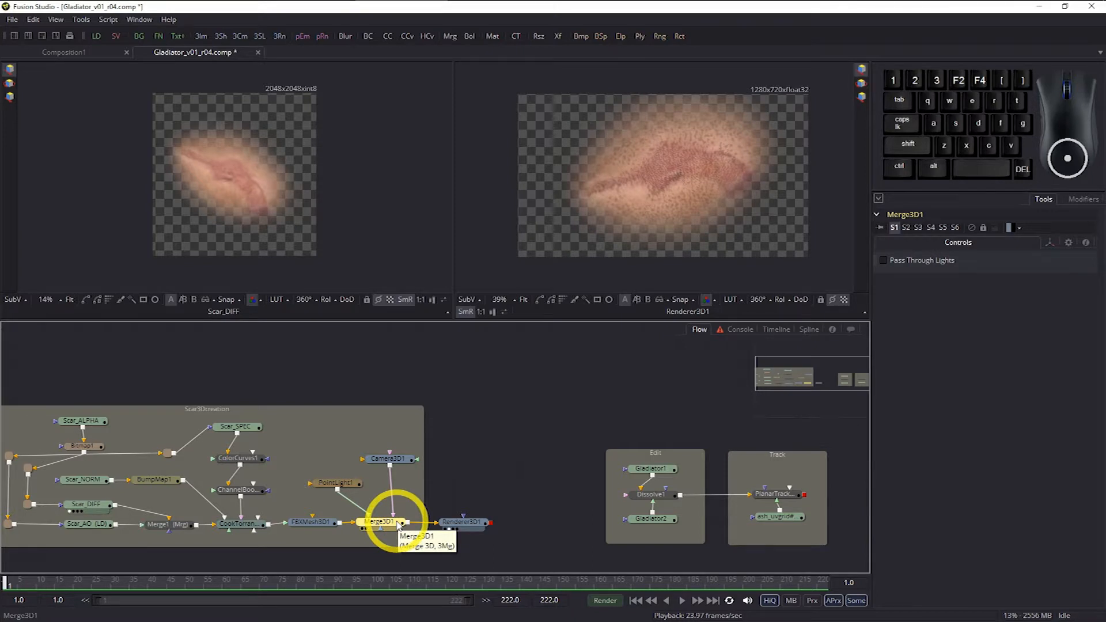
pyautogui.press('1')
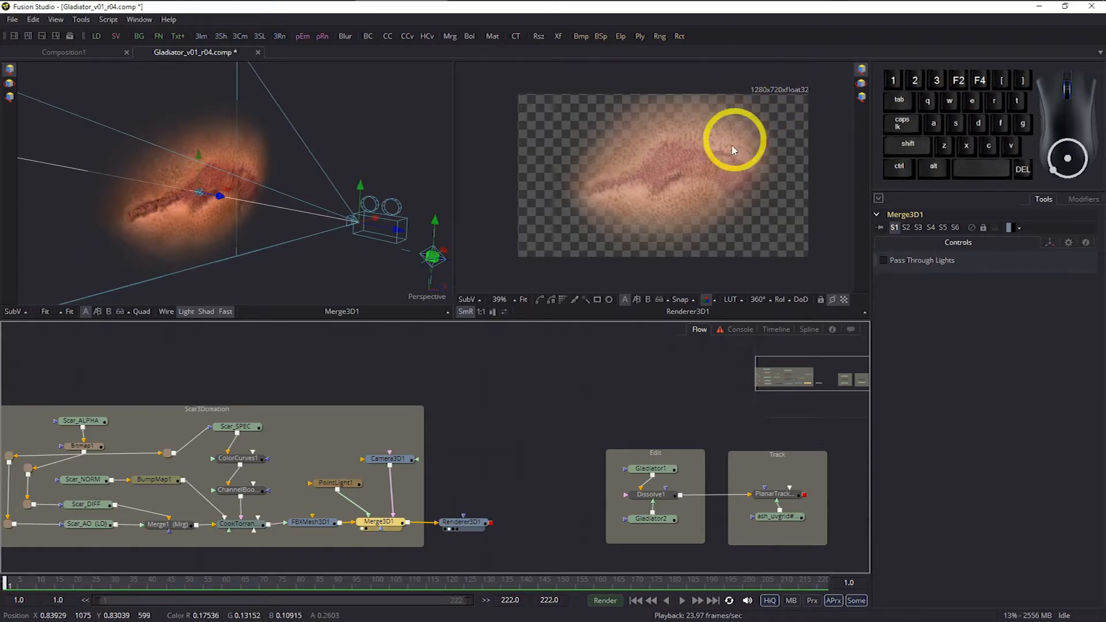
# Set Renderer3D1's output image size to 2048 by 2048 and fit the render in the second viewer
pyautogui.click(464, 522)
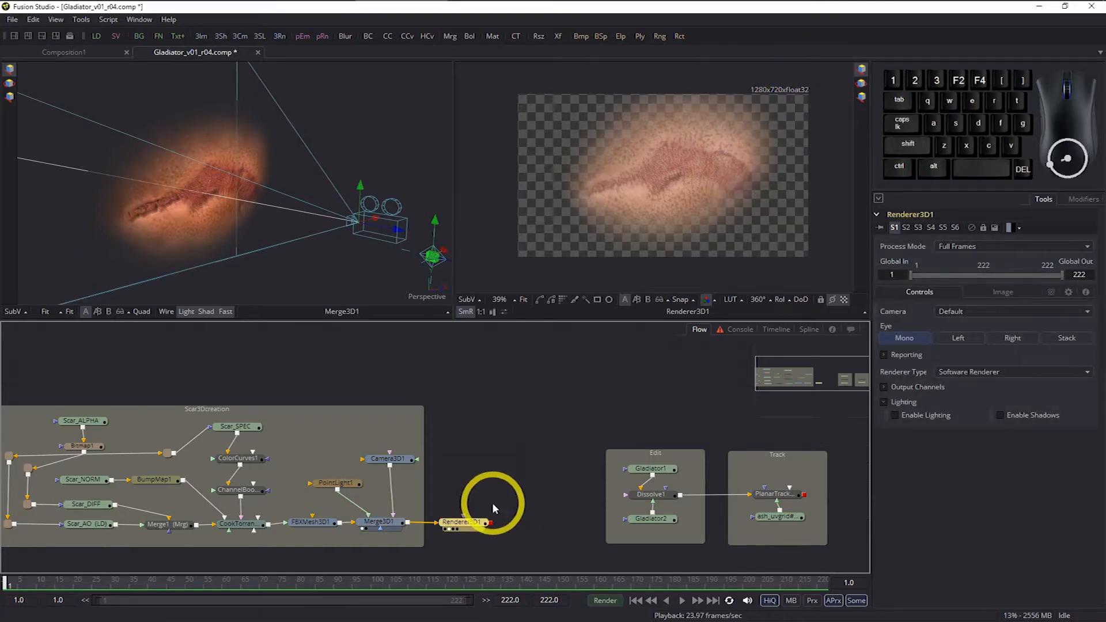
pyautogui.click(1007, 293)
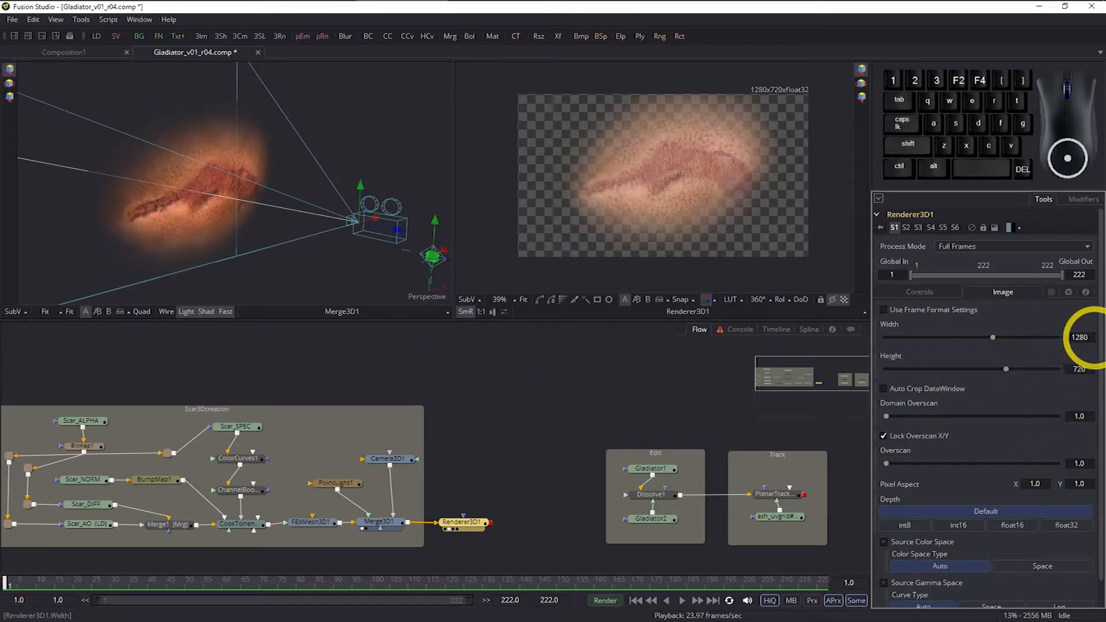
pyautogui.doubleClick(1083, 338)
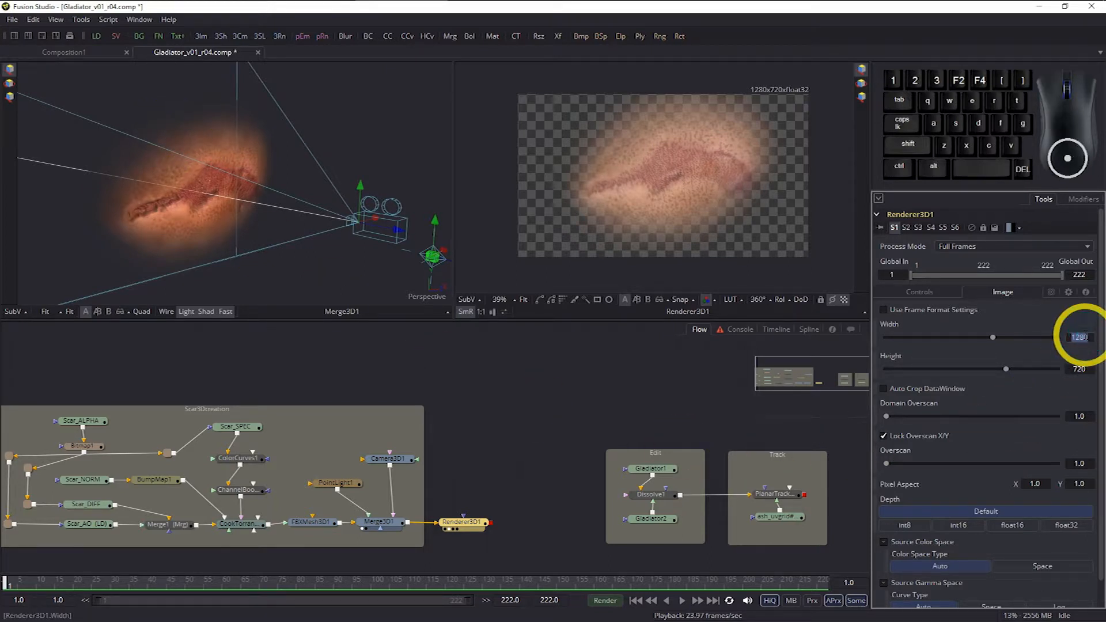
pyautogui.write('204')
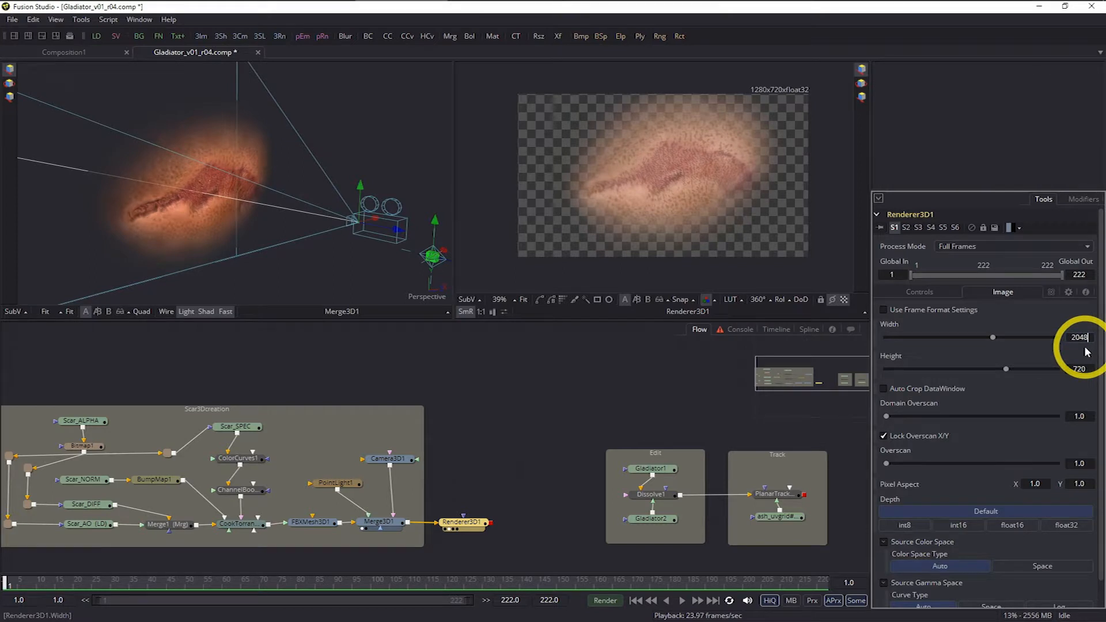
pyautogui.press('Tab')
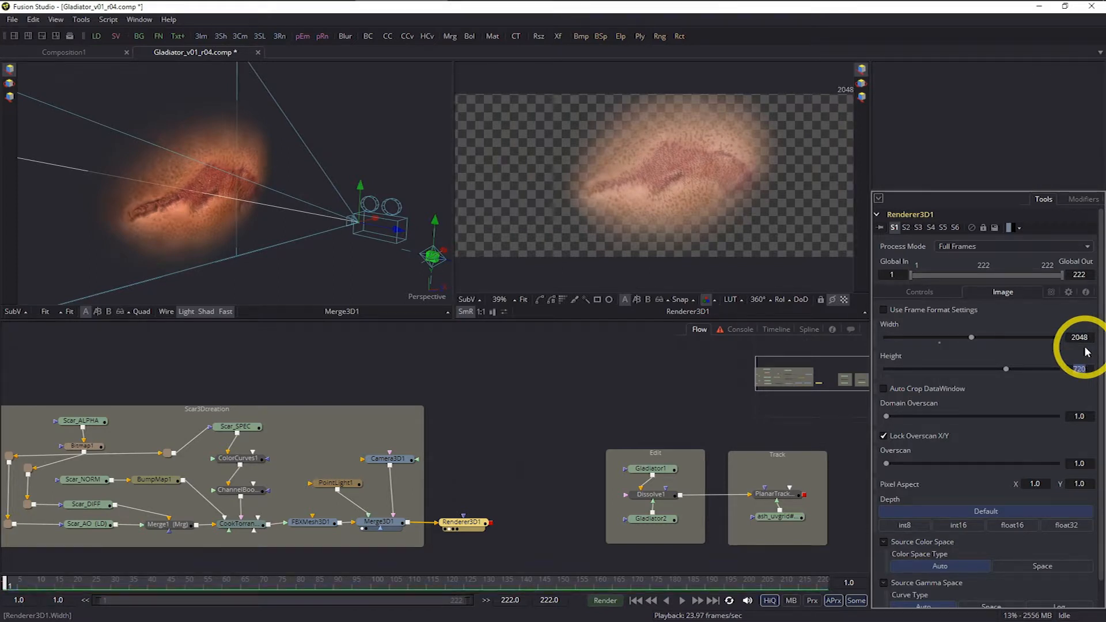
pyautogui.write('2048')
pyautogui.press('Tab')
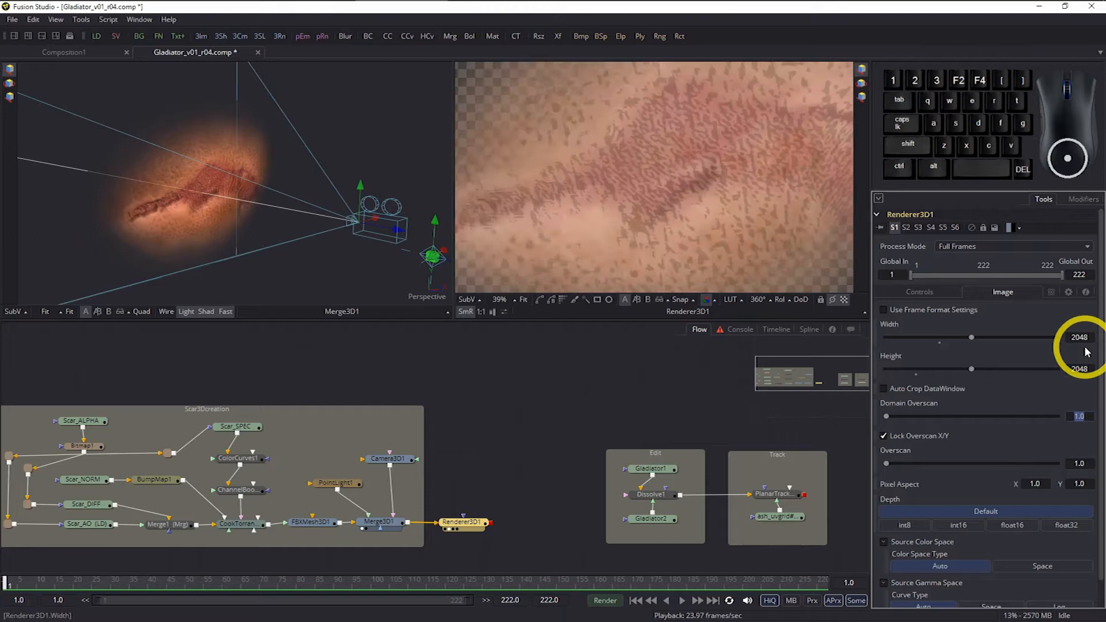
pyautogui.click(608, 368)
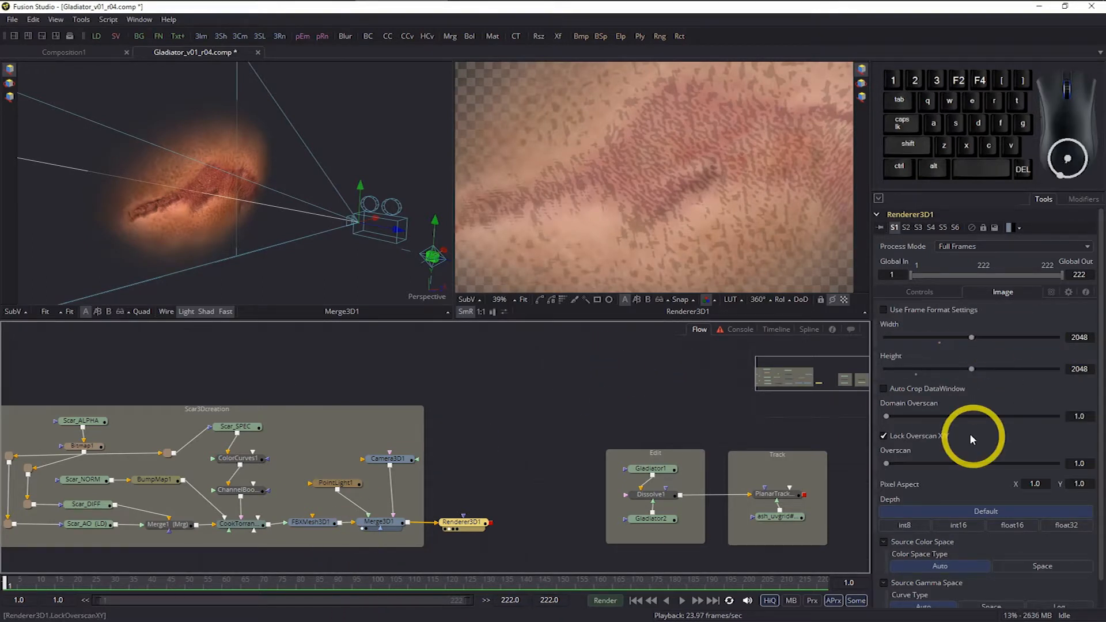
pyautogui.click(523, 299)
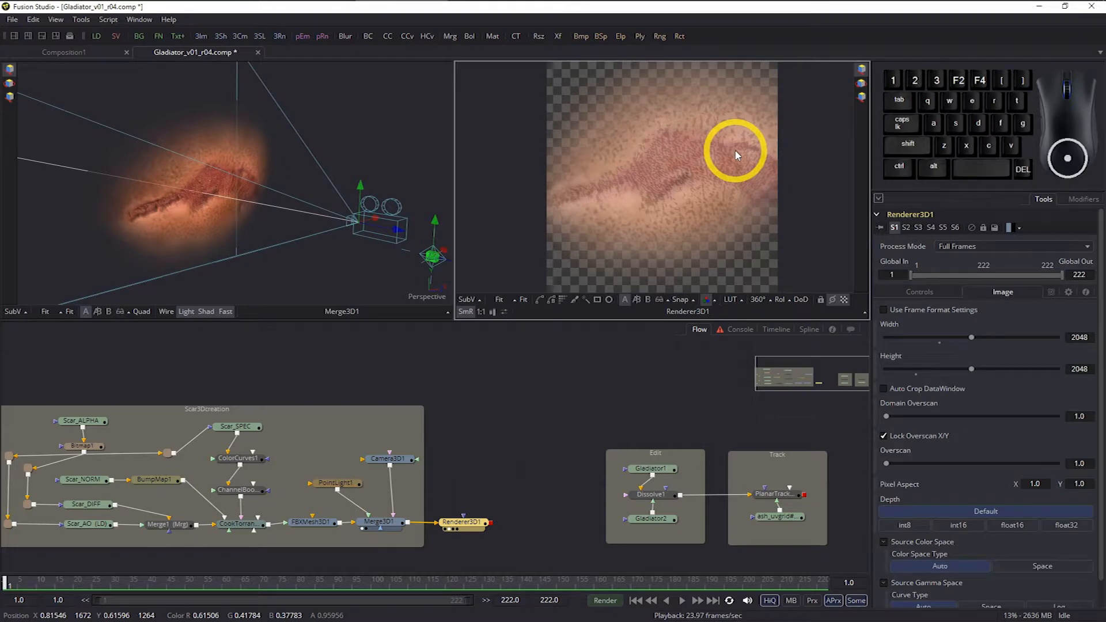
pyautogui.scroll(-1, 664, 149)
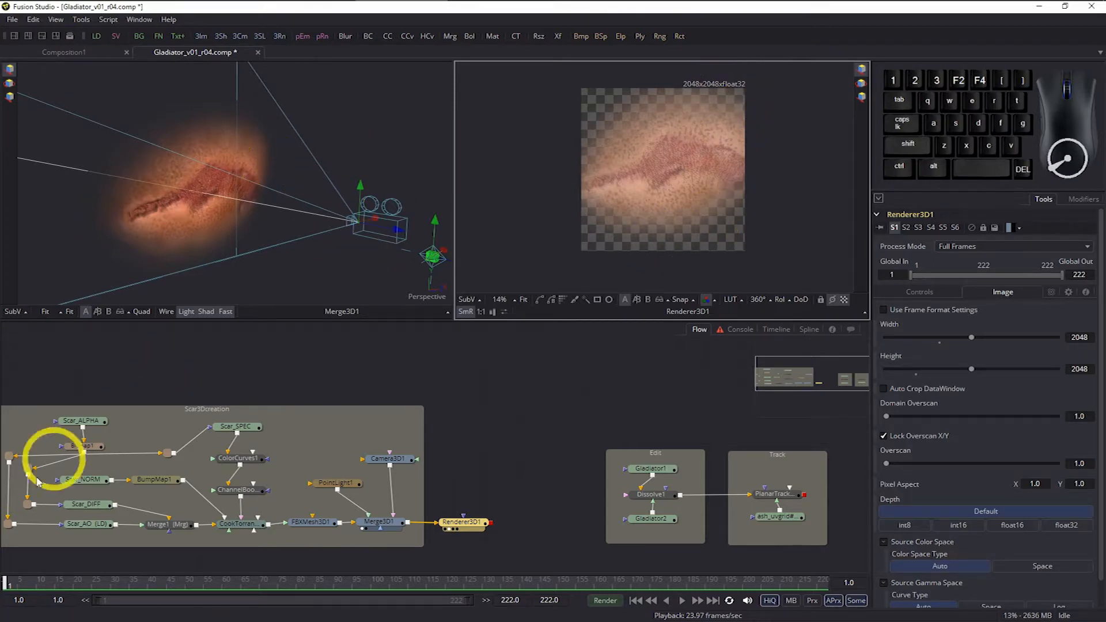
# Display Scar_DIFF in the first viewer to compare its framing with the fitted Renderer3D1 image
pyautogui.click(91, 505)
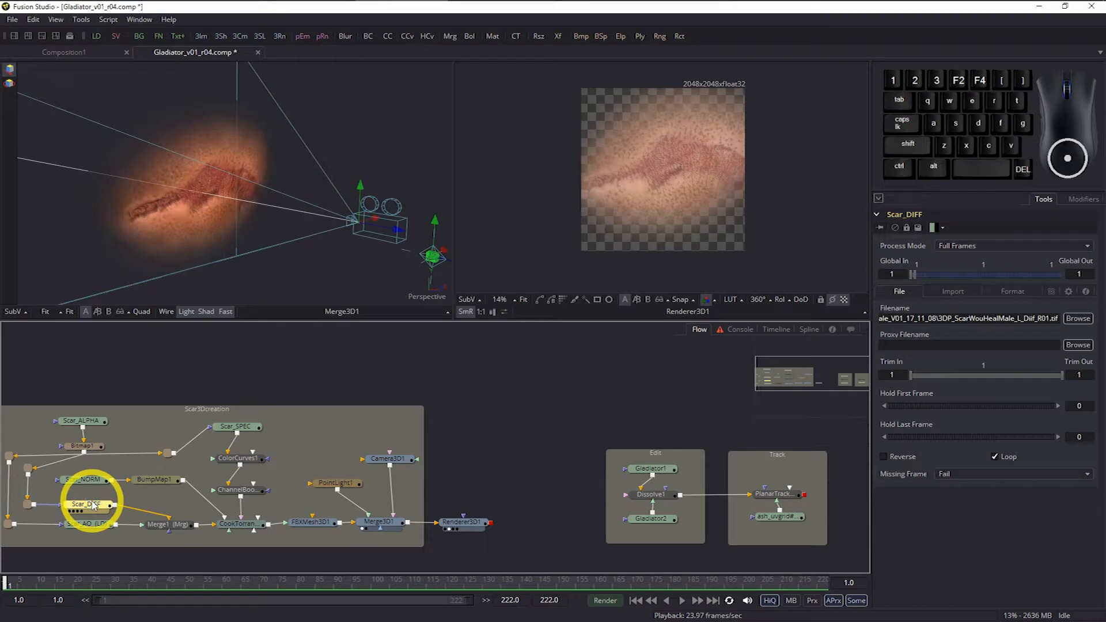
pyautogui.press('1')
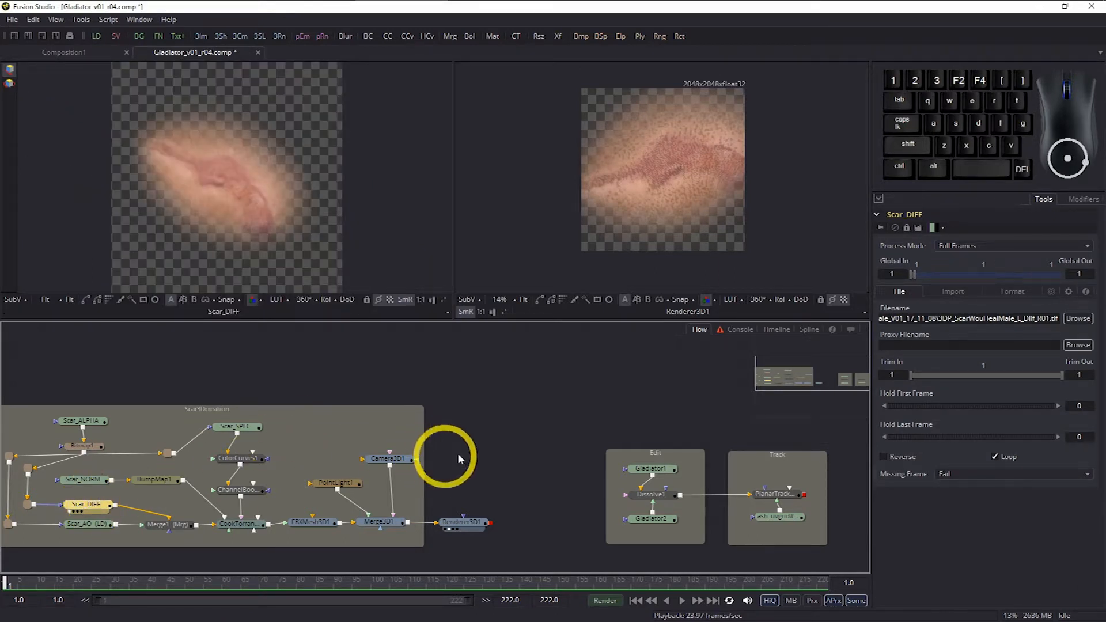
pyautogui.click(522, 302)
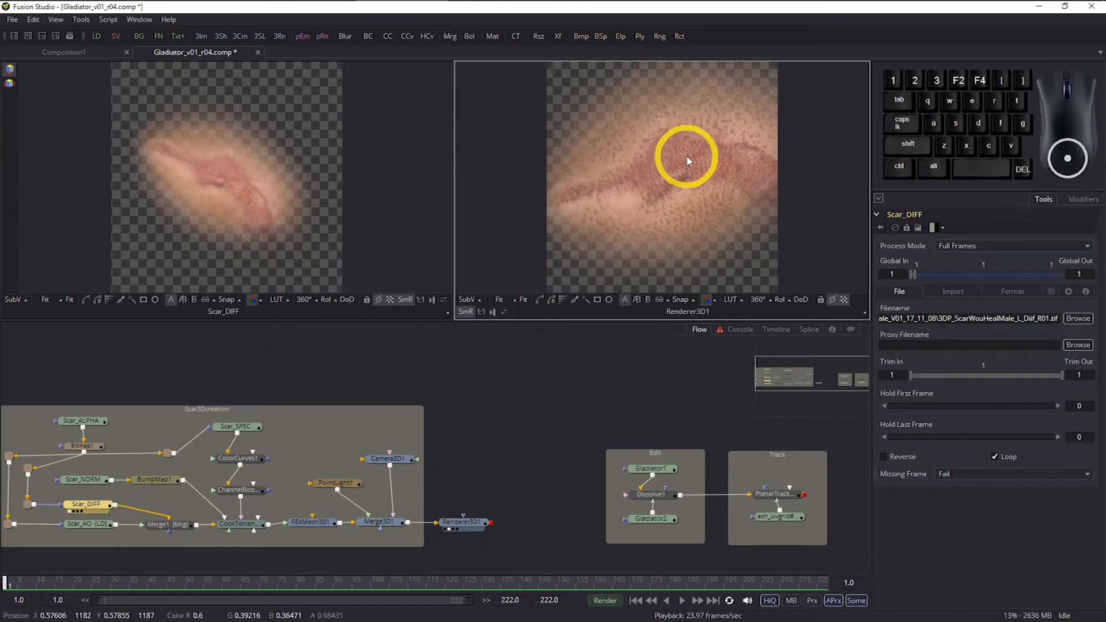
# Pull Camera3D1 back to a Z offset of 9.96 to frame the whole scar in the square render
pyautogui.click(387, 459)
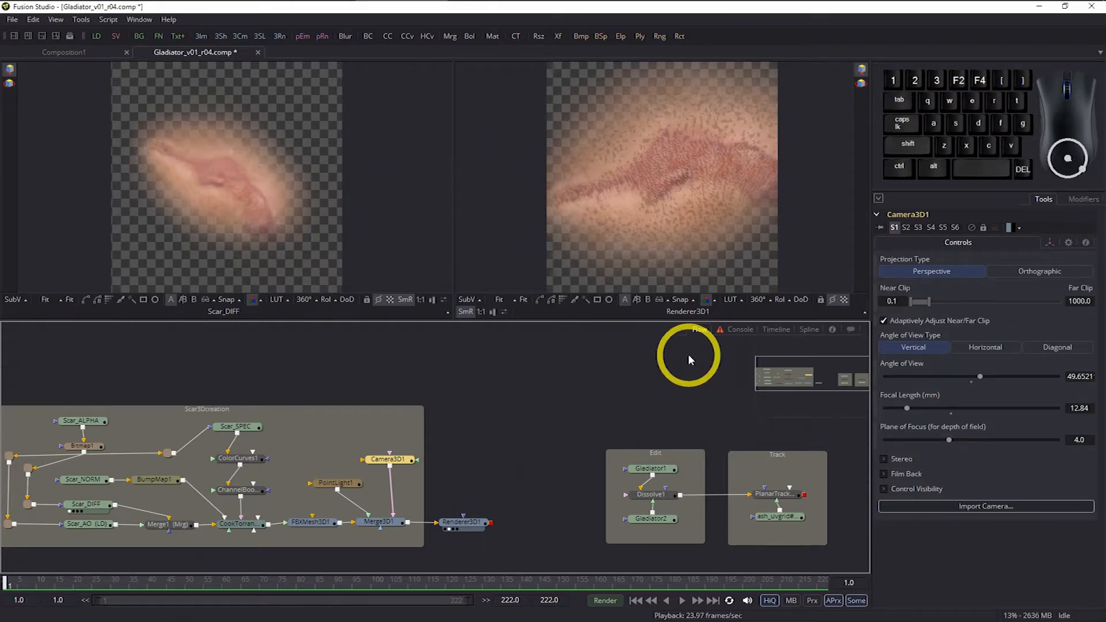
pyautogui.click(1051, 242)
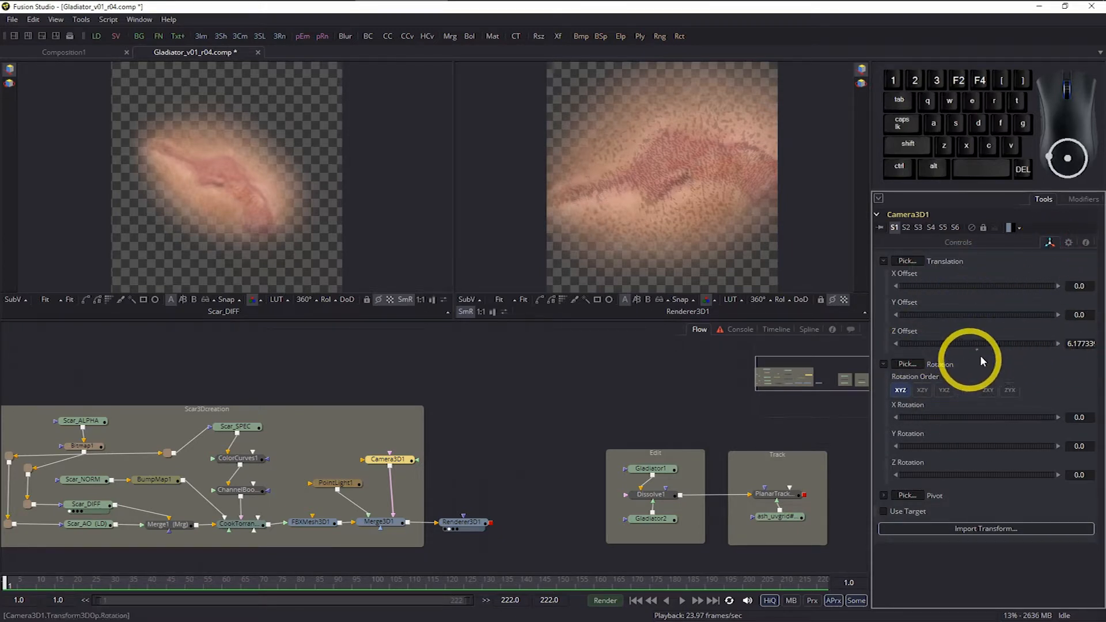
pyautogui.moveTo(984, 343)
pyautogui.mouseDown()
pyautogui.moveTo(1025, 357)
pyautogui.moveTo(1013, 351)
pyautogui.moveTo(1000, 365)
pyautogui.mouseUp()
pyautogui.click(596, 221)
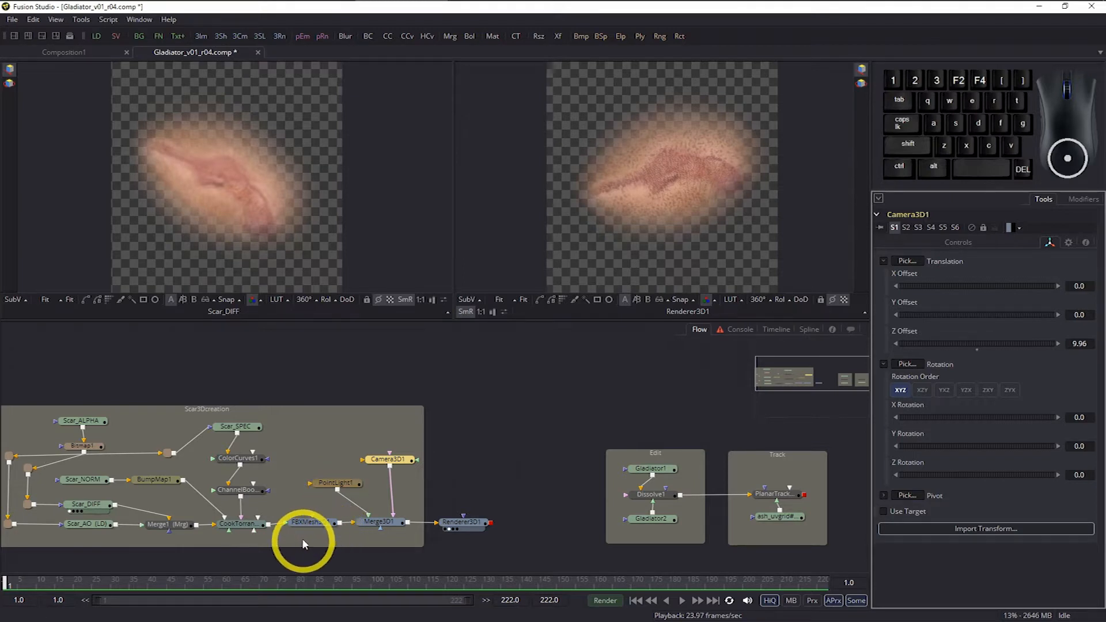
# Display Merge3D1 in the first viewer and examine how the scar, point light and camera are arranged
pyautogui.click(339, 524)
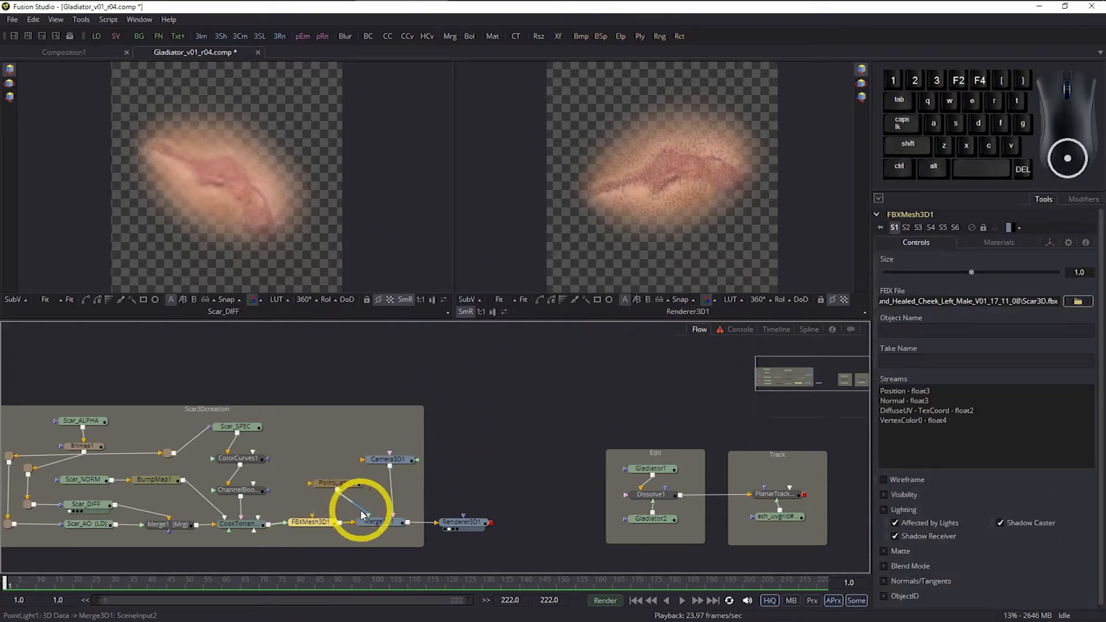
pyautogui.click(382, 523)
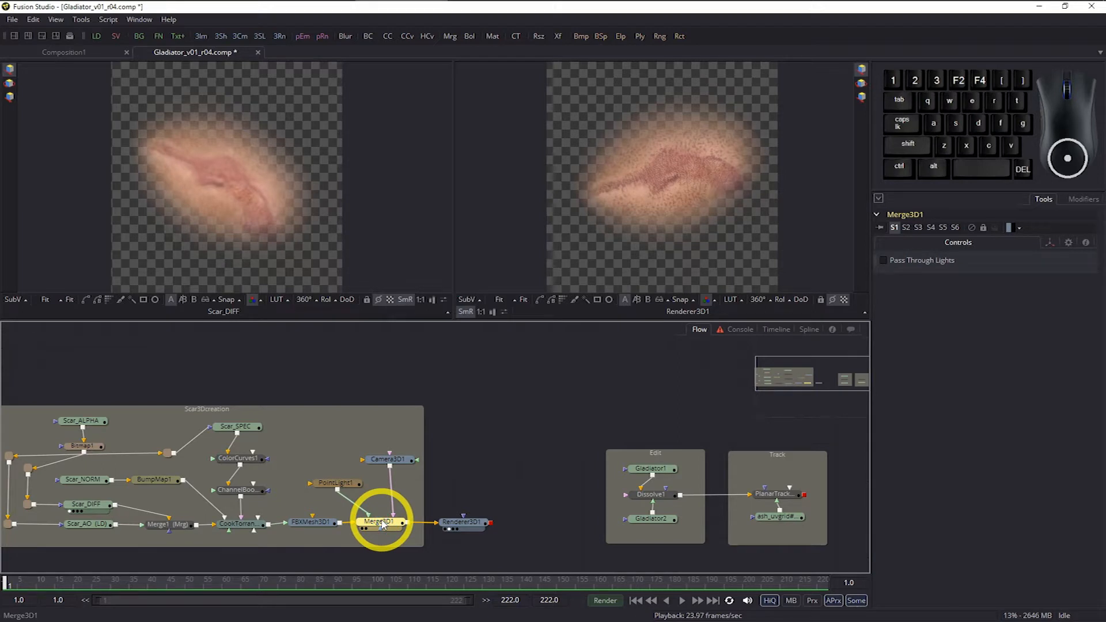
pyautogui.press('1')
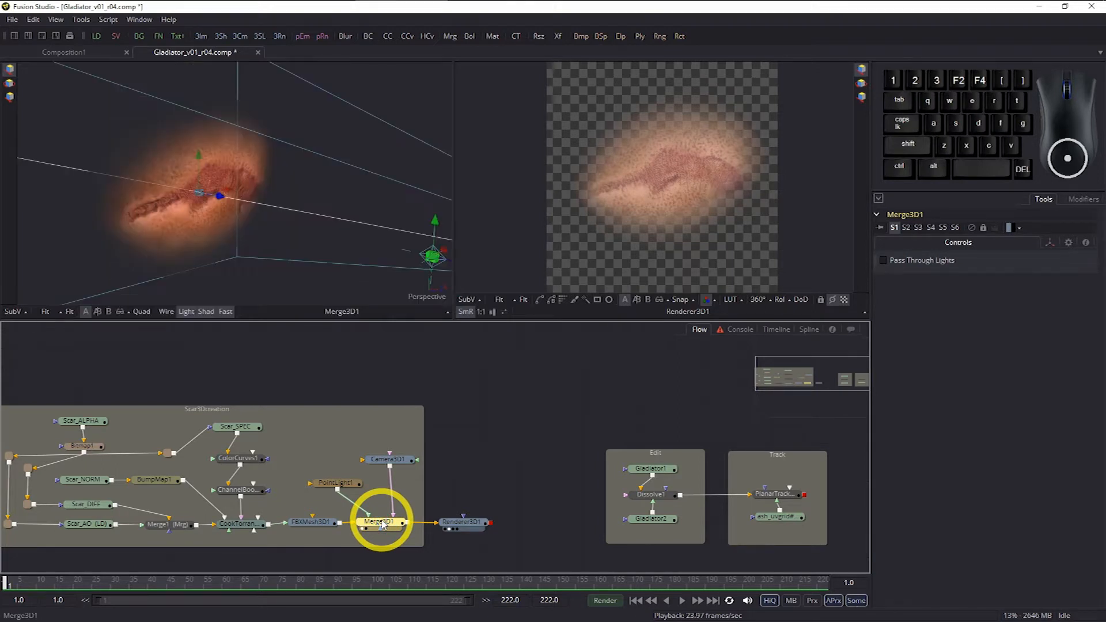
pyautogui.click(160, 151)
pyautogui.moveTo(325, 216); pyautogui.dragTo(405, 263)
pyautogui.moveTo(393, 225); pyautogui.dragTo(312, 225)
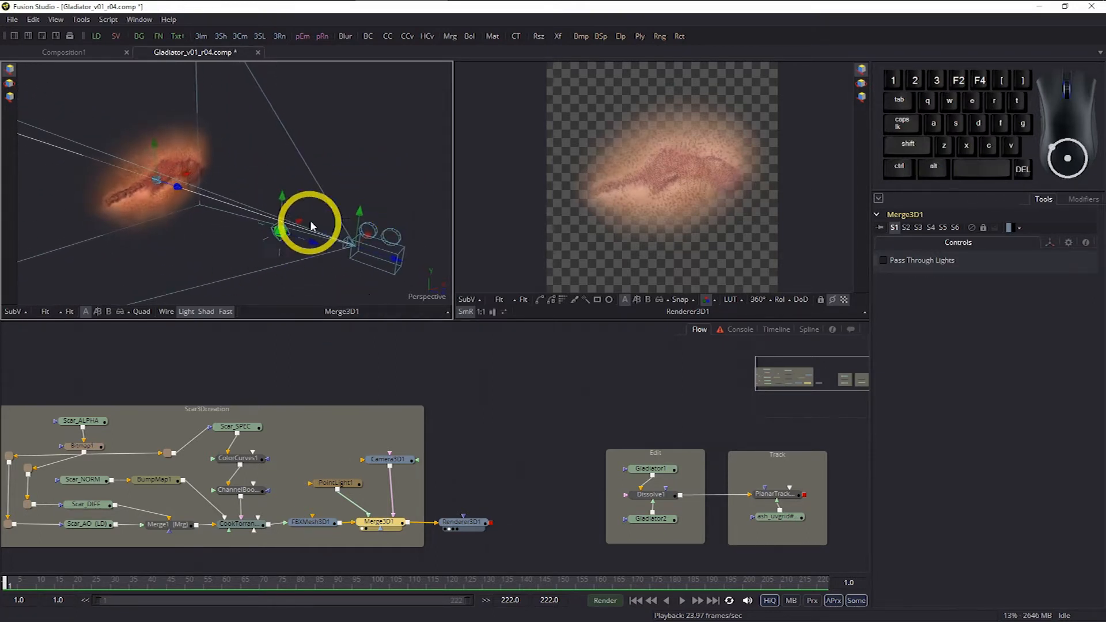
pyautogui.moveTo(179, 187); pyautogui.dragTo(187, 175)
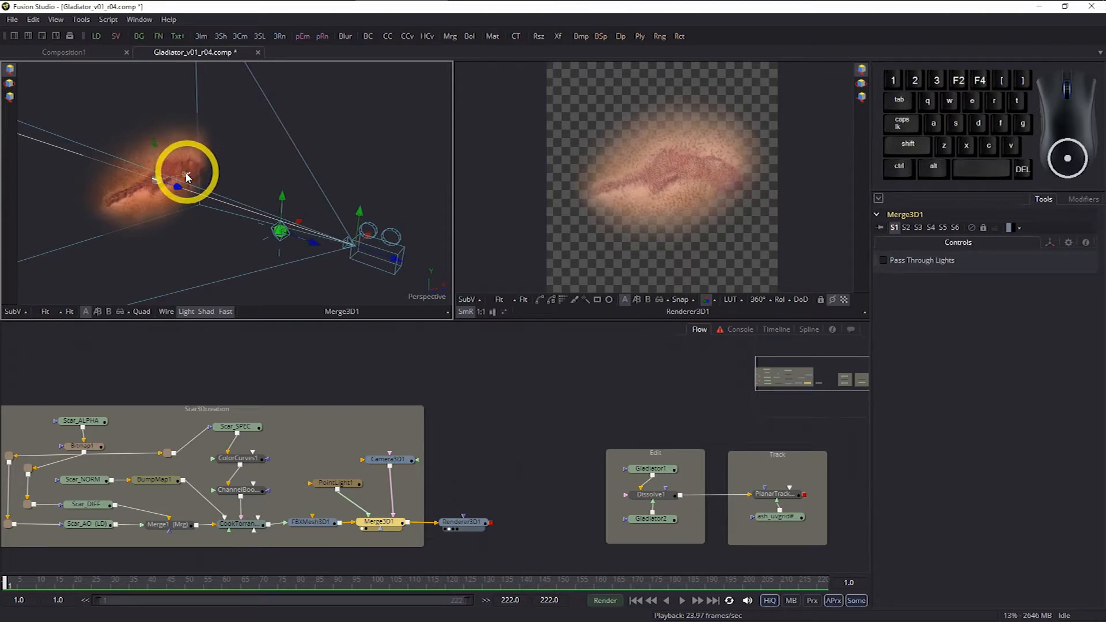
pyautogui.click(381, 527)
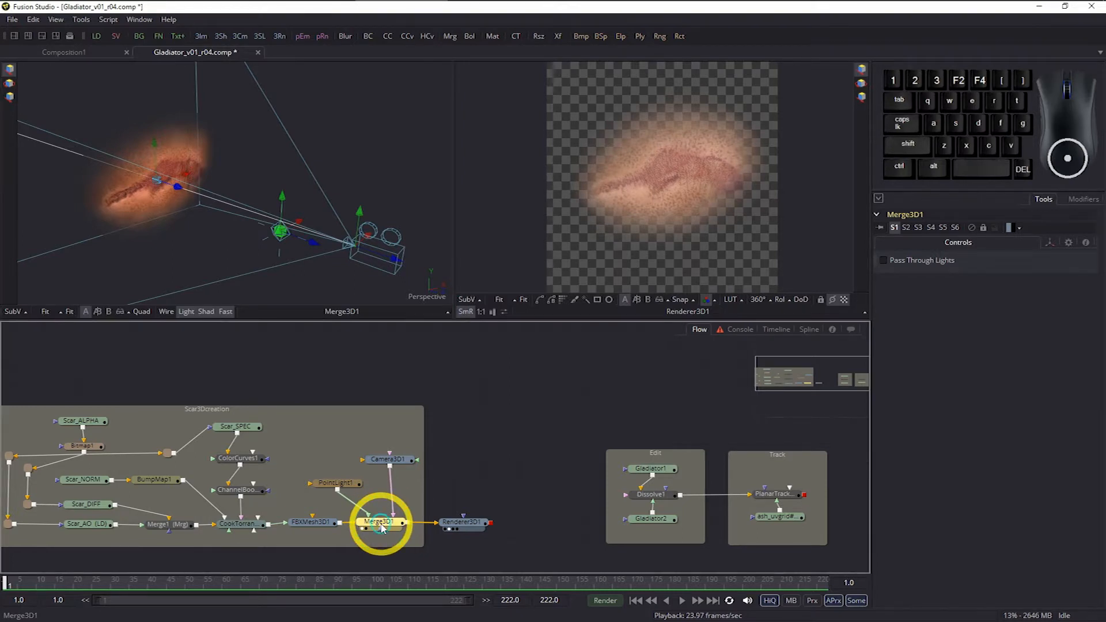
# Examine the transform and size settings of FBXMesh3D1
pyautogui.click(330, 526)
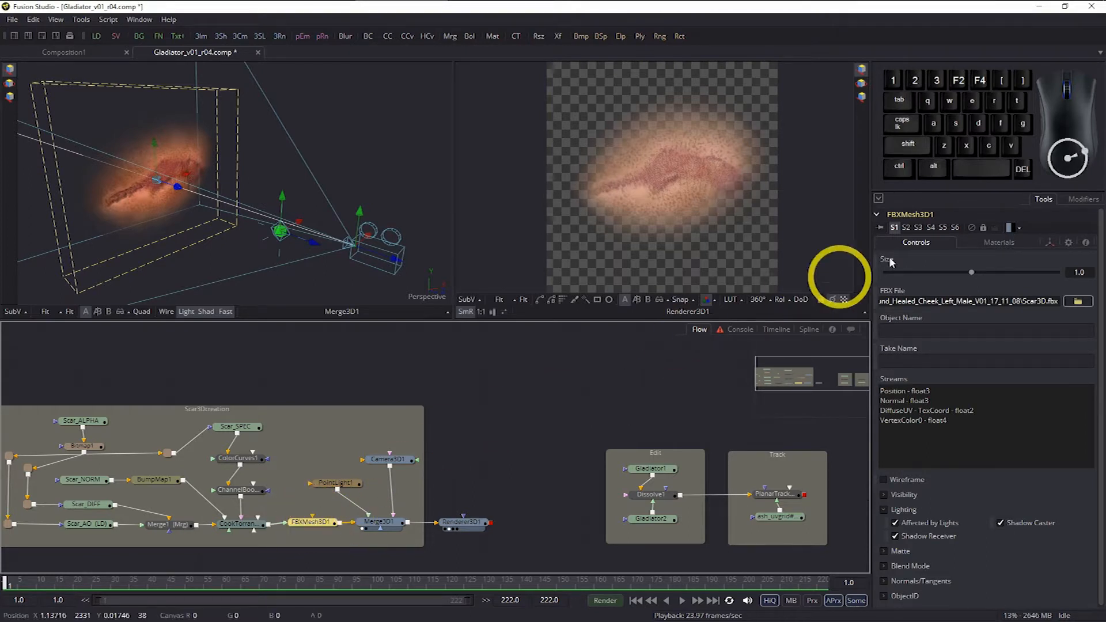
pyautogui.click(1052, 243)
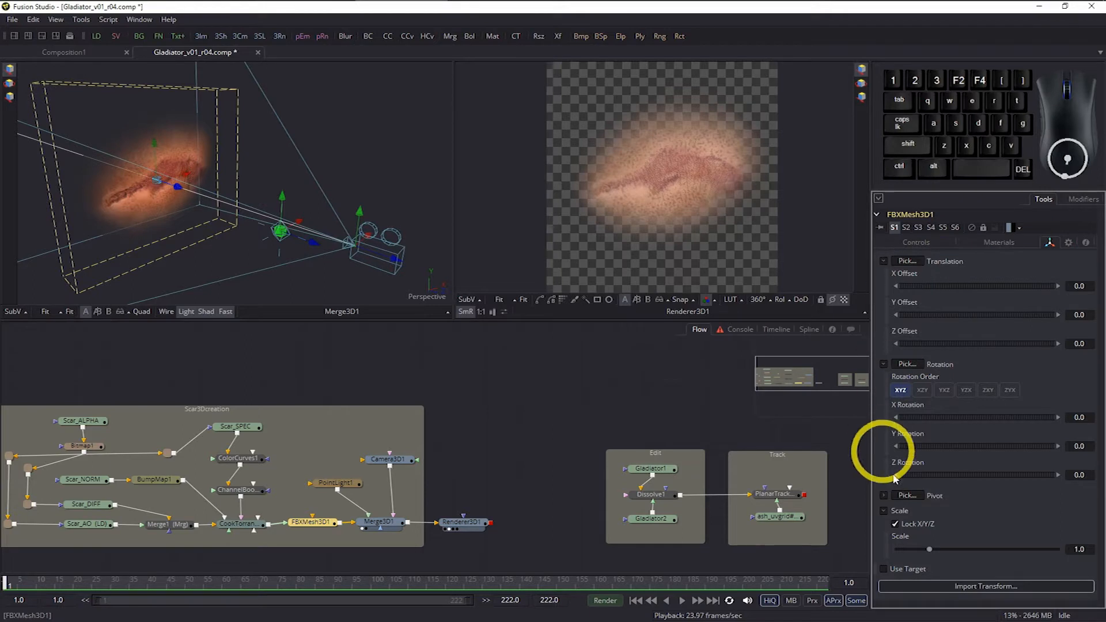
pyautogui.click(920, 243)
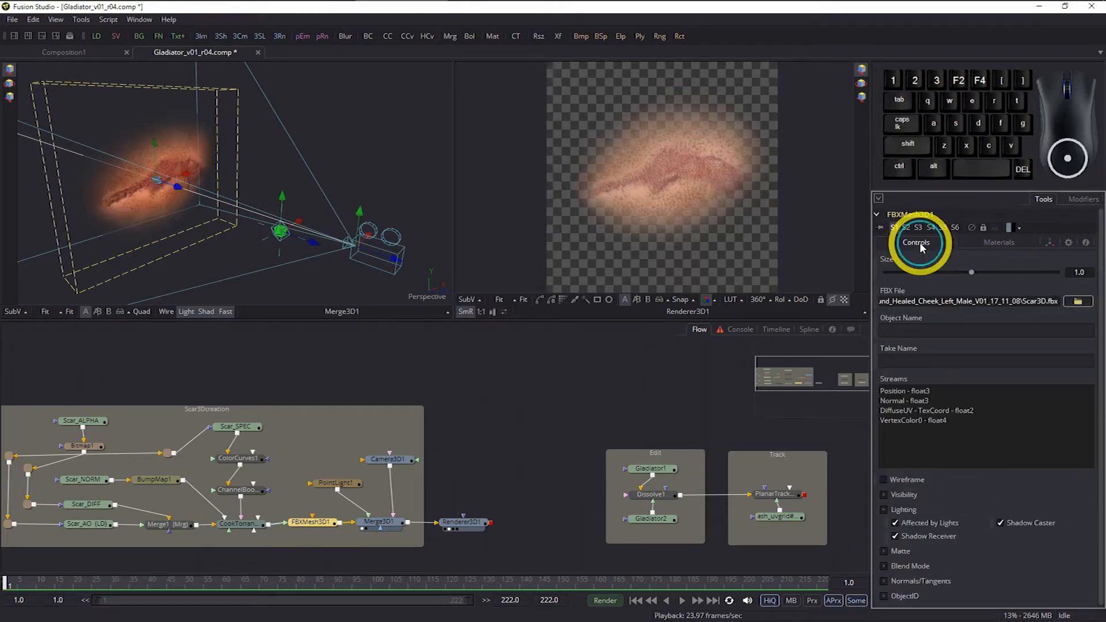
pyautogui.click(318, 530)
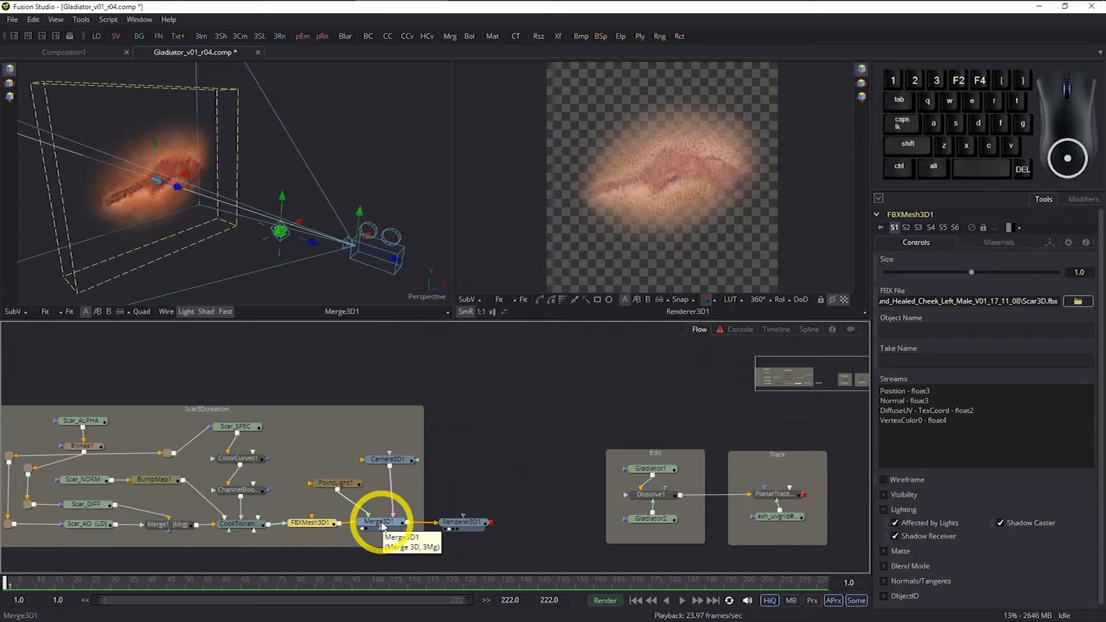
# Rearrange PointLight1 and FBXMesh3D1 to make room, and insert a Transform 3D between FBXMesh3D1 and Merge3D1
pyautogui.moveTo(338, 489); pyautogui.dragTo(366, 491)
pyautogui.moveTo(312, 528); pyautogui.dragTo(310, 445)
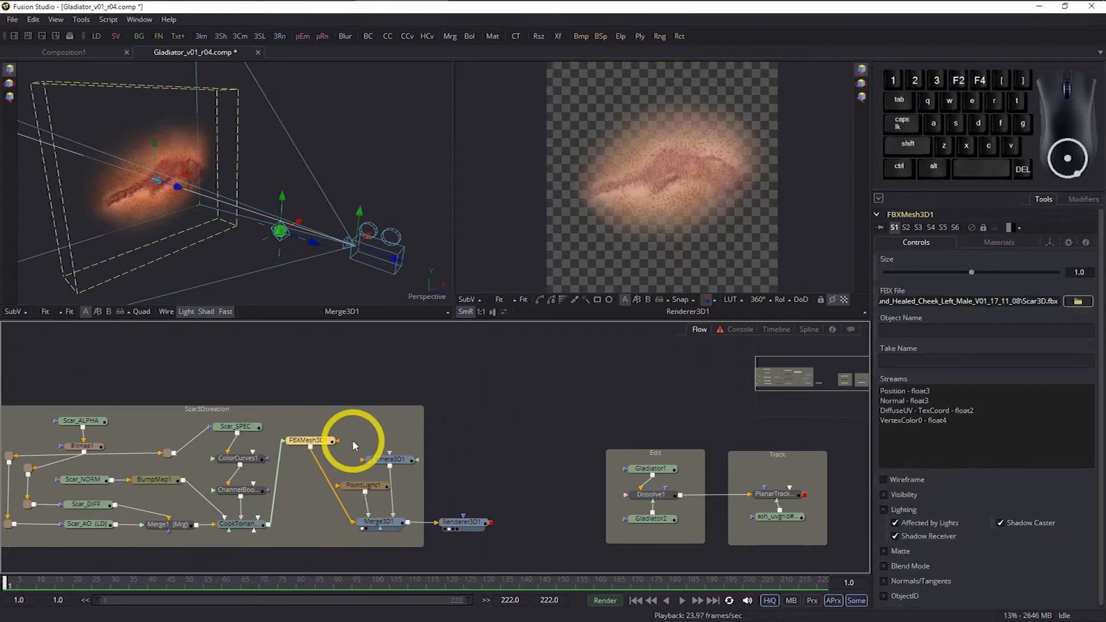
pyautogui.hotkey('ctrl', 'space')
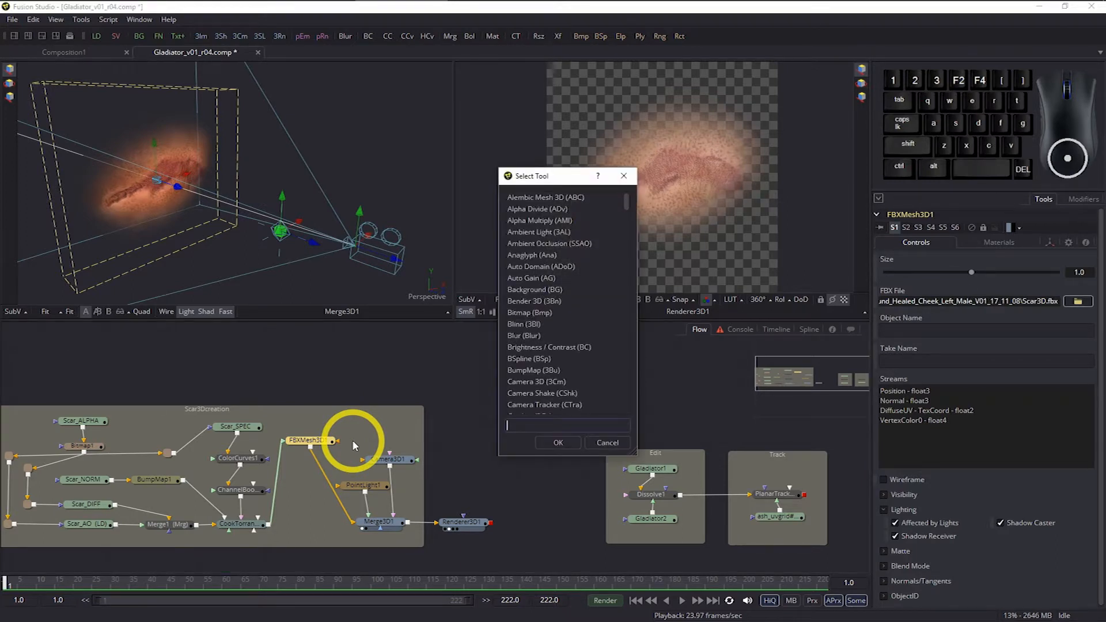
pyautogui.write('tra')
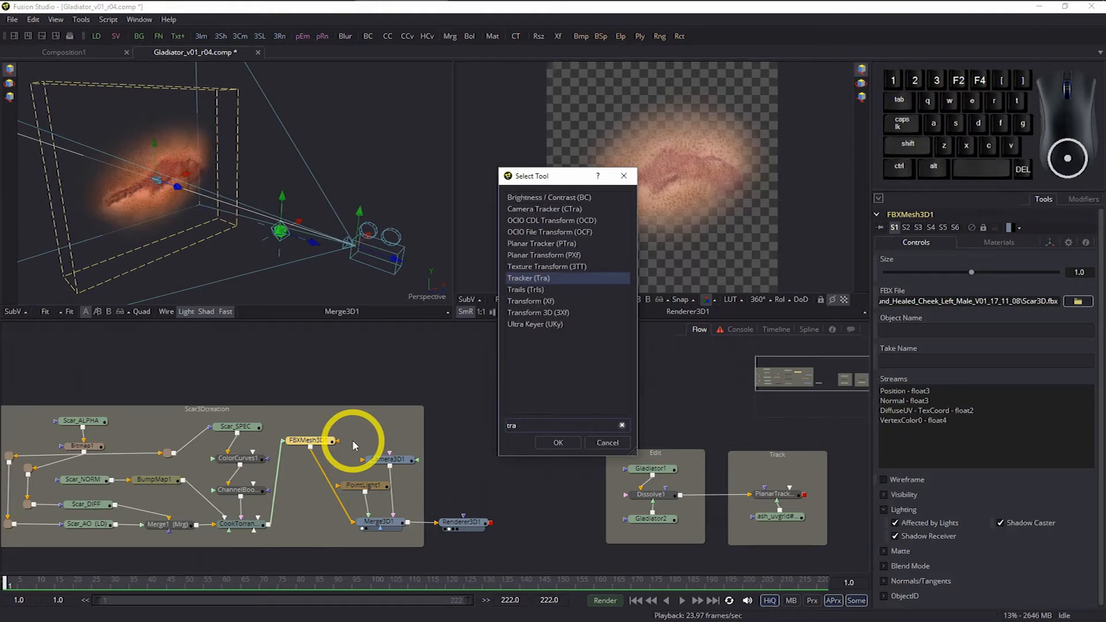
pyautogui.click(529, 313)
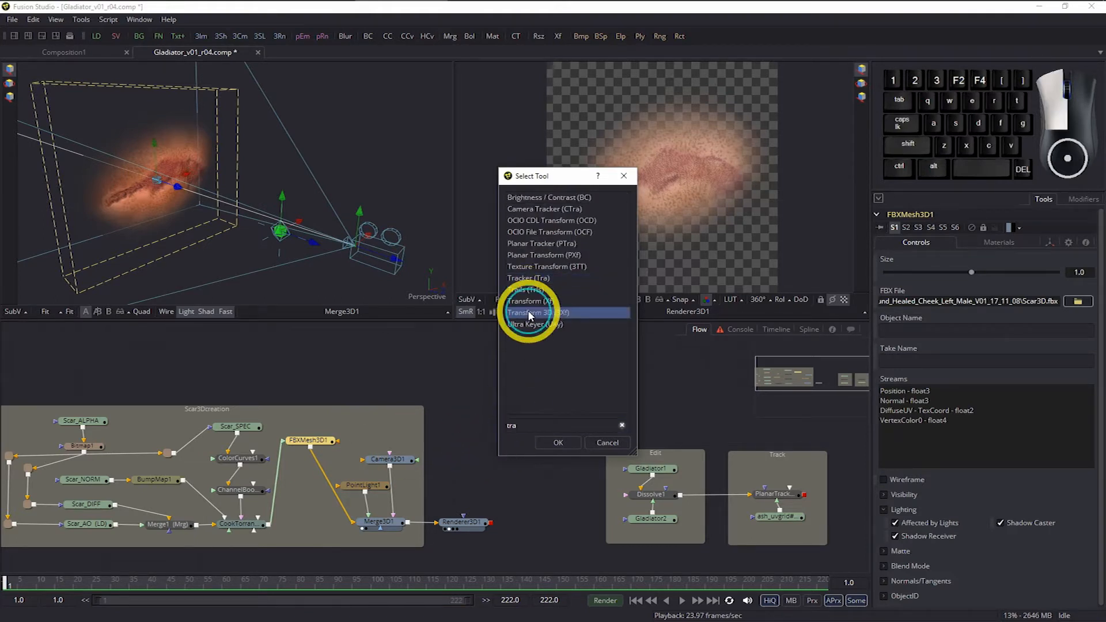
pyautogui.click(560, 443)
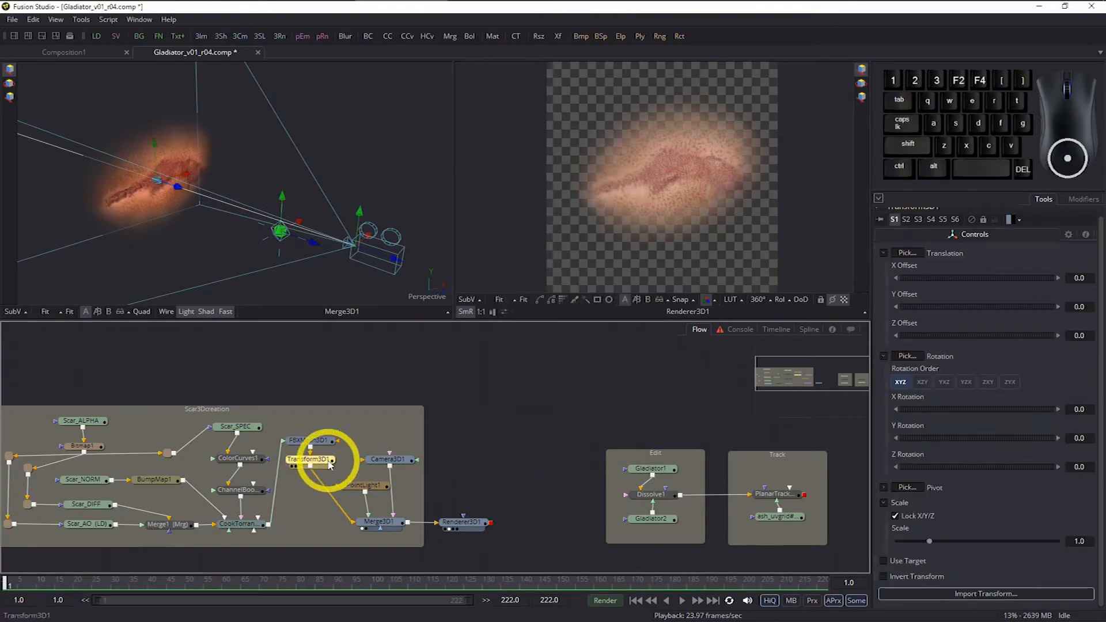
pyautogui.moveTo(329, 465); pyautogui.dragTo(328, 468)
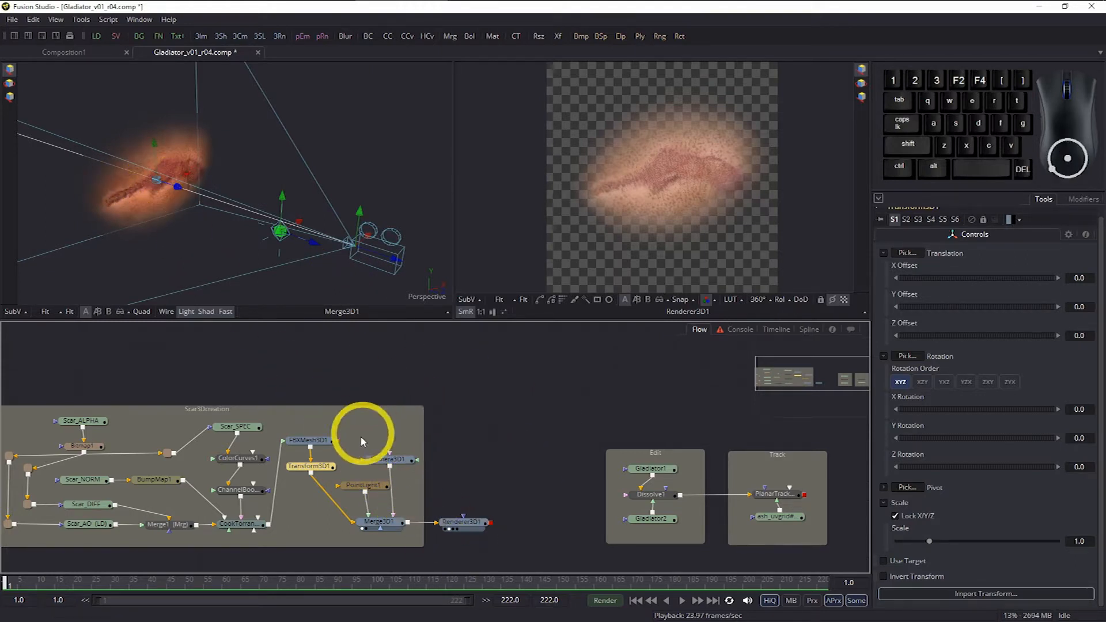
# Shift the scar with Transform3D1 to an X offset of about -0.18 and a Y offset of about -0.33
pyautogui.click(154, 149)
pyautogui.moveTo(154, 149); pyautogui.dragTo(187, 183)
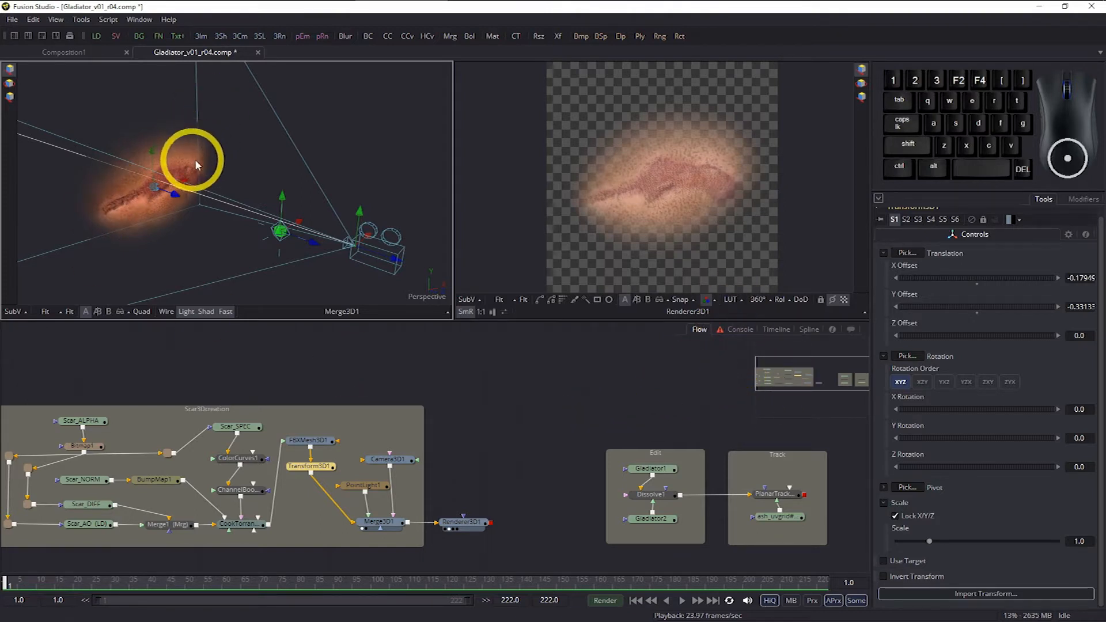
pyautogui.moveTo(180, 187)
pyautogui.mouseDown()
pyautogui.moveTo(382, 230)
pyautogui.moveTo(302, 315)
pyautogui.moveTo(302, 415)
pyautogui.moveTo(259, 167)
pyautogui.moveTo(235, 351)
pyautogui.moveTo(242, 268)
pyautogui.moveTo(180, 189)
pyautogui.moveTo(191, 277)
pyautogui.moveTo(220, 292)
pyautogui.moveTo(160, 185)
pyautogui.mouseUp()
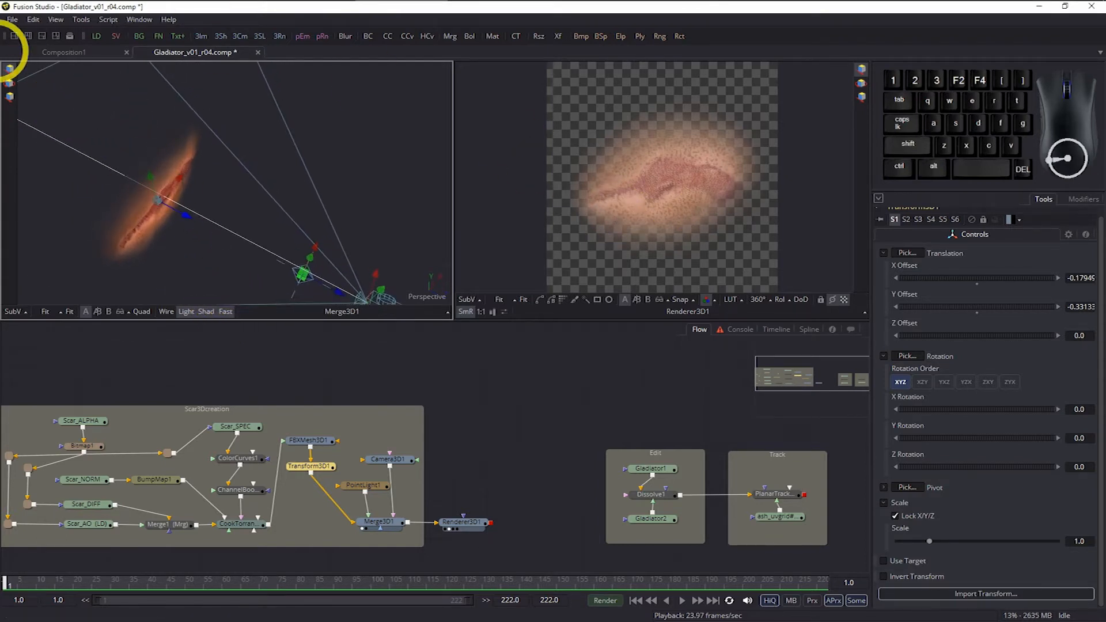
# Try rotating the scar about its Y axis with Transform3D1's rotation manipulator, and undo the rotation
pyautogui.click(10, 84)
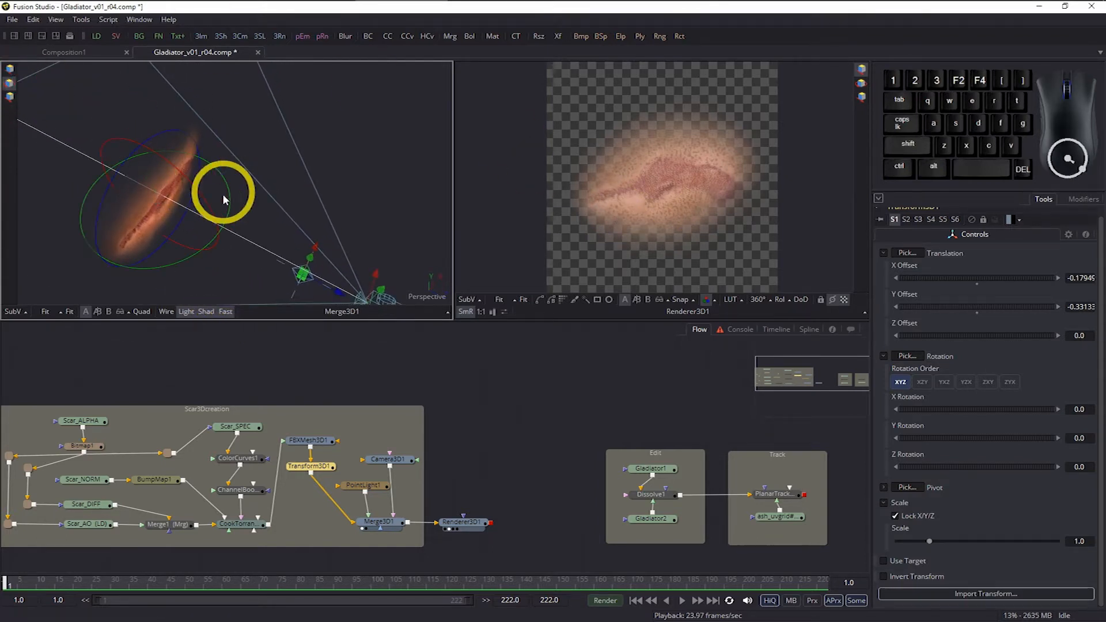
pyautogui.moveTo(228, 207)
pyautogui.mouseDown()
pyautogui.moveTo(233, 184)
pyautogui.moveTo(217, 238)
pyautogui.moveTo(184, 285)
pyautogui.moveTo(225, 211)
pyautogui.moveTo(237, 156)
pyautogui.moveTo(201, 241)
pyautogui.moveTo(213, 211)
pyautogui.mouseUp()
pyautogui.hotkey('ctrl', 'z')
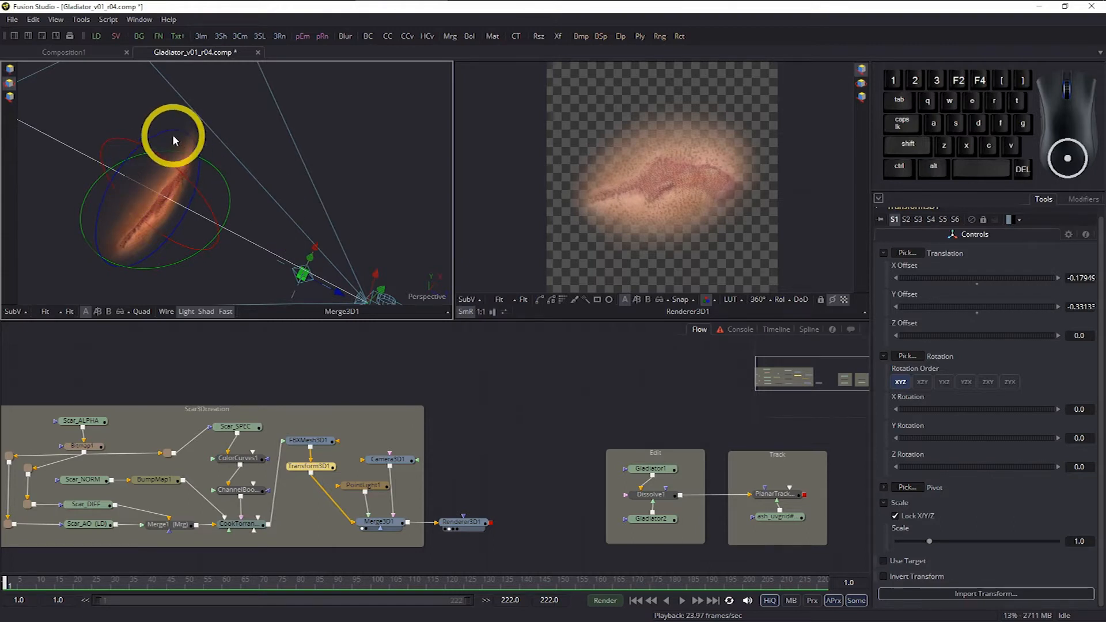
# Try small rotations of the scar with the view manipulator and Transform3D1's Y Rotation, and undo each one
pyautogui.moveTo(168, 137)
pyautogui.mouseDown()
pyautogui.moveTo(192, 140)
pyautogui.moveTo(180, 140)
pyautogui.mouseUp()
pyautogui.hotkey('ctrl', 'z')
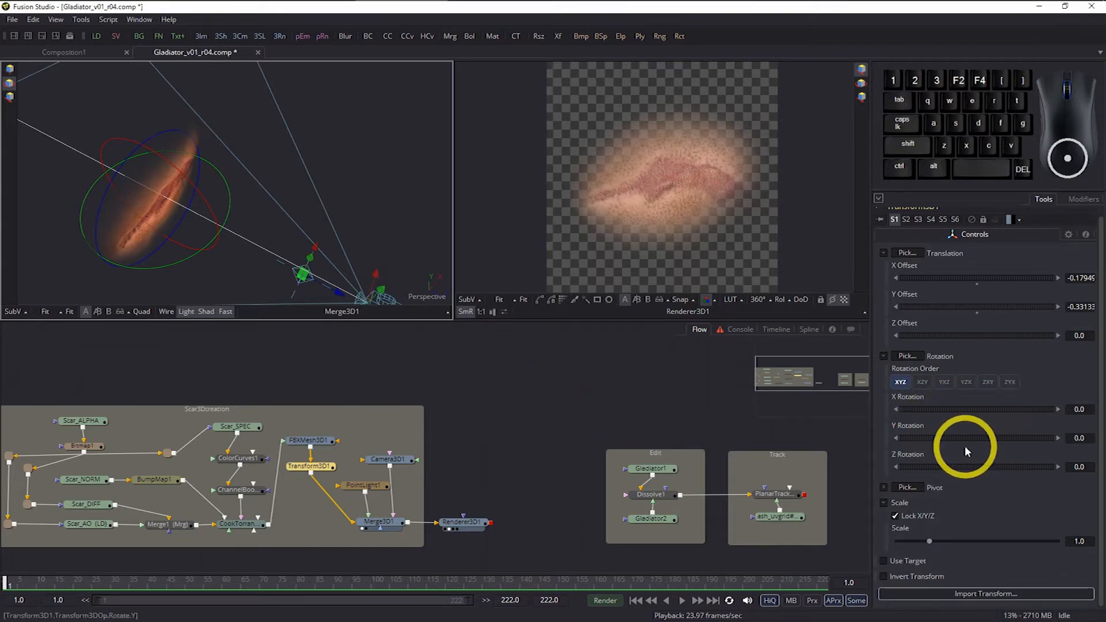
pyautogui.moveTo(959, 436); pyautogui.dragTo(958, 437)
pyautogui.hotkey('ctrl', 'z')
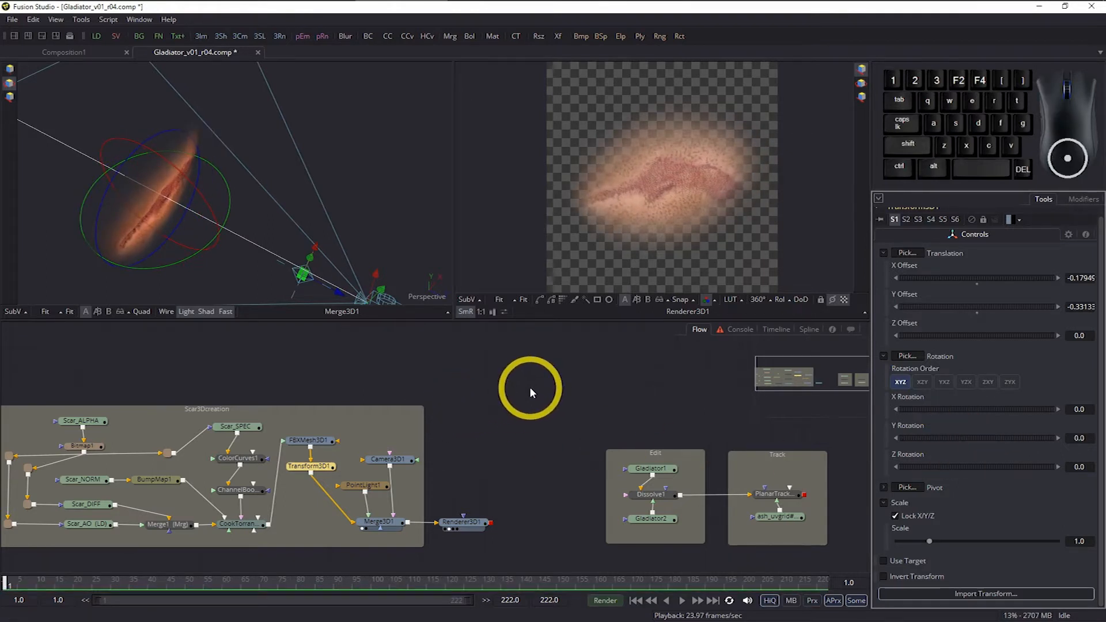
# Bring the Edit and Track groups closer to Renderer3D1 and disconnect the ash_uvgrid loader from PlanarTracker1
pyautogui.moveTo(338, 242); pyautogui.dragTo(319, 198)
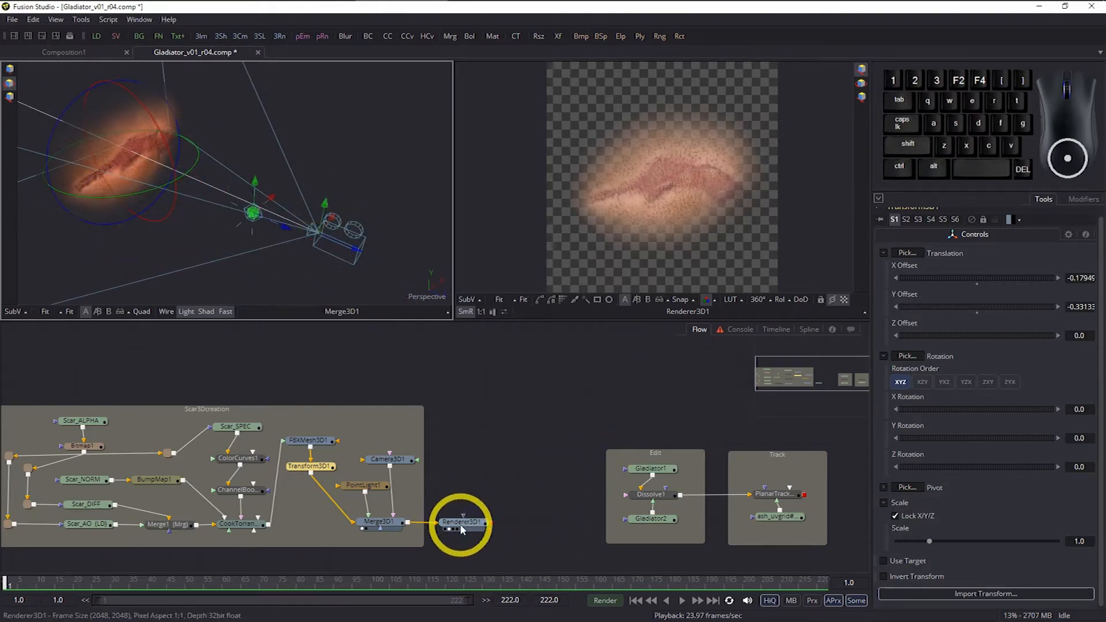
pyautogui.click(463, 524)
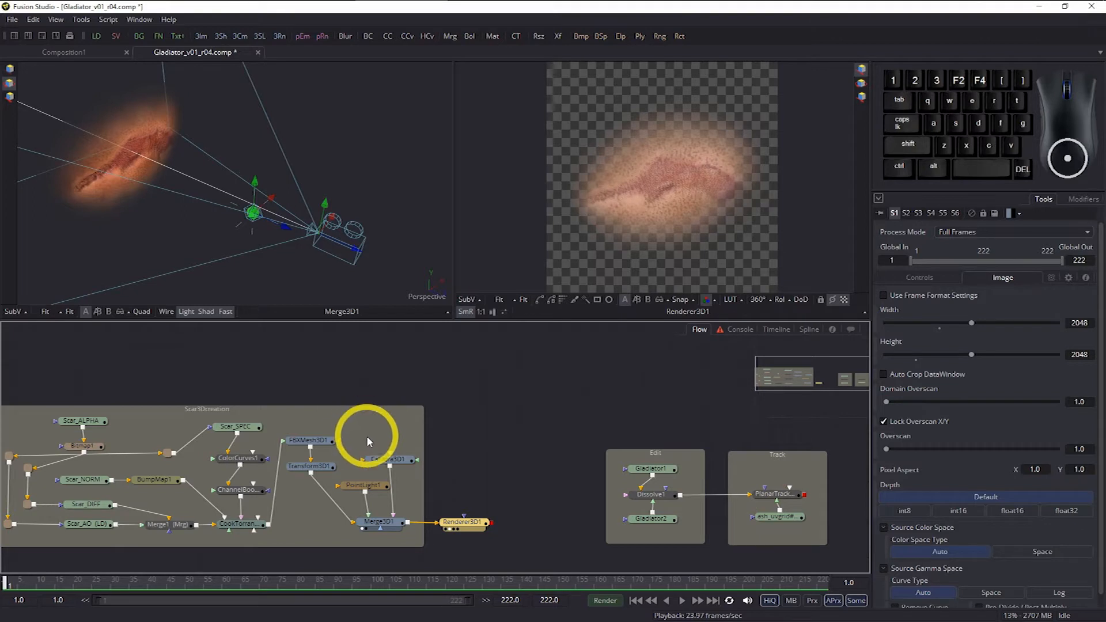
pyautogui.click(661, 461)
pyautogui.moveTo(803, 461); pyautogui.dragTo(755, 457)
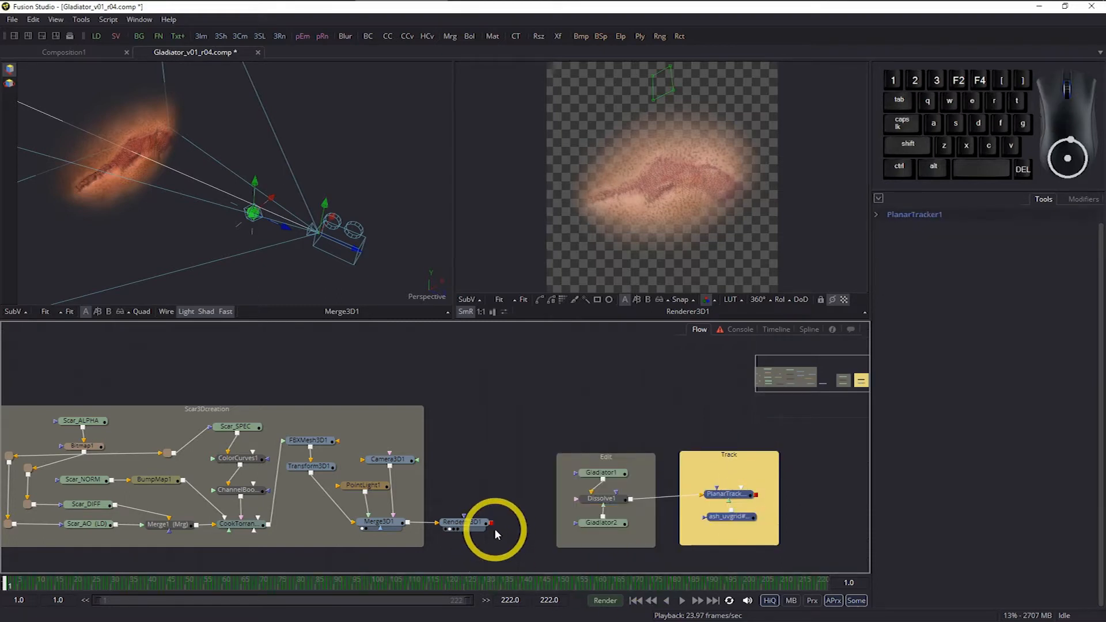
pyautogui.click(495, 529)
pyautogui.moveTo(730, 517); pyautogui.dragTo(694, 521)
pyautogui.click(743, 503)
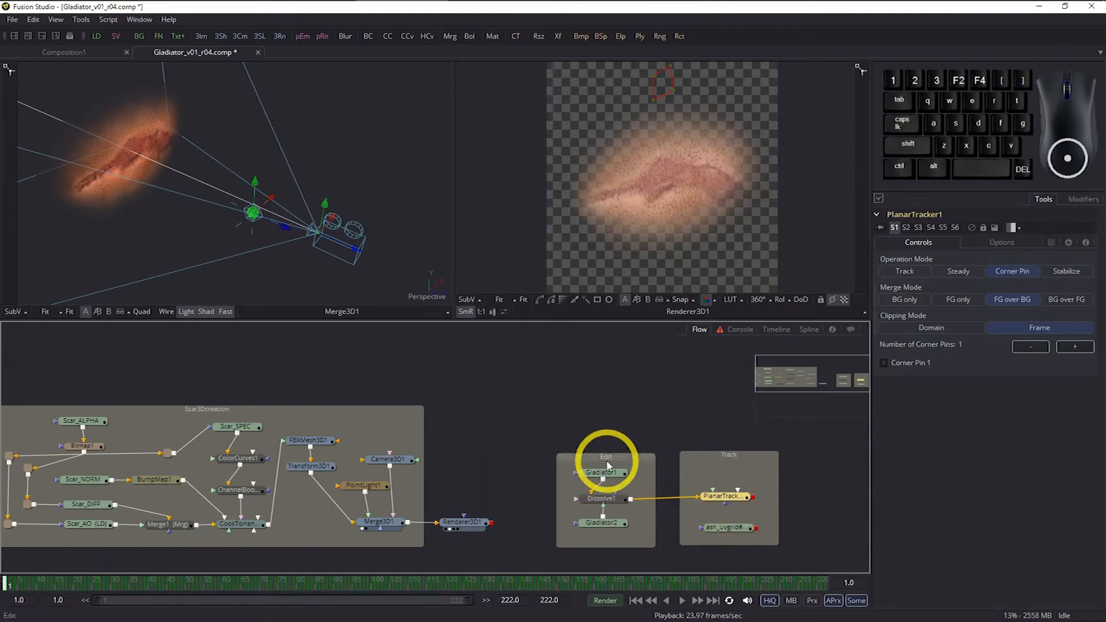
# Stack the Edit group above the Track group, and feed Renderer3D1 into PlanarTracker1's corner pin input in place of the UV grid
pyautogui.moveTo(610, 463); pyautogui.dragTo(604, 353)
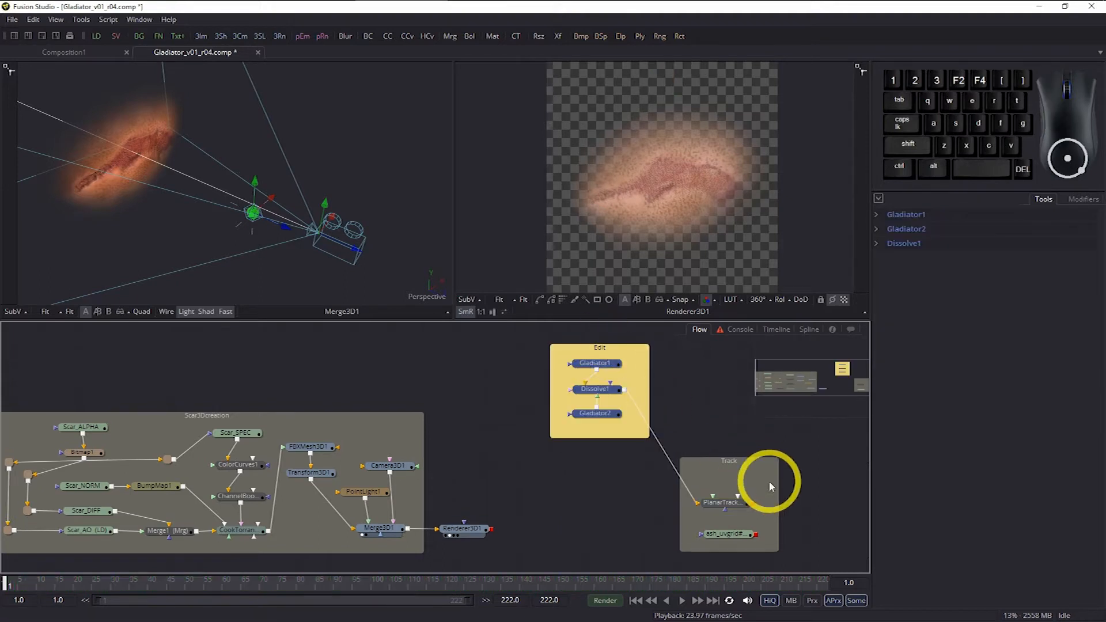
pyautogui.moveTo(735, 468); pyautogui.dragTo(611, 471)
pyautogui.click(745, 505)
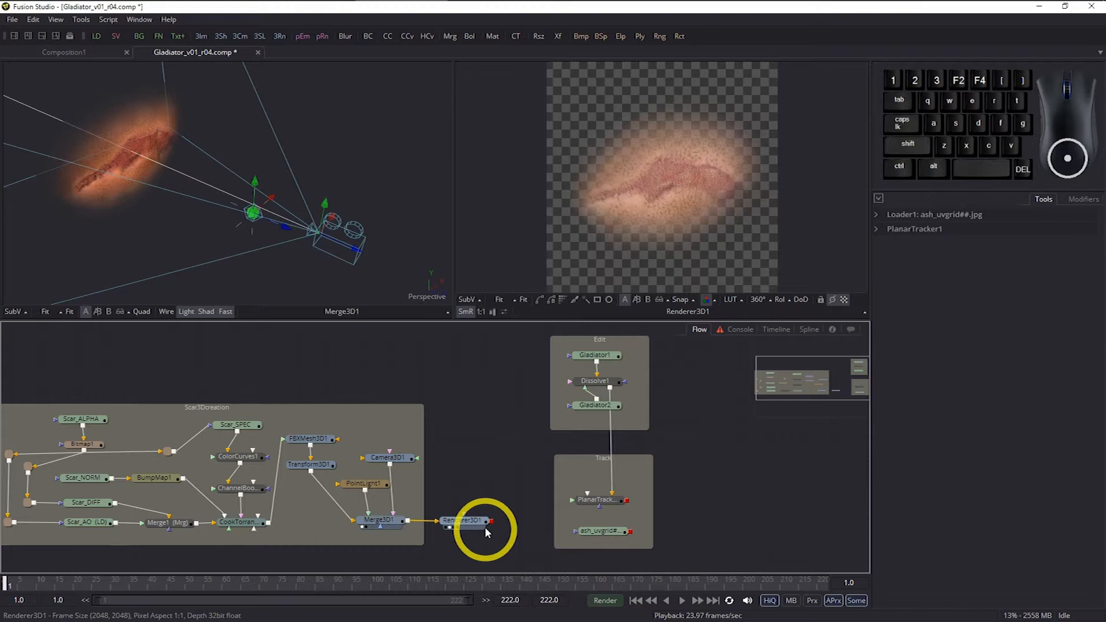
pyautogui.moveTo(492, 522); pyautogui.dragTo(573, 501)
pyautogui.click(597, 501)
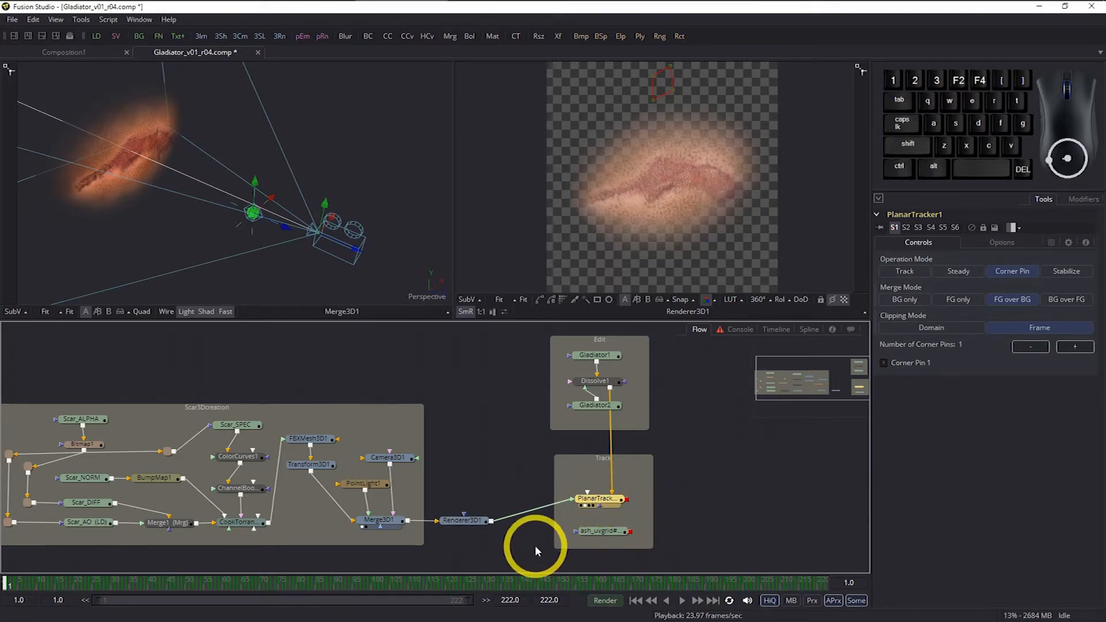
# Check the corner-pinned scar on the gladiator's forehead at several frames up to frame 222, viewing the last one at 100%
pyautogui.click(206, 583)
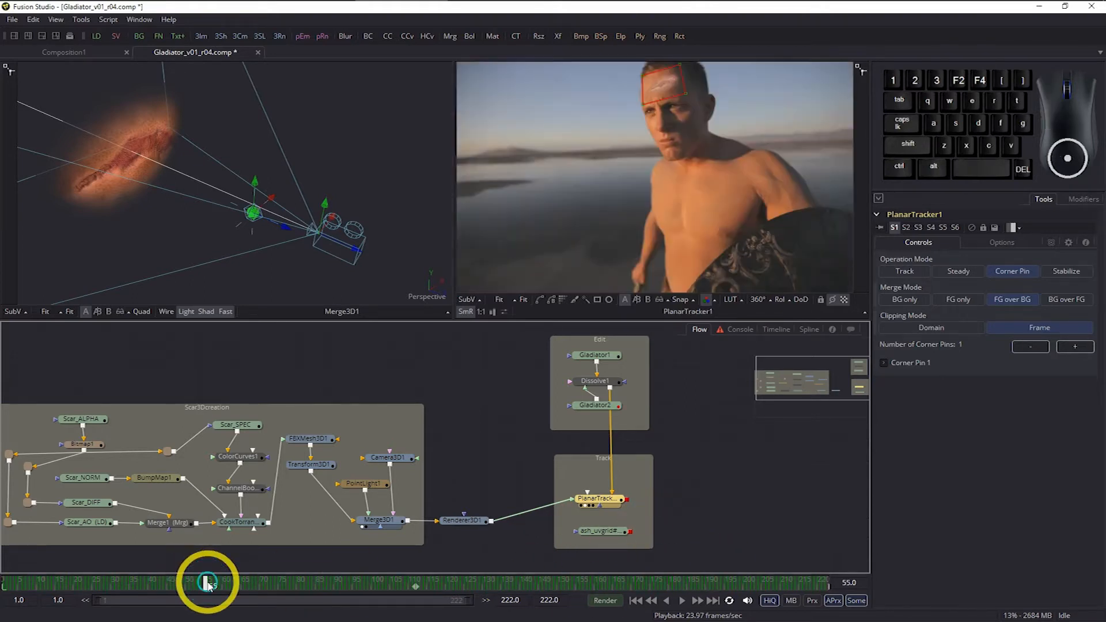
pyautogui.click(398, 583)
pyautogui.moveTo(615, 587); pyautogui.dragTo(878, 589)
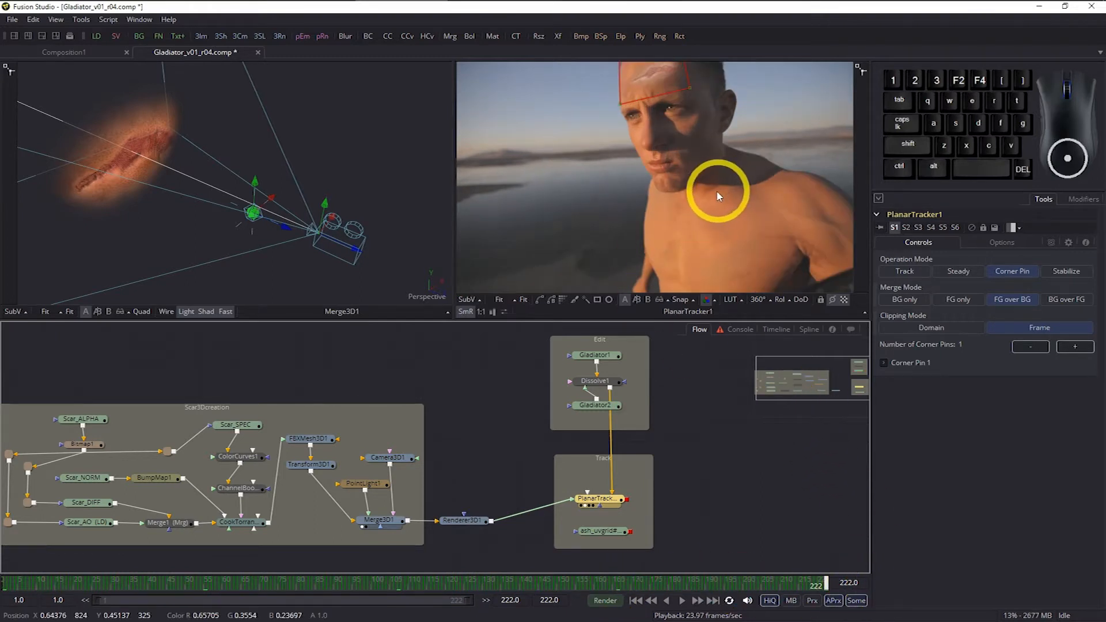
pyautogui.moveTo(742, 168); pyautogui.dragTo(727, 261)
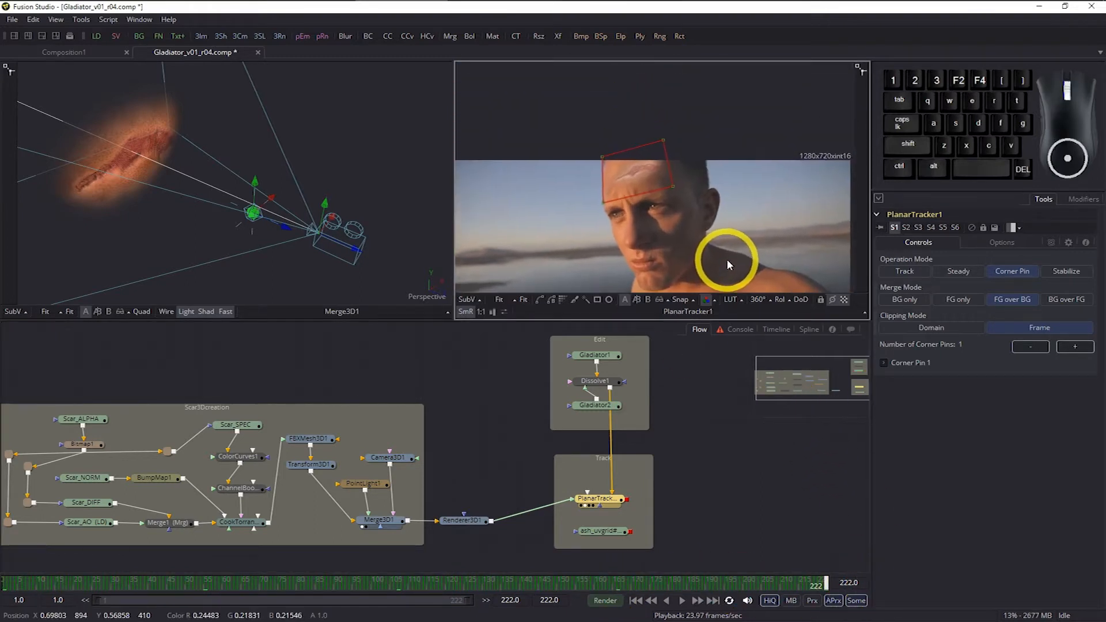
pyautogui.click(520, 304)
pyautogui.click(519, 240)
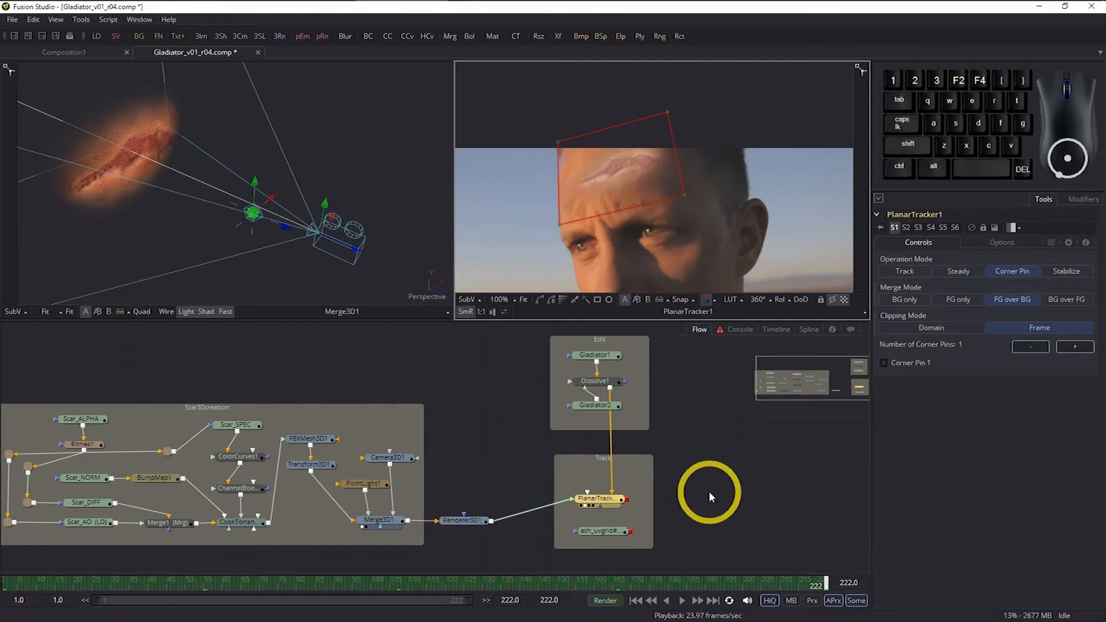
# Move the scar with Transform3D1 to an X offset of about -1.17 and a Y offset of about -2.08
pyautogui.scroll(-1, 709, 491)
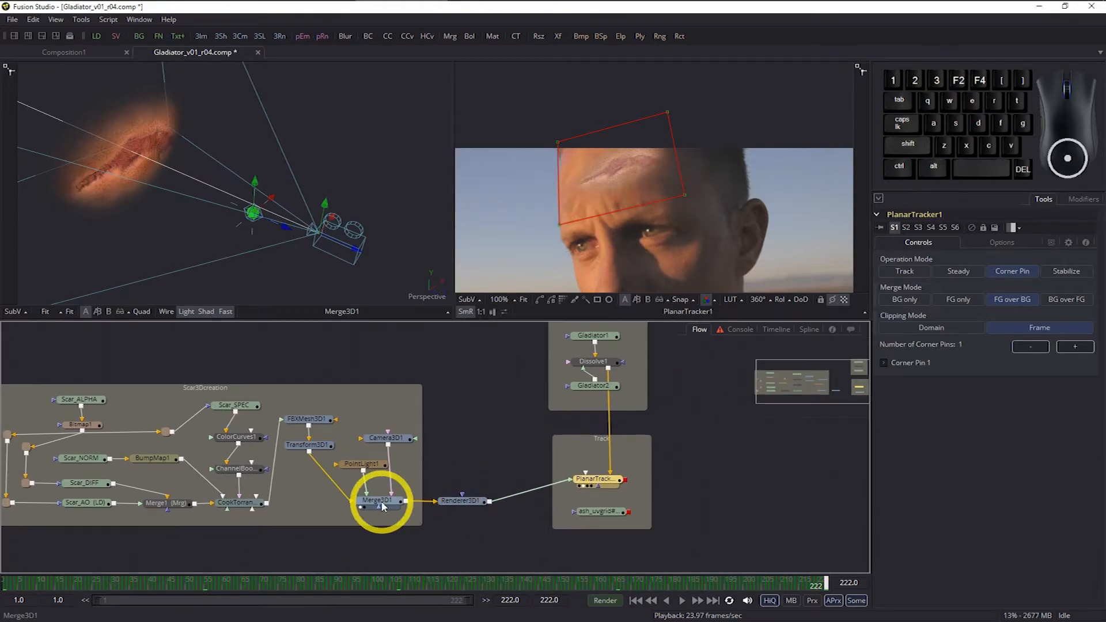
pyautogui.click(309, 445)
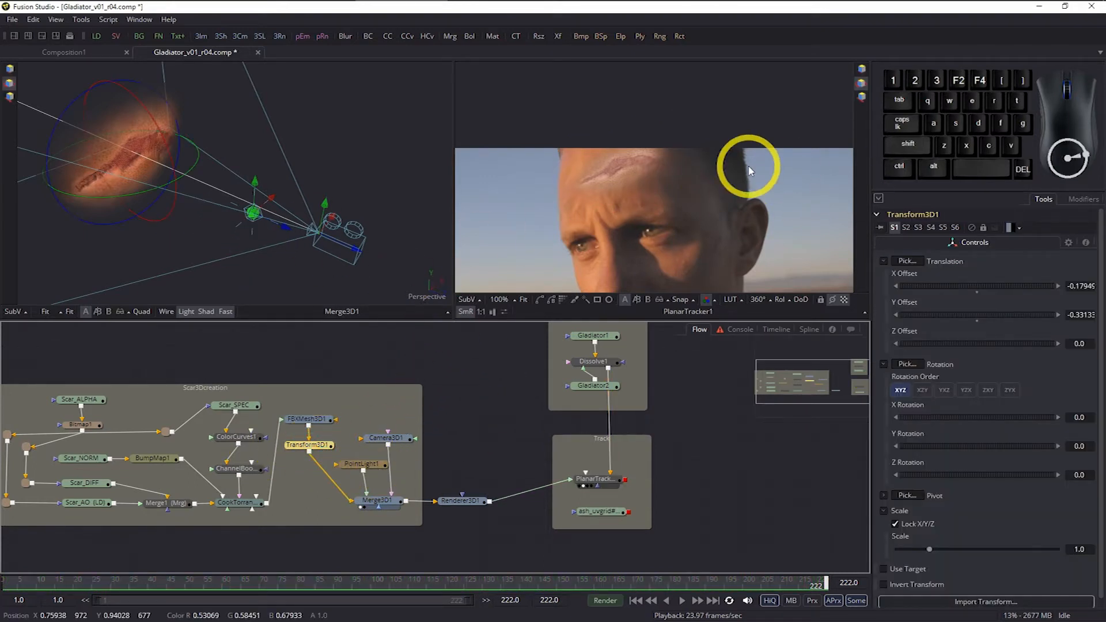
pyautogui.click(11, 71)
pyautogui.moveTo(116, 116); pyautogui.dragTo(176, 232)
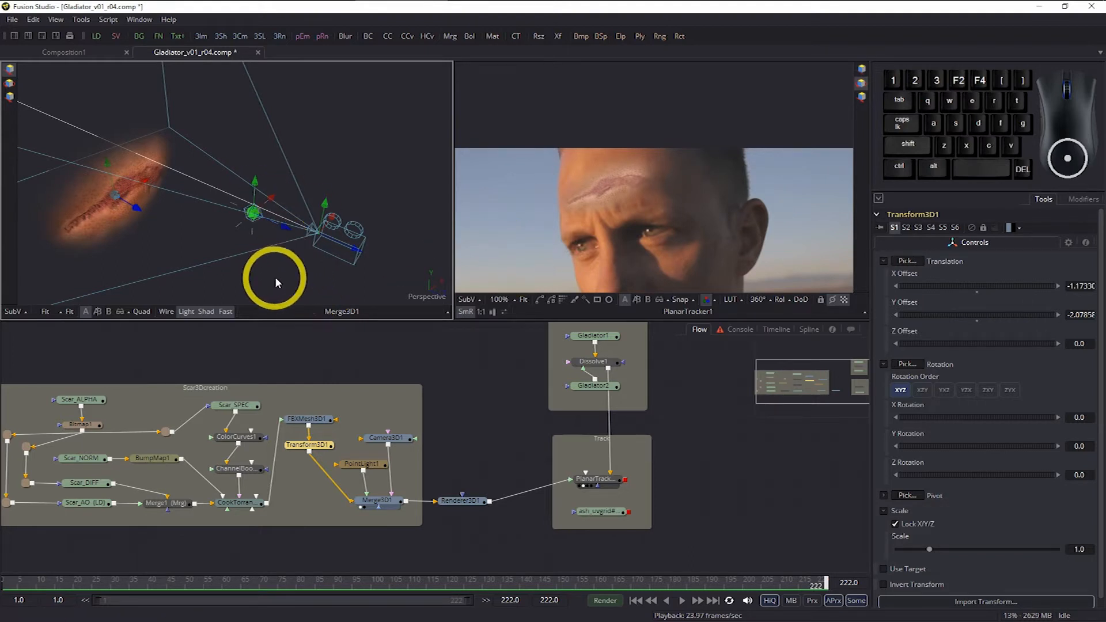
# Enlarge the scar by setting Transform3D1's locked scale to about 1.18
pyautogui.moveTo(310, 275); pyautogui.dragTo(278, 228)
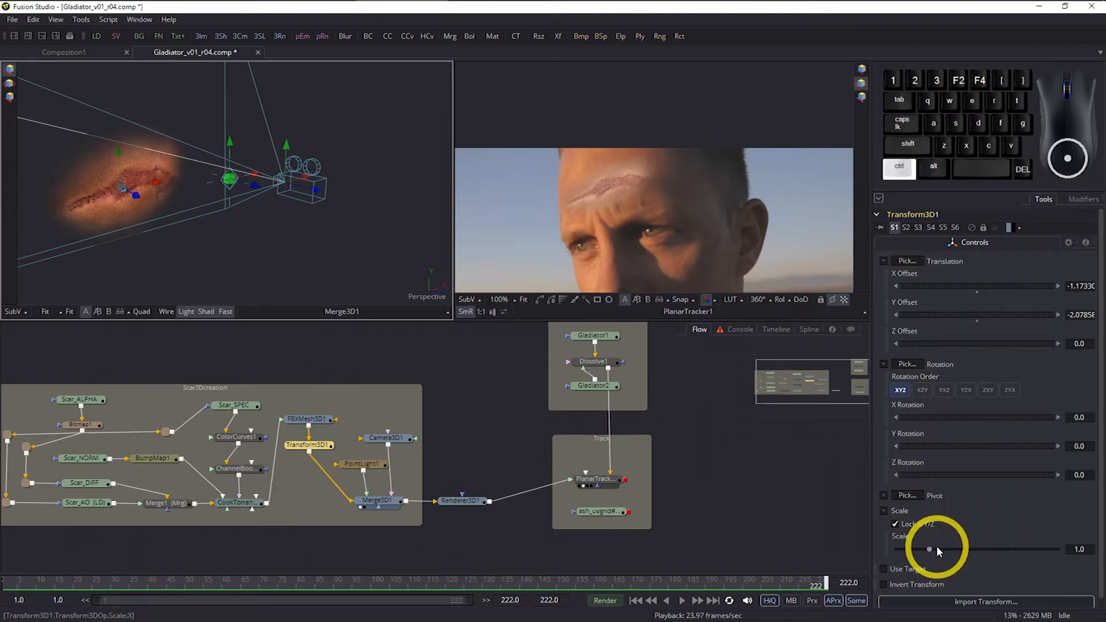
pyautogui.moveTo(929, 549); pyautogui.dragTo(1042, 552)
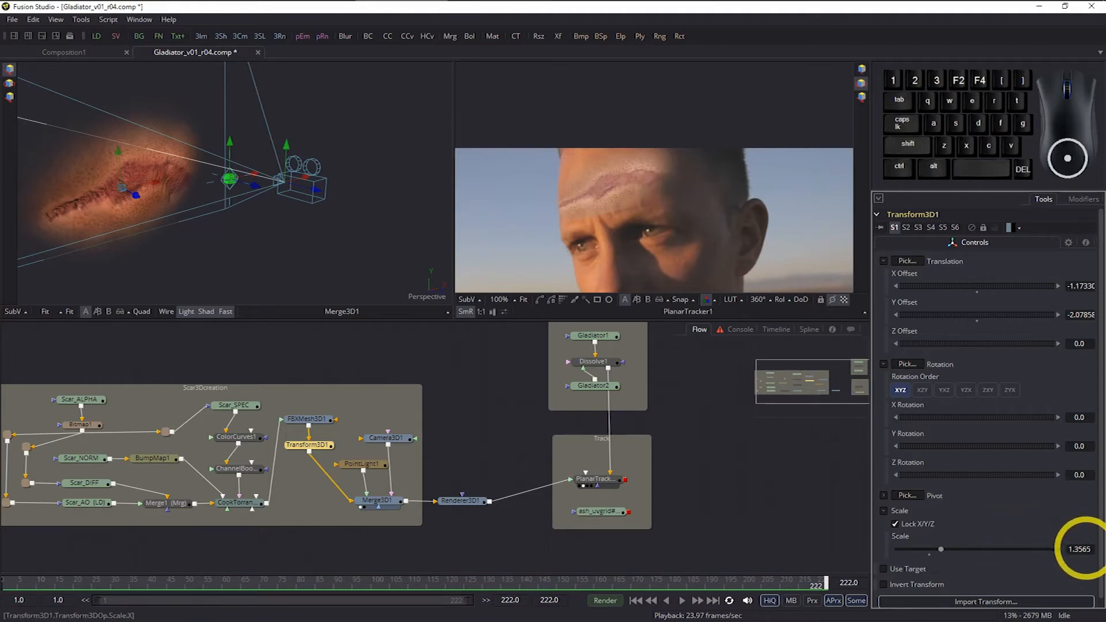
pyautogui.moveTo(953, 547); pyautogui.dragTo(882, 619)
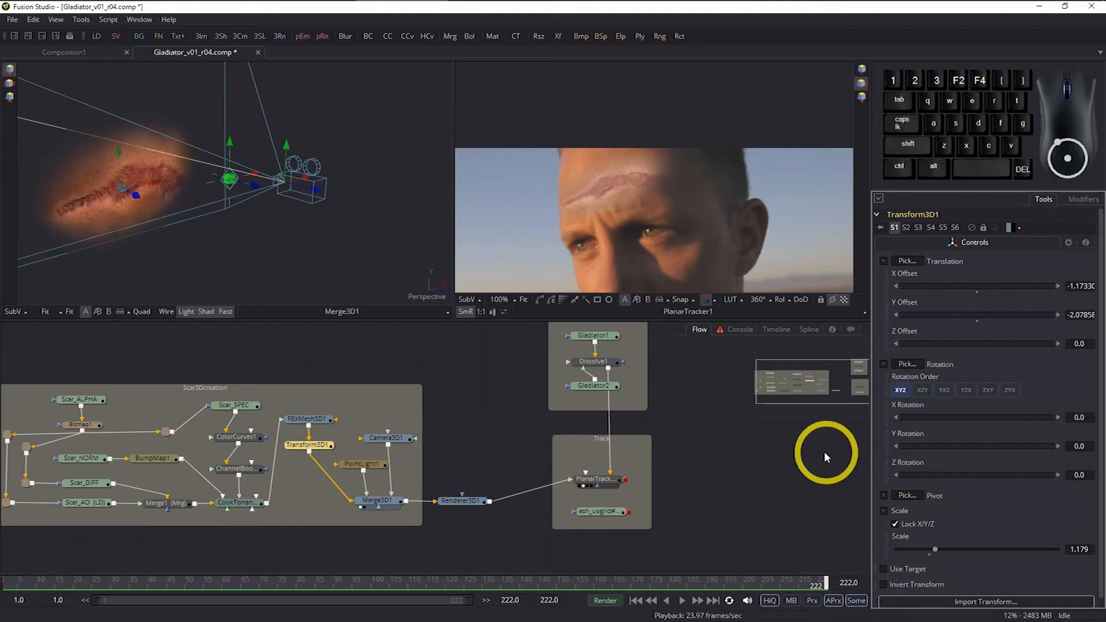
# Rotate the scar with Transform3D1 to a Z rotation of about -21.85 degrees and inspect it from several angles
pyautogui.click(10, 83)
pyautogui.scroll(2, 49, 155)
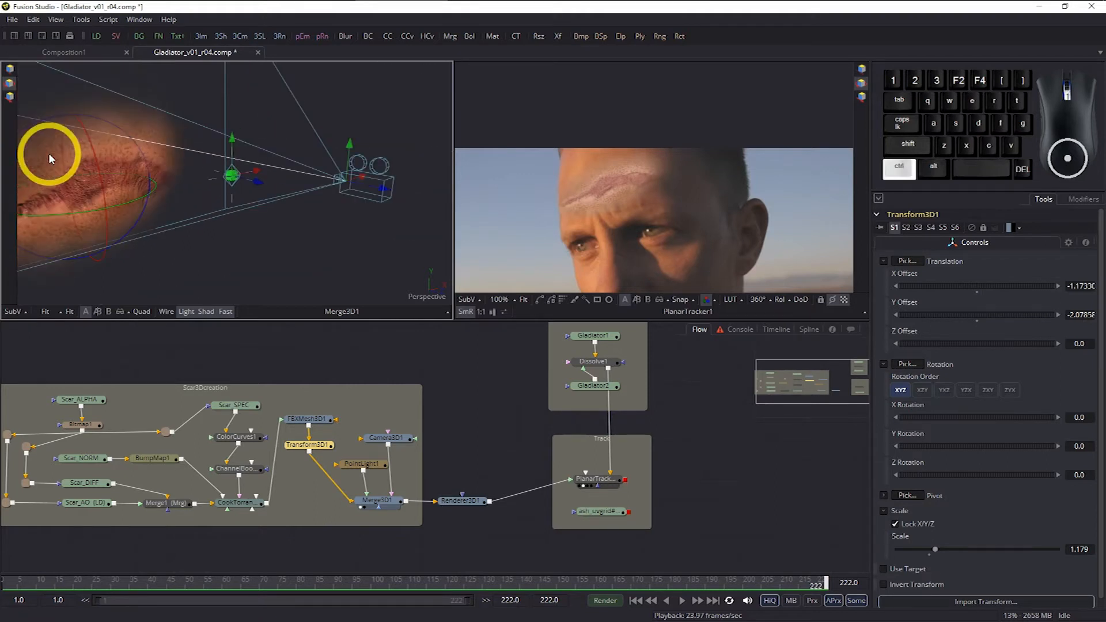
pyautogui.moveTo(90, 161); pyautogui.dragTo(295, 184)
pyautogui.moveTo(232, 141); pyautogui.dragTo(304, 233)
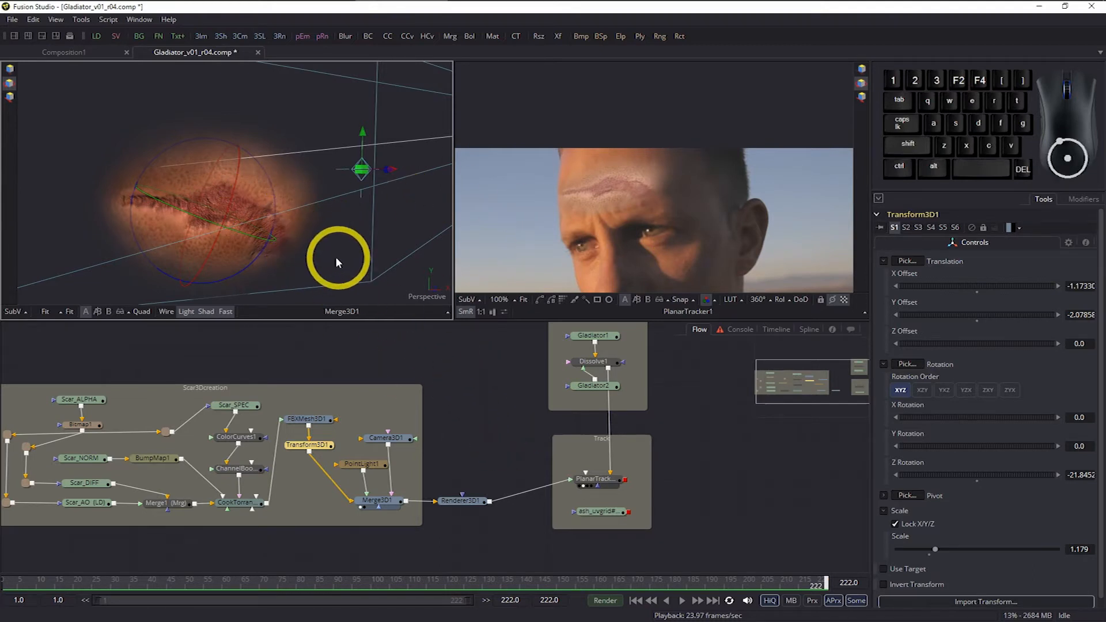
pyautogui.moveTo(312, 252); pyautogui.dragTo(313, 211)
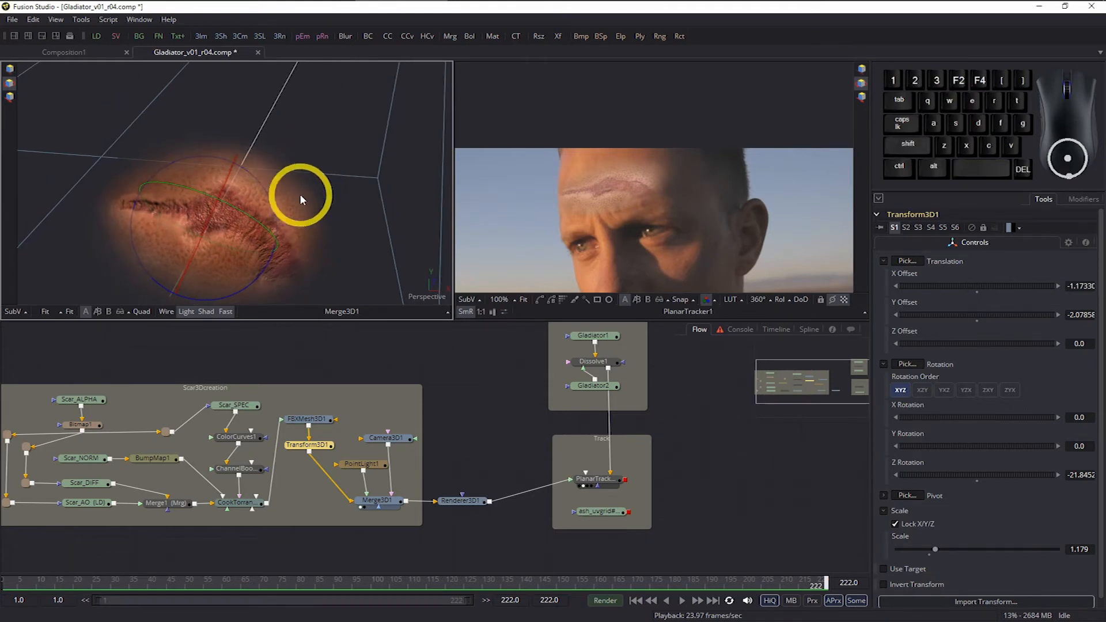
pyautogui.moveTo(301, 257); pyautogui.dragTo(106, 148)
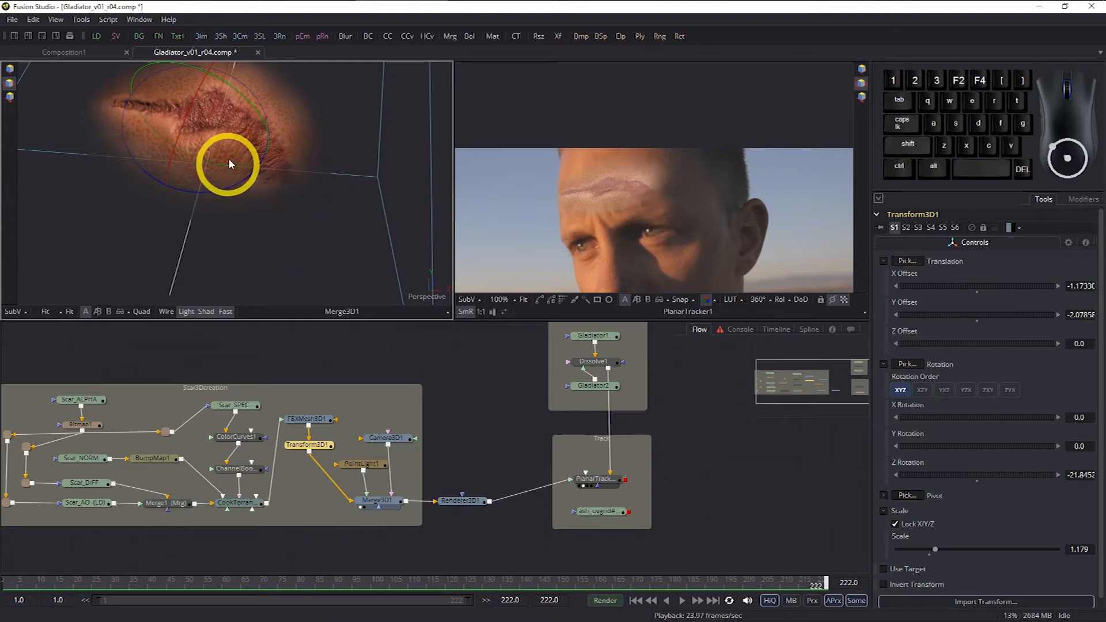
pyautogui.moveTo(281, 221); pyautogui.dragTo(273, 95)
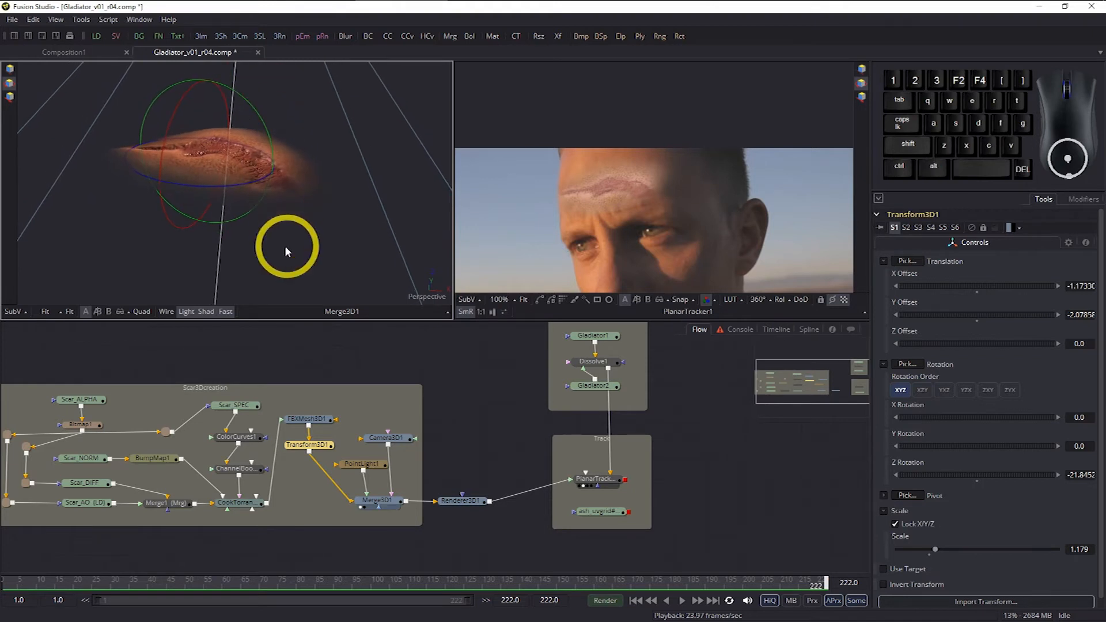
pyautogui.moveTo(222, 194); pyautogui.dragTo(278, 179)
pyautogui.press('shift')
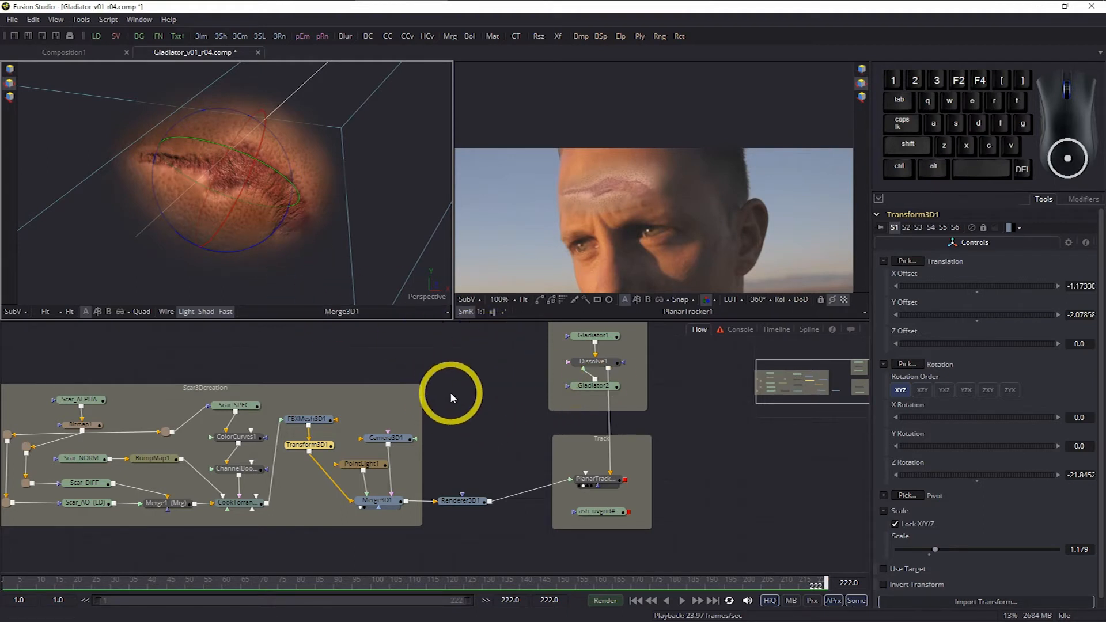
# Reposition the rotated scar with Transform3D1 to an X offset of about -0.56 and a Y offset of about -2.79
pyautogui.click(11, 69)
pyautogui.click(241, 149)
pyautogui.moveTo(241, 150); pyautogui.dragTo(245, 161)
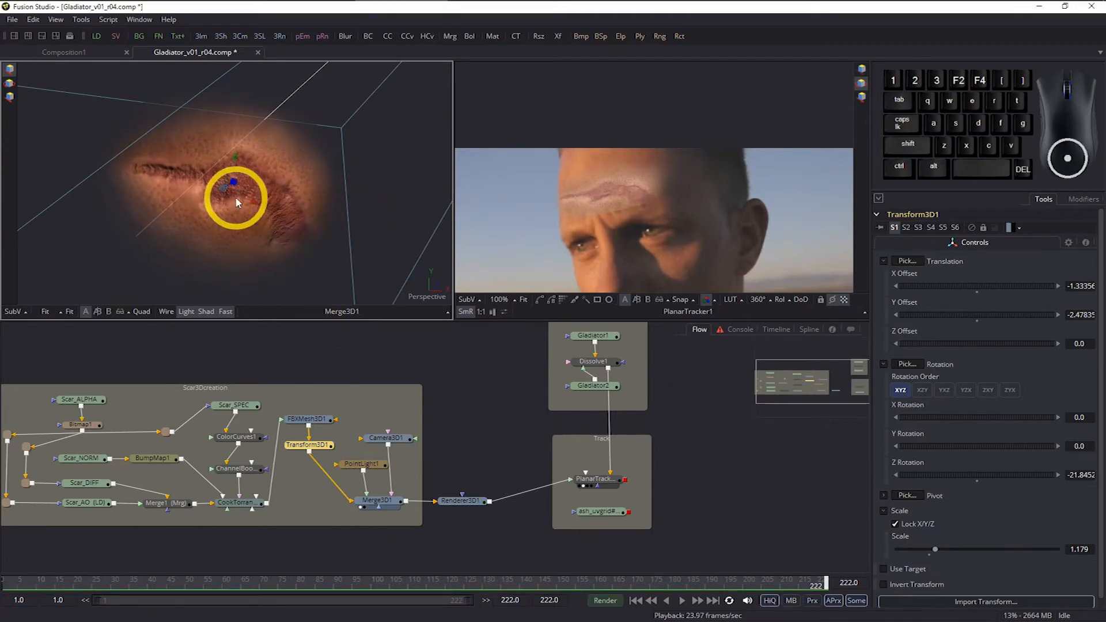
pyautogui.moveTo(252, 199)
pyautogui.mouseDown()
pyautogui.moveTo(301, 219)
pyautogui.moveTo(263, 204)
pyautogui.moveTo(272, 210)
pyautogui.mouseUp()
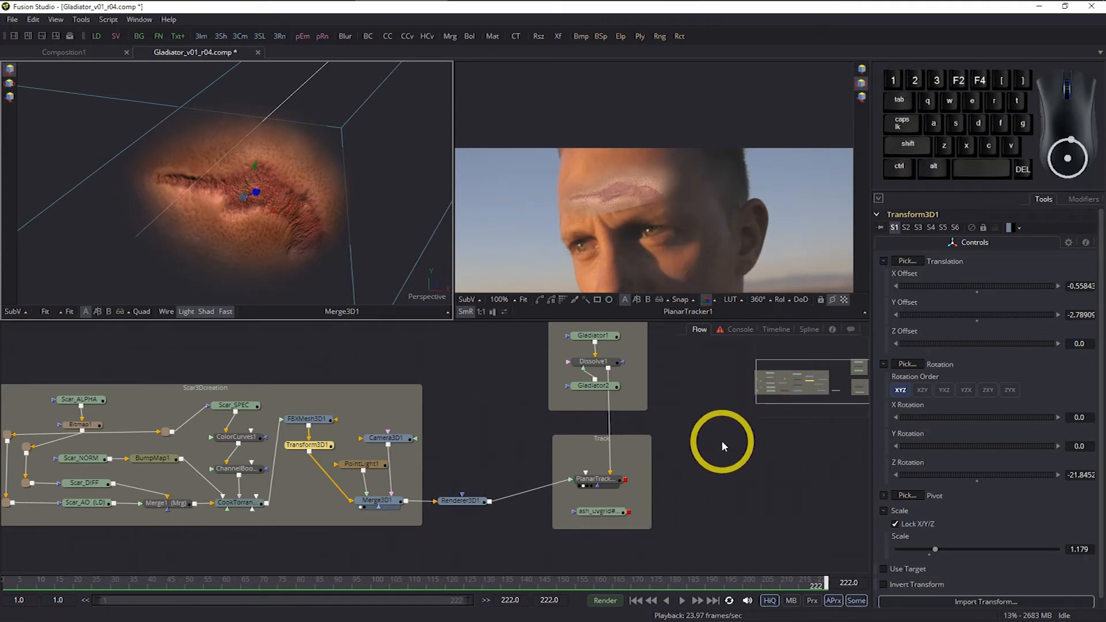
# Lower the two bottom corners of PlanarTracker1's corner pin toward the gladiator's eyebrows
pyautogui.click(610, 483)
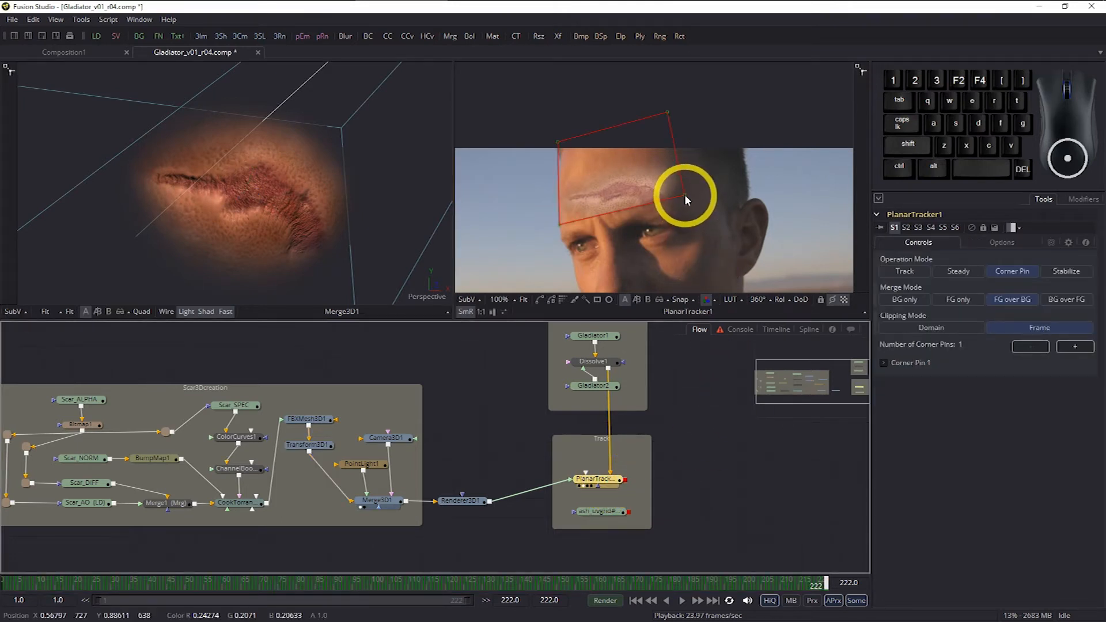
pyautogui.moveTo(684, 194)
pyautogui.mouseDown()
pyautogui.moveTo(683, 218)
pyautogui.moveTo(666, 188)
pyautogui.moveTo(681, 228)
pyautogui.moveTo(678, 211)
pyautogui.mouseUp()
pyautogui.moveTo(562, 232); pyautogui.dragTo(566, 236)
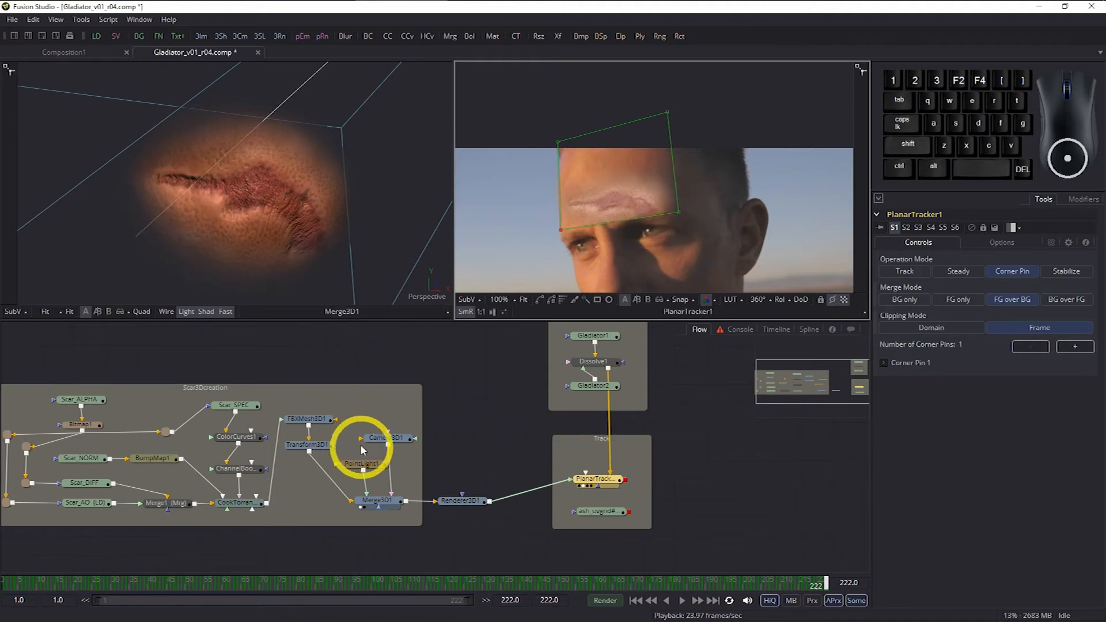
# Shift the scar to an X offset of about -0.25 and a Y offset of about -2.03, and set its scale to about 1.305
pyautogui.click(304, 444)
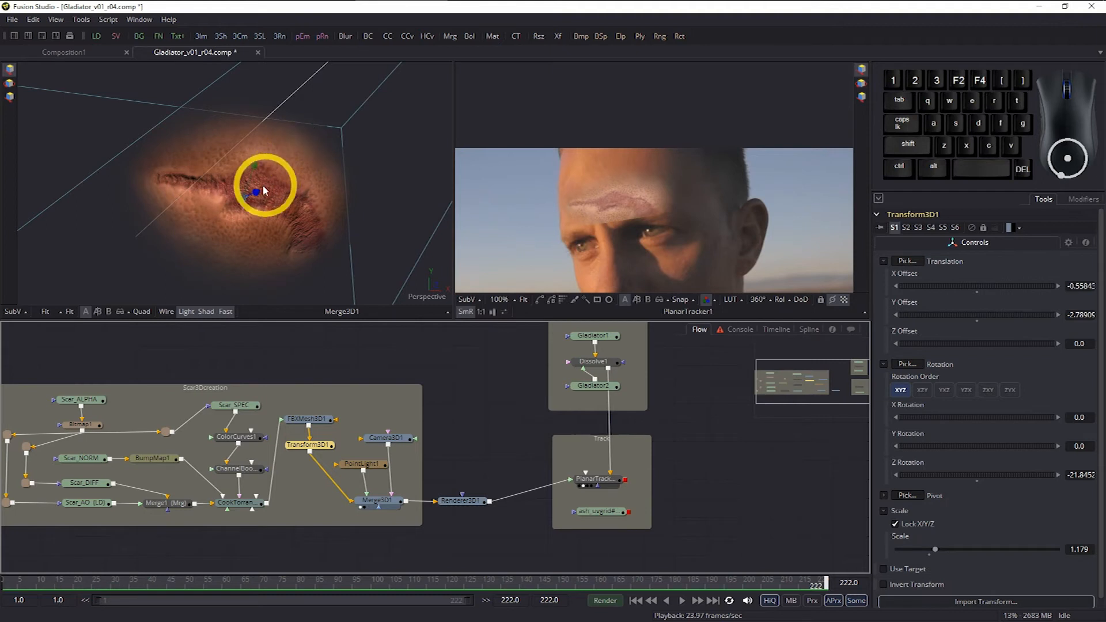
pyautogui.moveTo(257, 167); pyautogui.dragTo(265, 146)
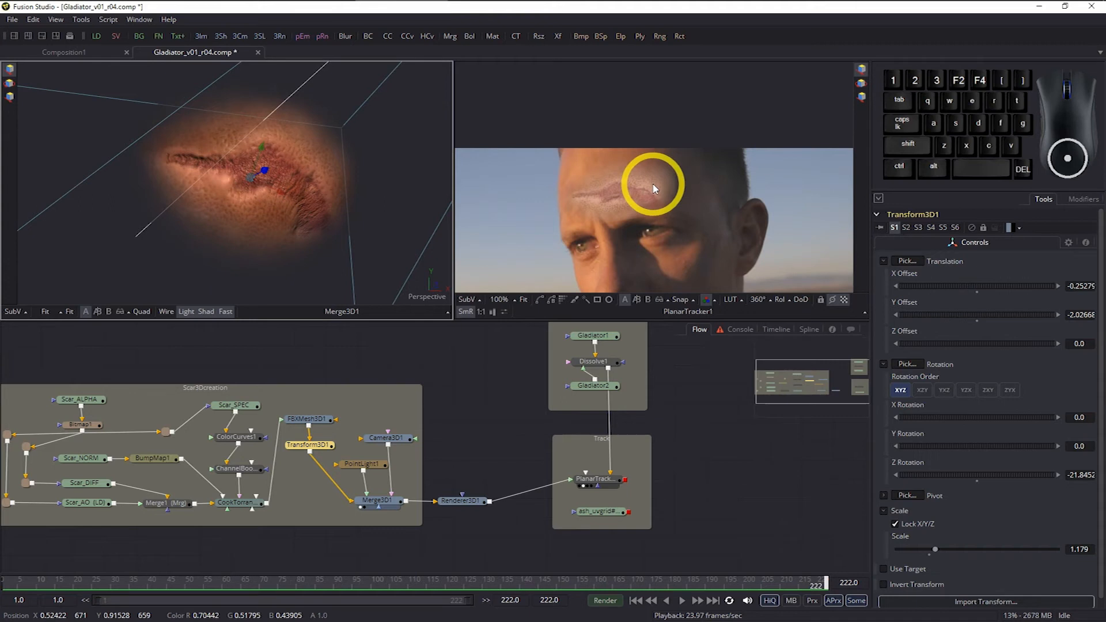
pyautogui.moveTo(939, 550); pyautogui.dragTo(939, 549)
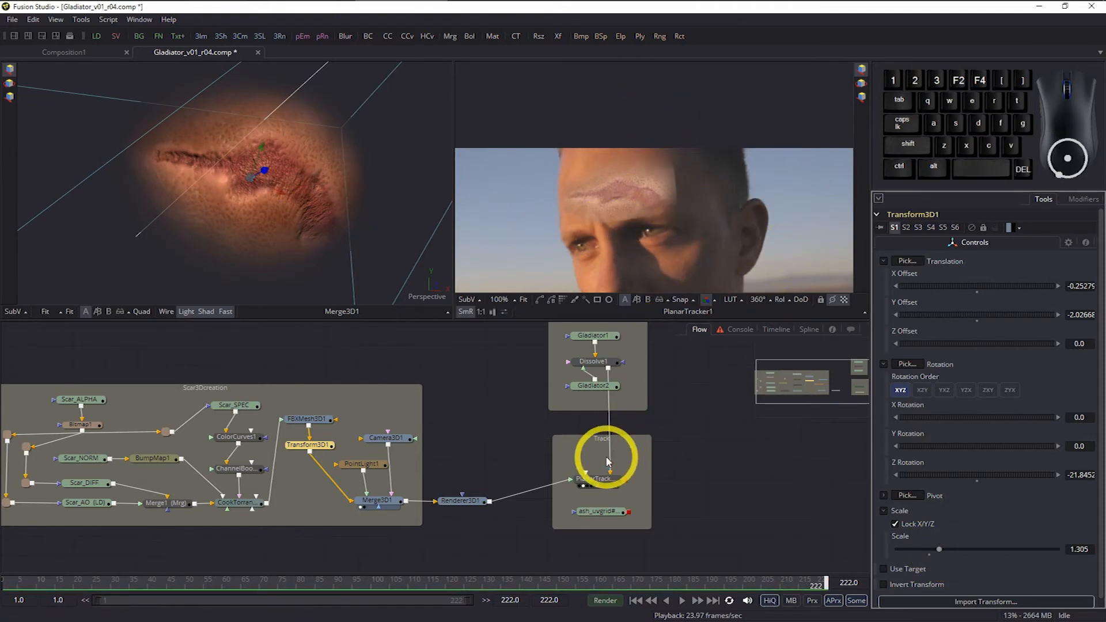
# Widen PlanarTracker1's corner pin by moving its two right-hand corners outward across the forehead
pyautogui.click(598, 478)
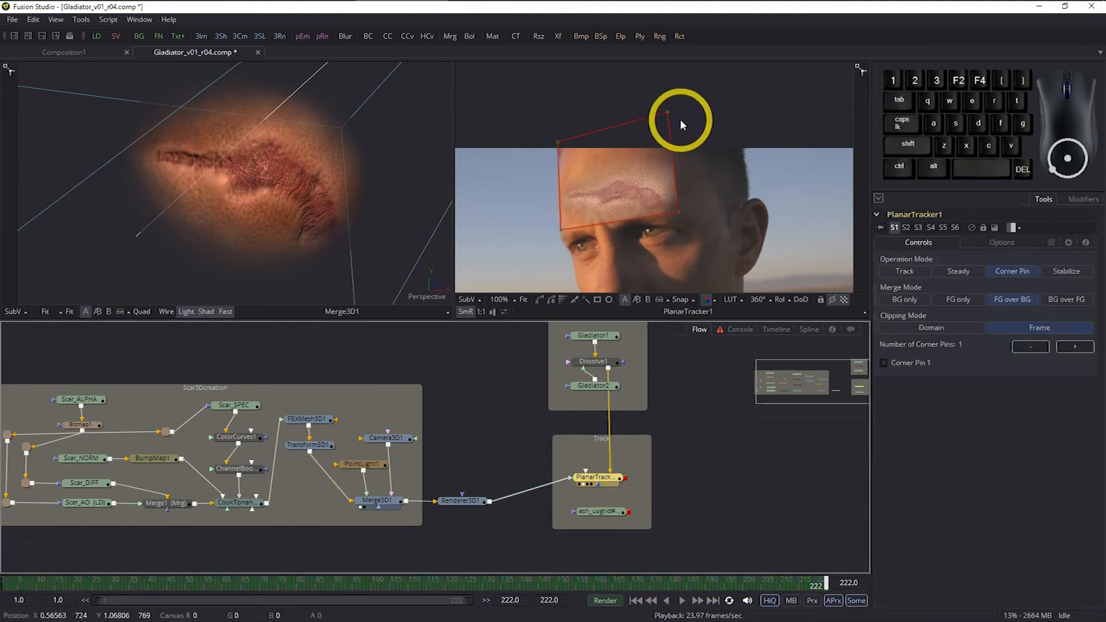
pyautogui.moveTo(677, 209)
pyautogui.mouseDown()
pyautogui.moveTo(693, 209)
pyautogui.moveTo(702, 185)
pyautogui.moveTo(696, 210)
pyautogui.mouseUp()
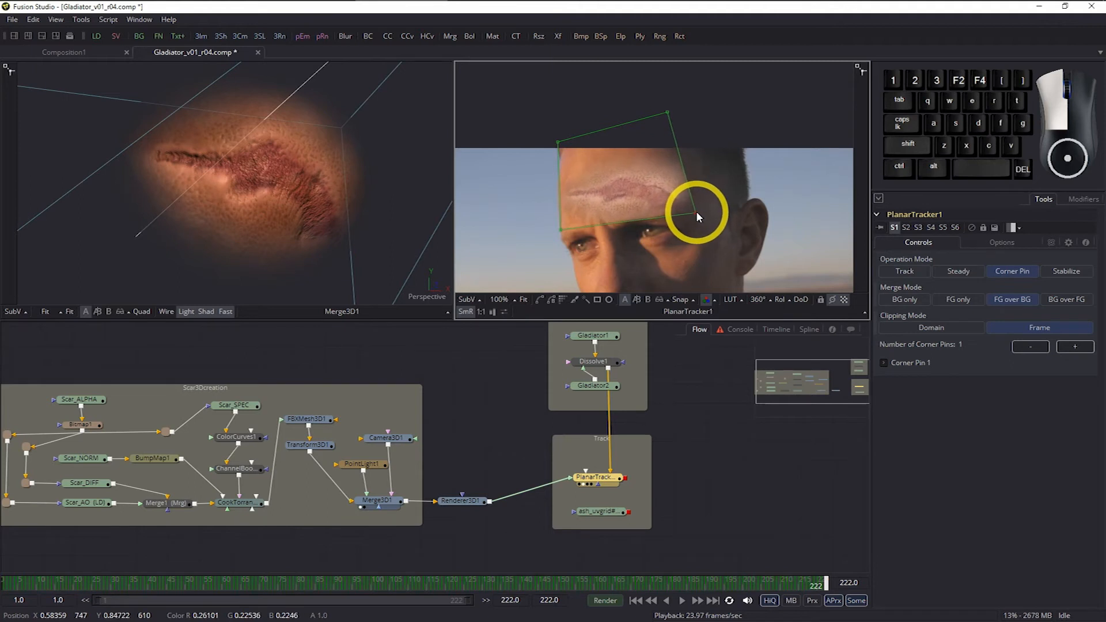
pyautogui.moveTo(669, 112); pyautogui.dragTo(683, 110)
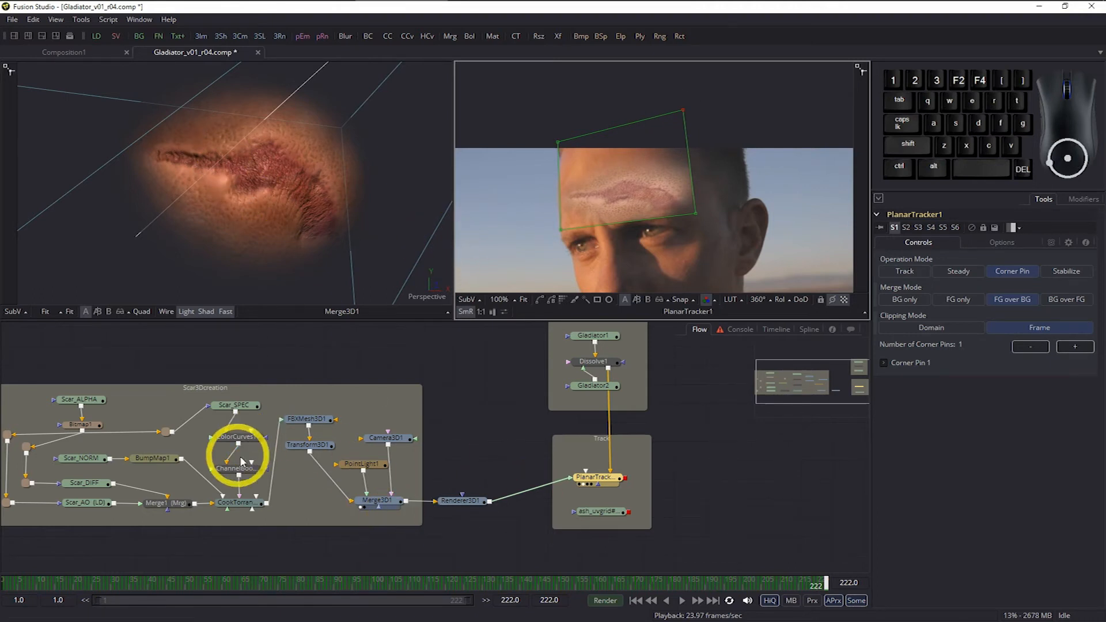
# Reposition the scar with Transform3D1 to an X offset of about -0.66 and a Y offset of about -1.86
pyautogui.click(317, 444)
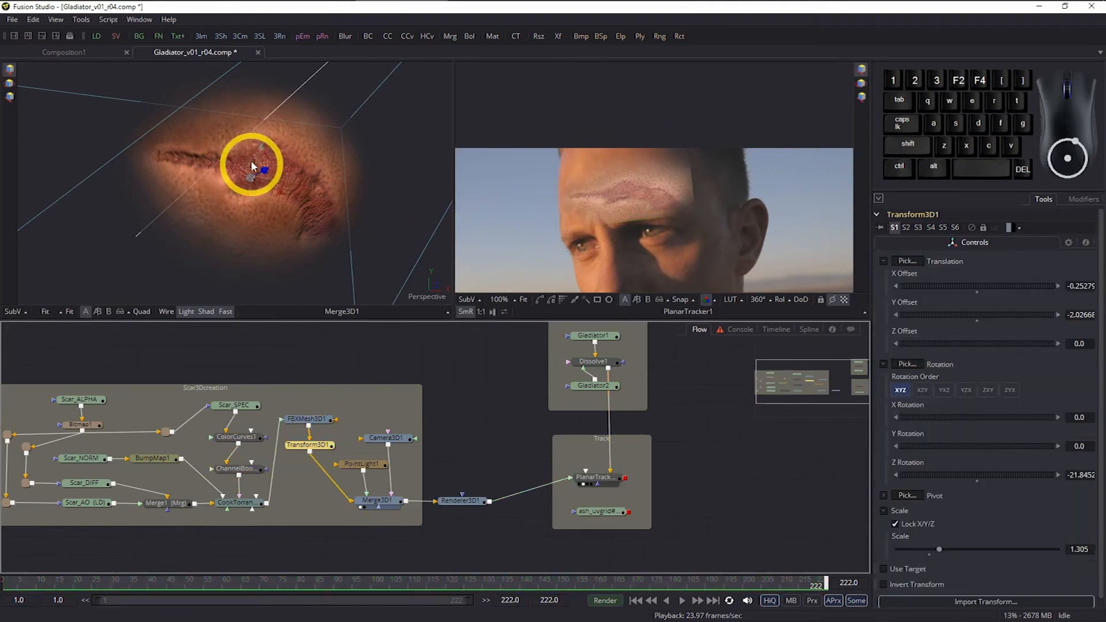
pyautogui.moveTo(269, 233); pyautogui.dragTo(303, 296)
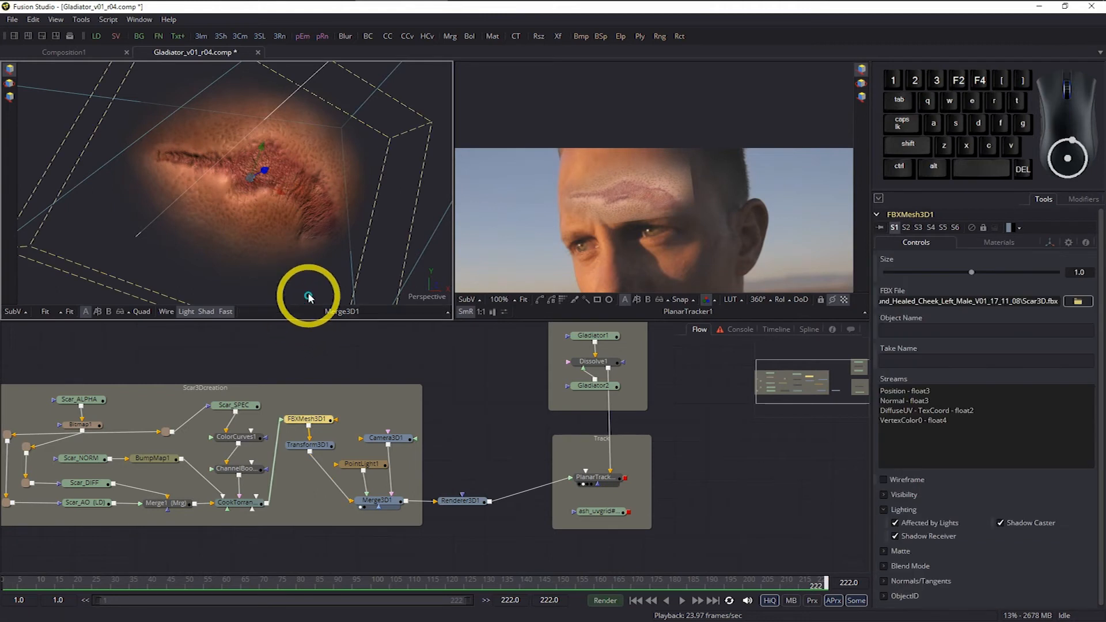
pyautogui.click(311, 446)
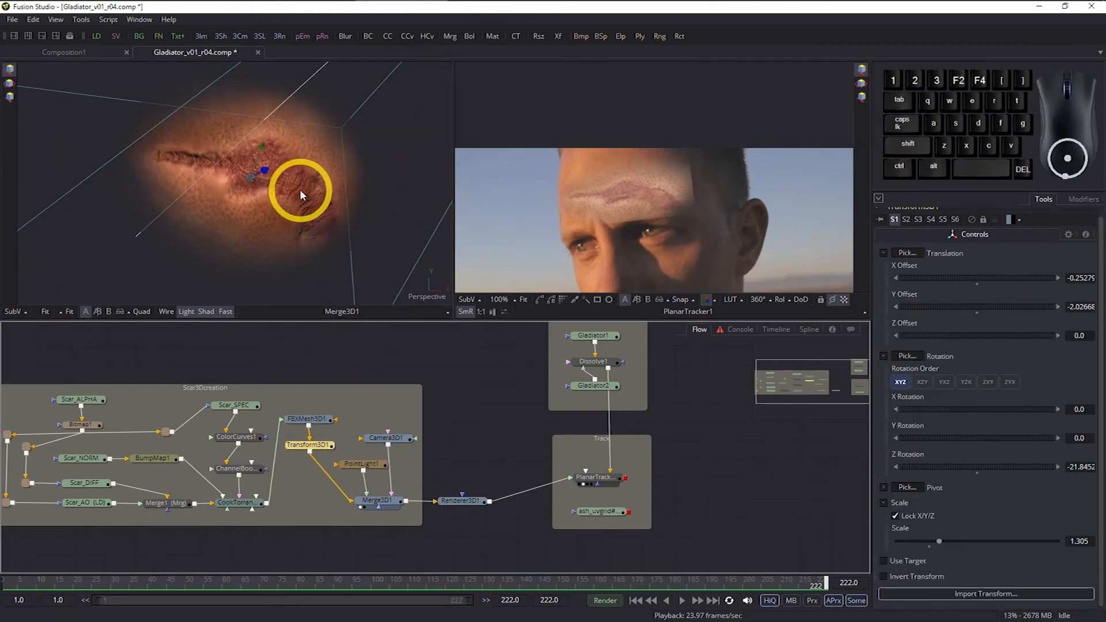
pyautogui.moveTo(278, 191)
pyautogui.mouseDown()
pyautogui.moveTo(262, 180)
pyautogui.moveTo(271, 186)
pyautogui.mouseUp()
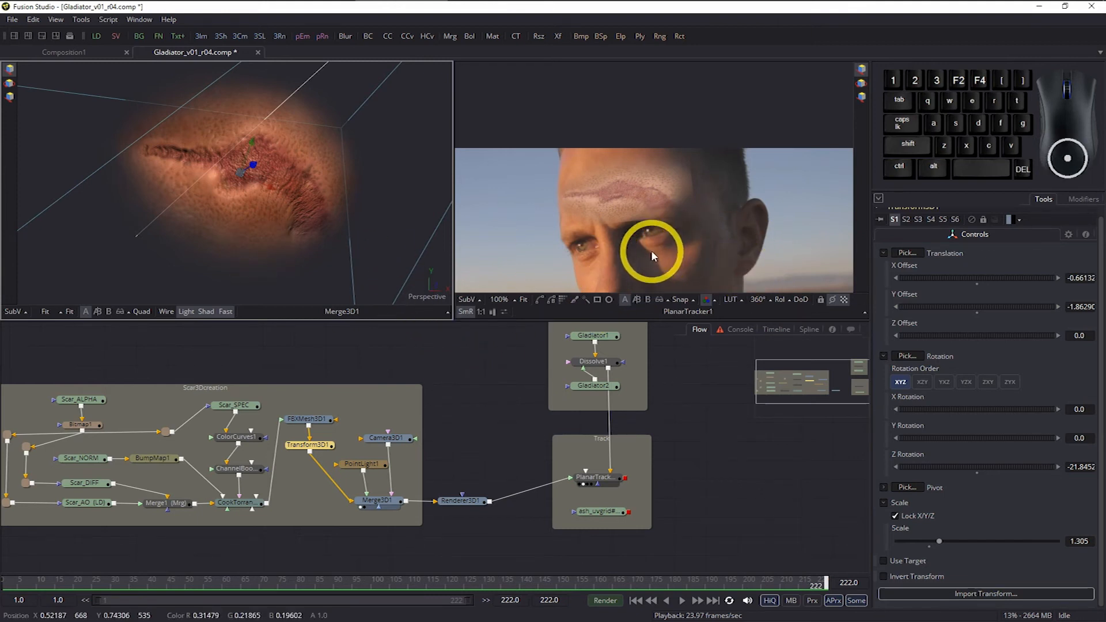
pyautogui.press('ctrl')
pyautogui.scroll(1, 645, 228)
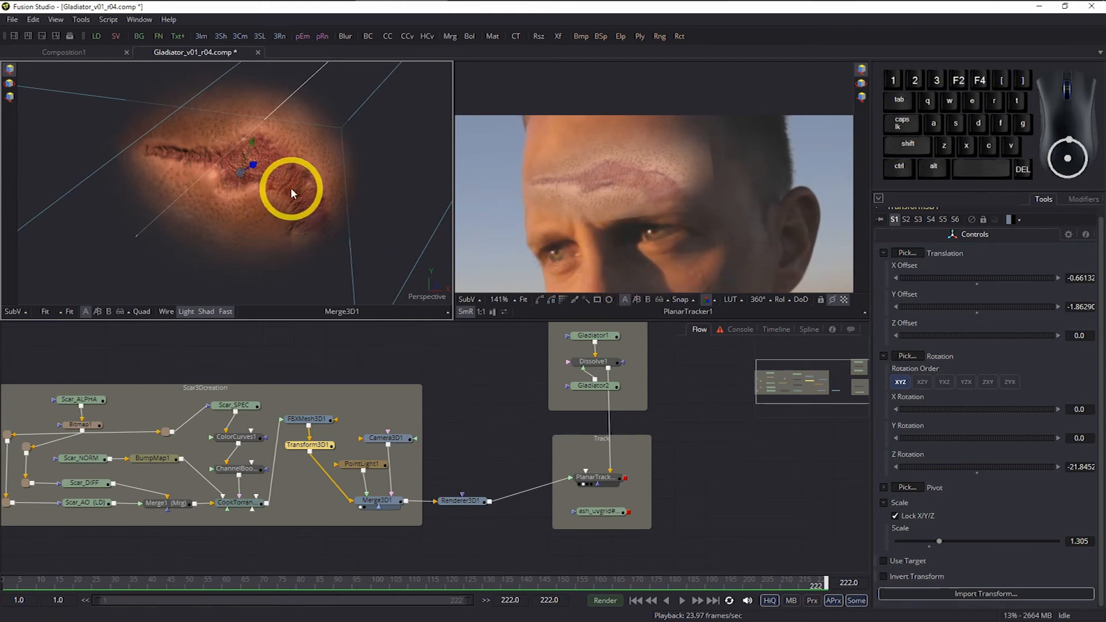
# Enable lighting in Renderer3D1's render settings so the point light affects the scar composited on the forehead
pyautogui.scroll(-3, 291, 188)
pyautogui.moveTo(289, 136); pyautogui.dragTo(324, 230)
pyautogui.moveTo(286, 153); pyautogui.dragTo(312, 59)
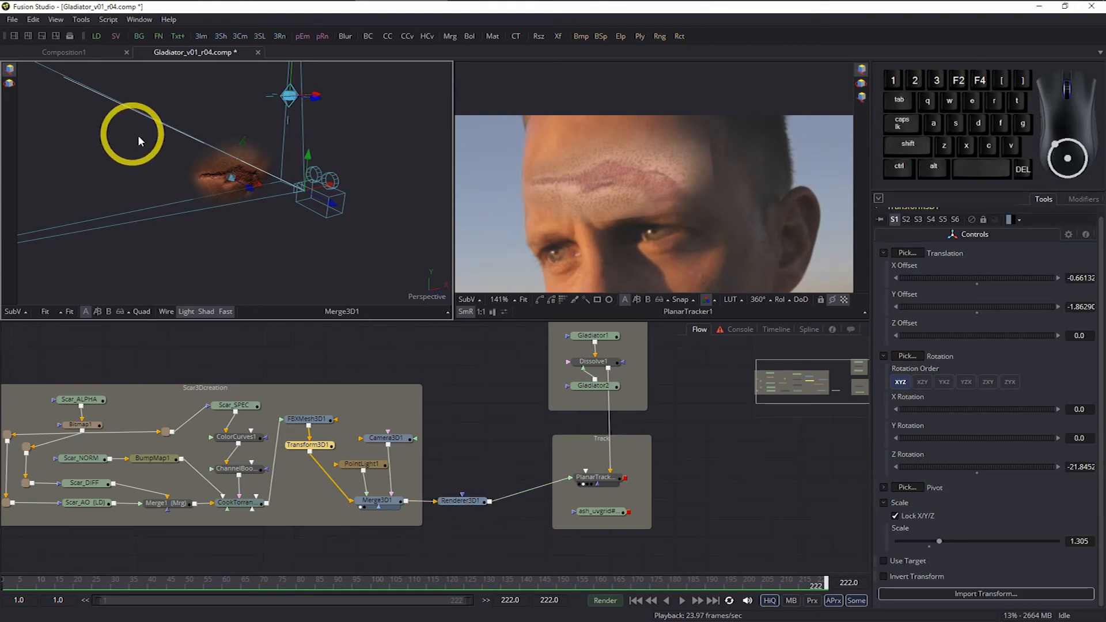
pyautogui.click(459, 510)
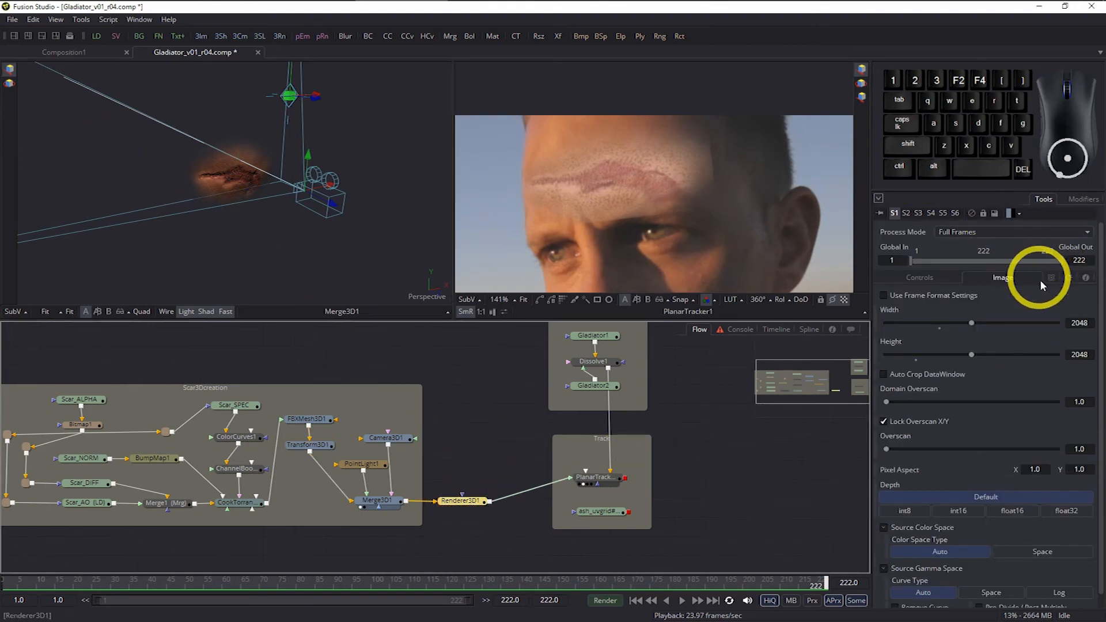
pyautogui.click(919, 278)
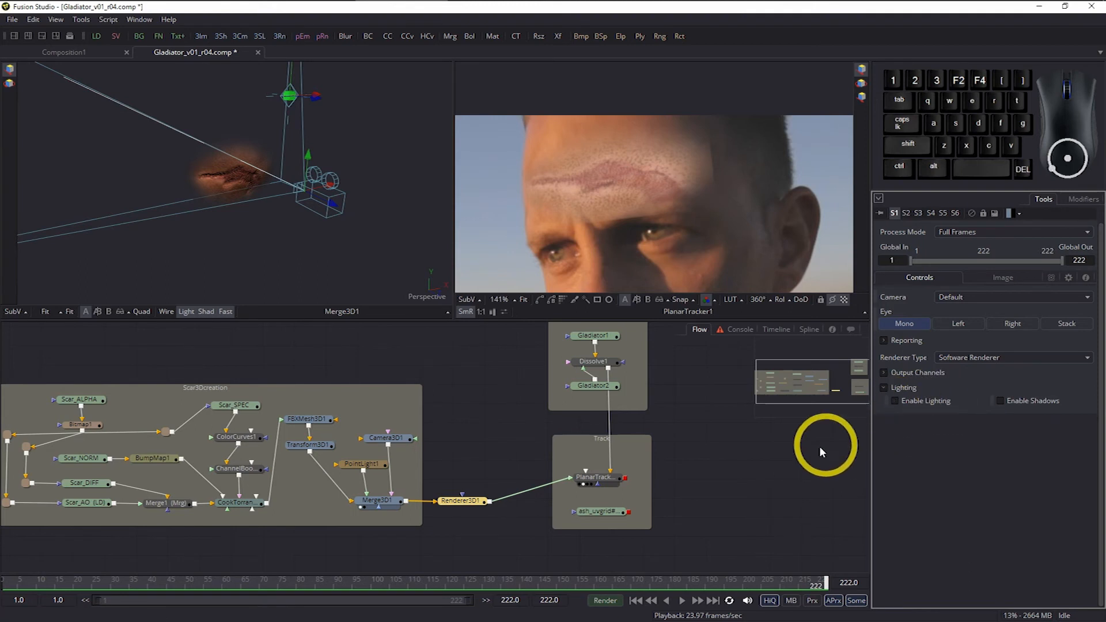
pyautogui.click(894, 401)
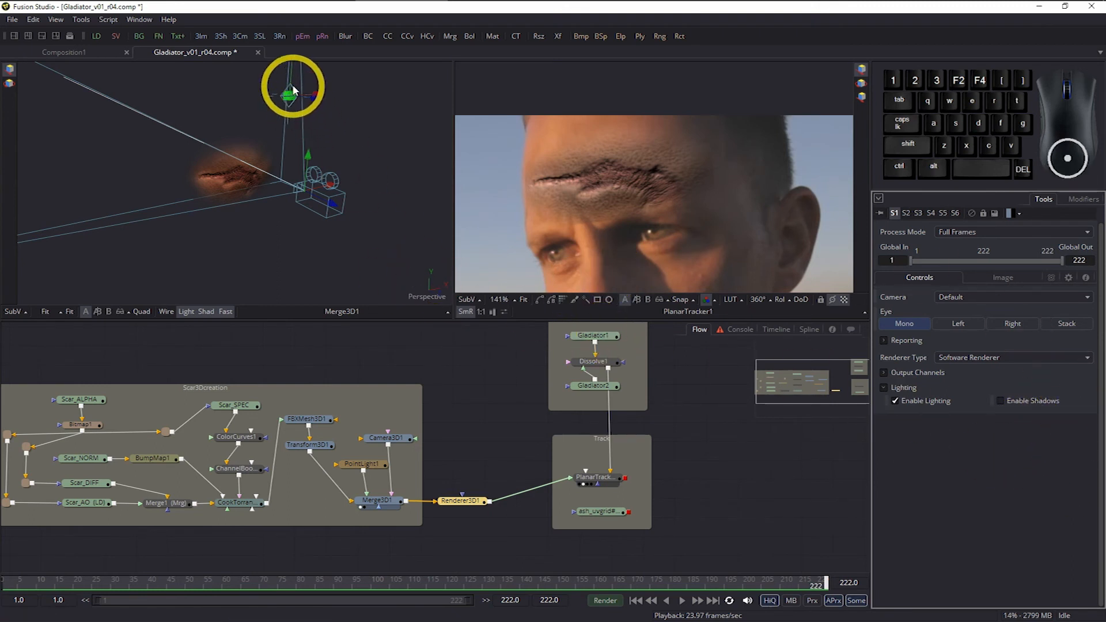
# Lower the point light toward the camera's height and move it to the camera's left side so it rakes across the scar
pyautogui.keyDown('shift'); pyautogui.middleClick(375, 185); pyautogui.keyUp('shift')
pyautogui.moveTo(374, 194); pyautogui.dragTo(320, 132)
pyautogui.moveTo(293, 90); pyautogui.dragTo(303, 154)
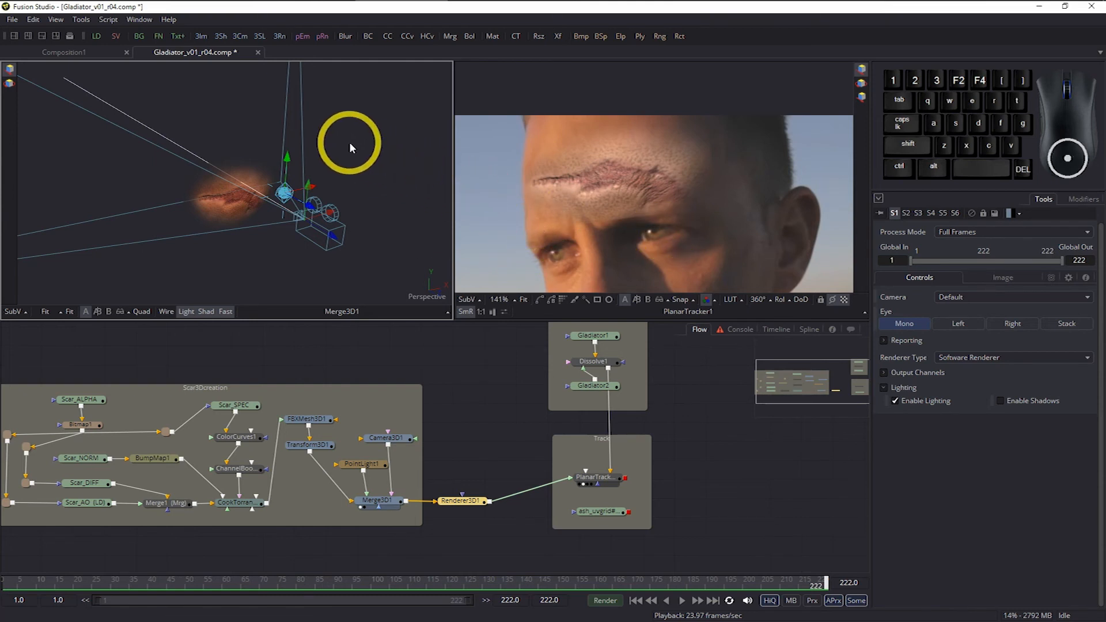
pyautogui.moveTo(357, 116); pyautogui.dragTo(193, 265)
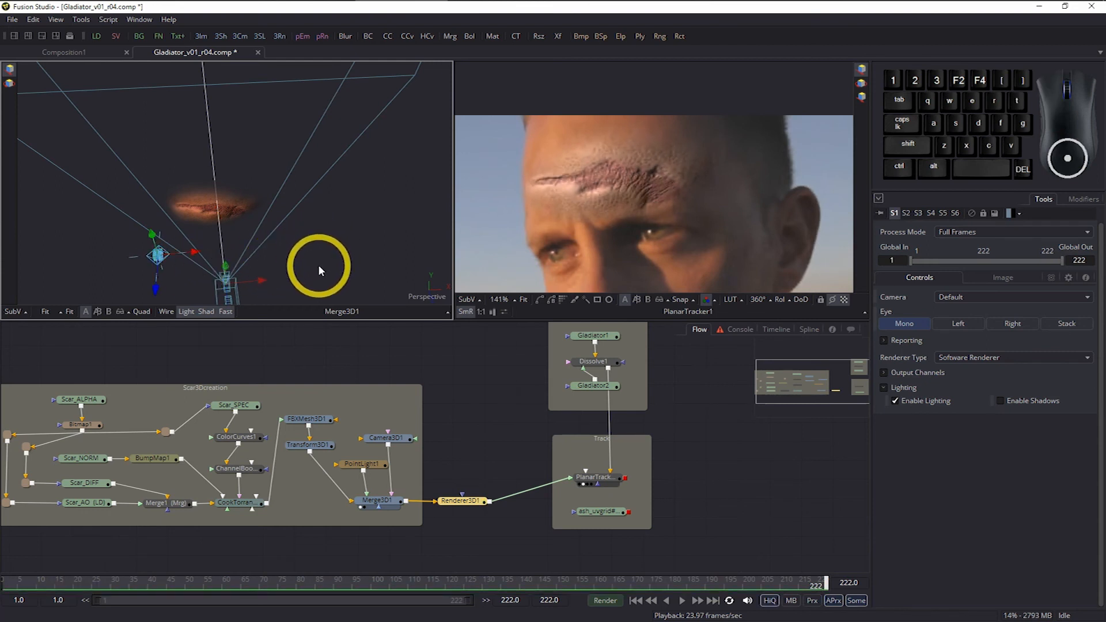
# Pull the point light farther back from the scar, beside the camera, and fine-tune its height to match the forehead's lighting
pyautogui.scroll(-2, 320, 264)
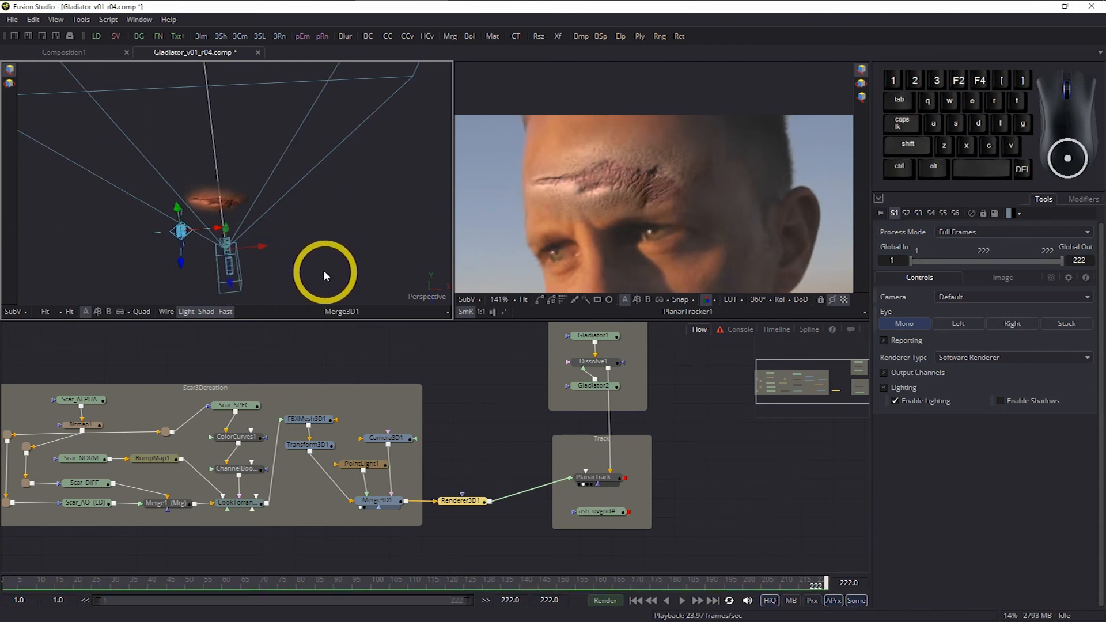
pyautogui.moveTo(338, 250); pyautogui.dragTo(191, 198)
pyautogui.click(576, 265)
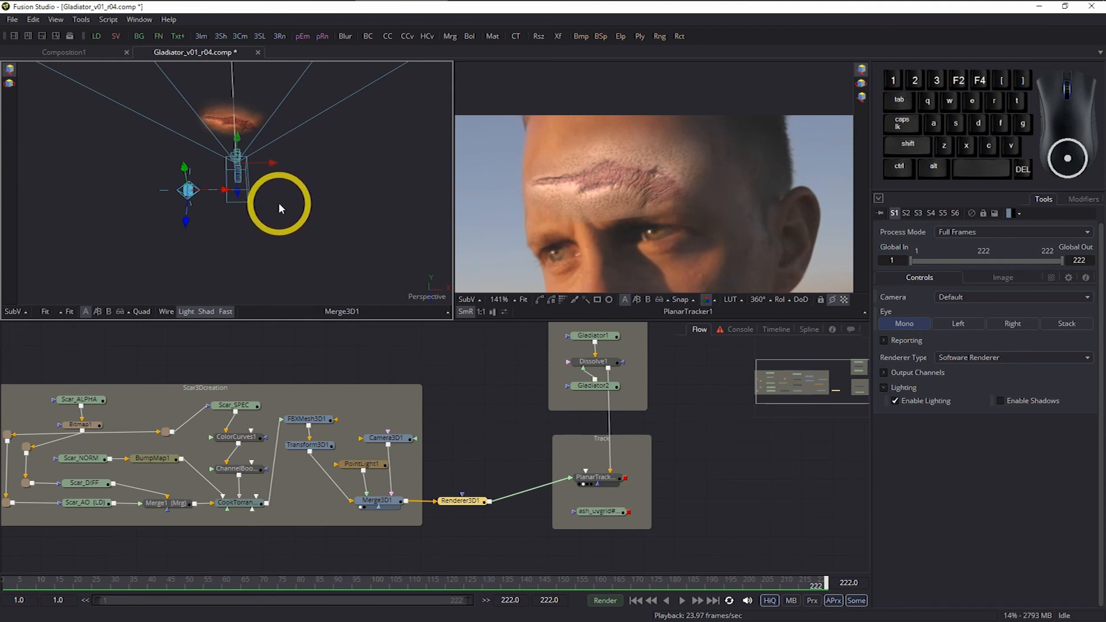
pyautogui.moveTo(282, 220); pyautogui.dragTo(351, 205)
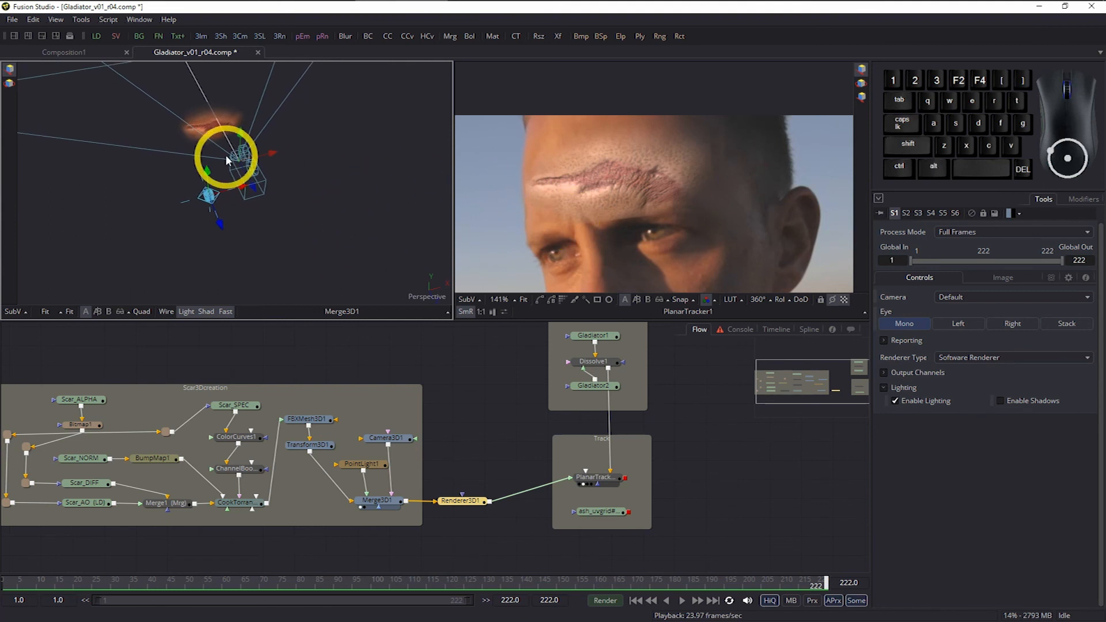
pyautogui.moveTo(208, 171)
pyautogui.mouseDown()
pyautogui.moveTo(222, 139)
pyautogui.moveTo(219, 182)
pyautogui.moveTo(217, 168)
pyautogui.mouseUp()
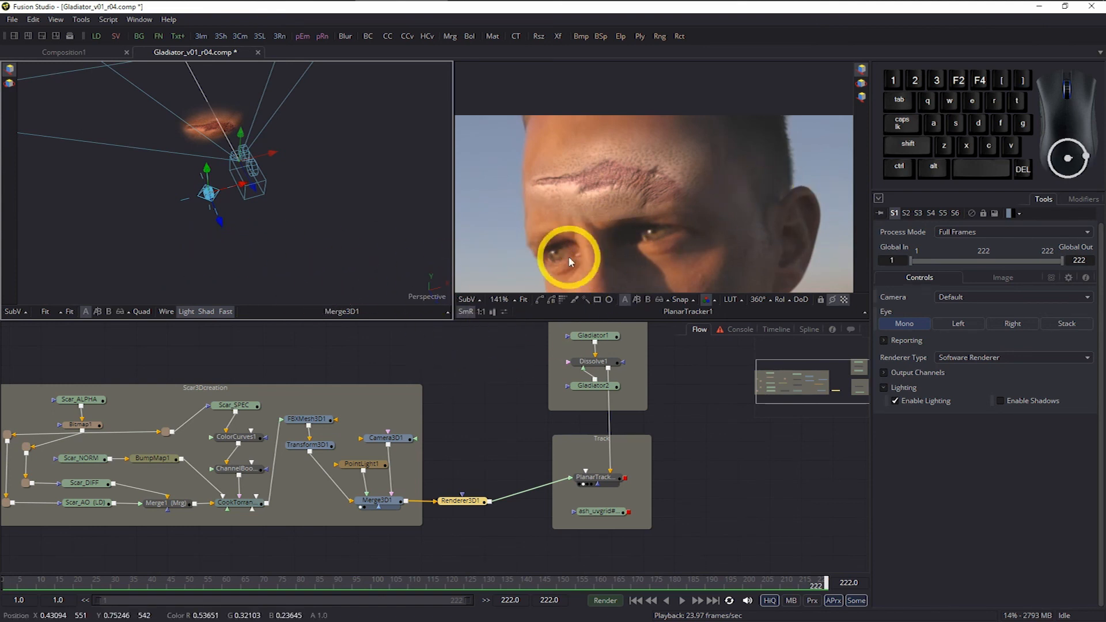
# Save the Gladiator composition as a new incremental version
pyautogui.click(496, 376)
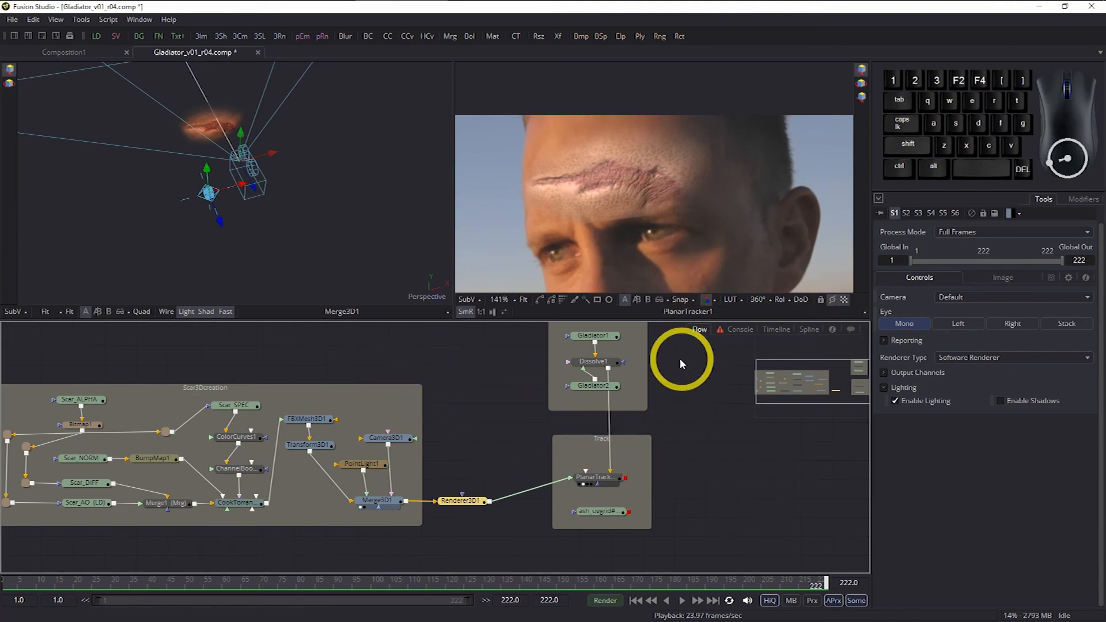
pyautogui.click(11, 21)
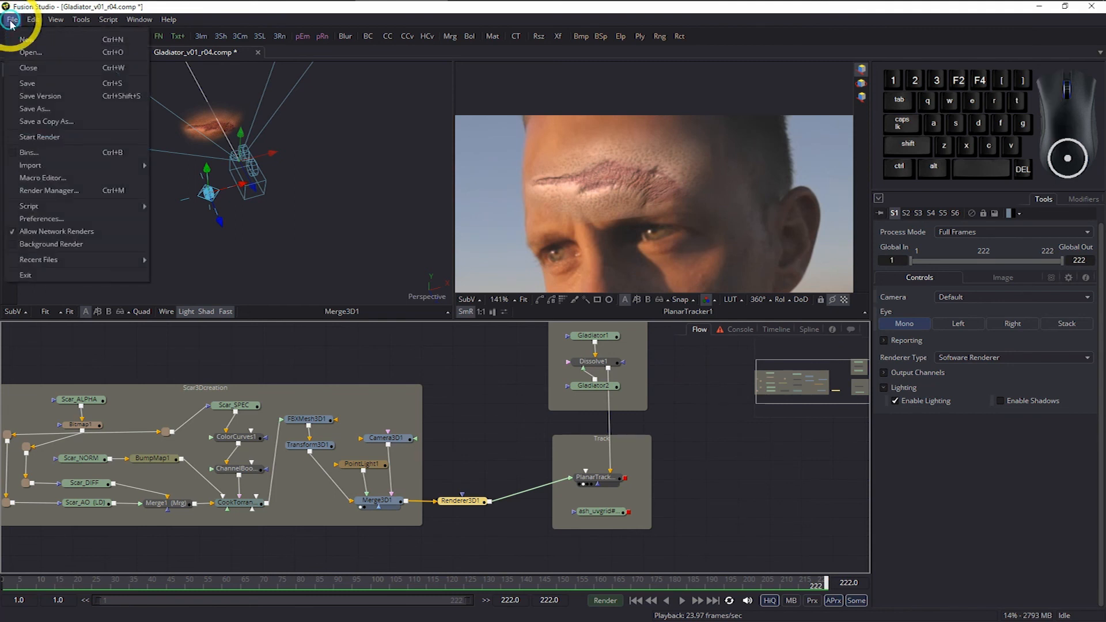
pyautogui.click(50, 98)
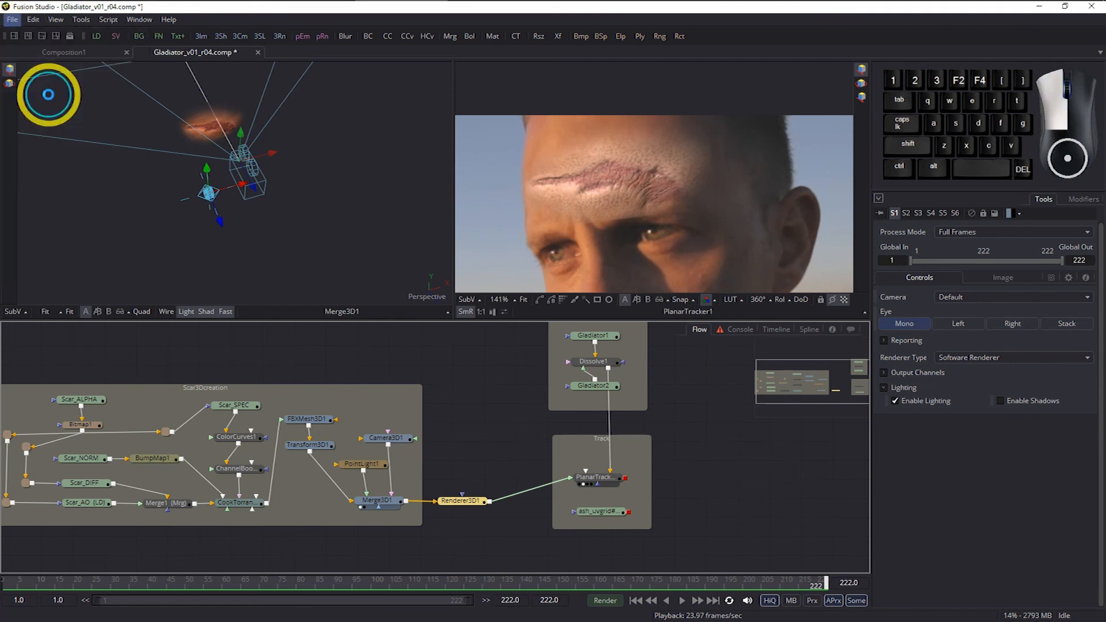